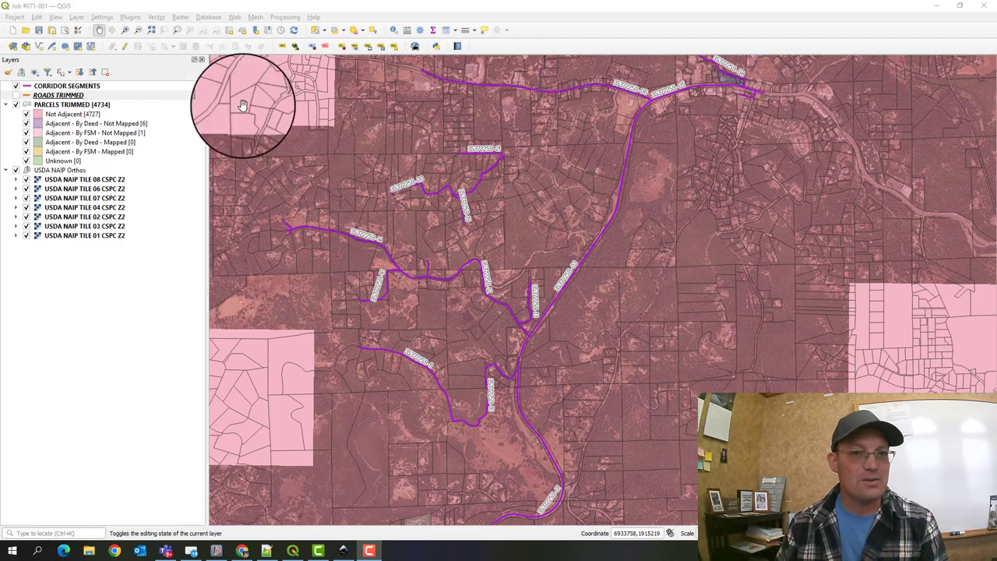
Choose Save as QGIS Layer Style File from the CORRIDOR SEGMENTS layer's Export options
left_click(59, 88)
right_click(59, 88)
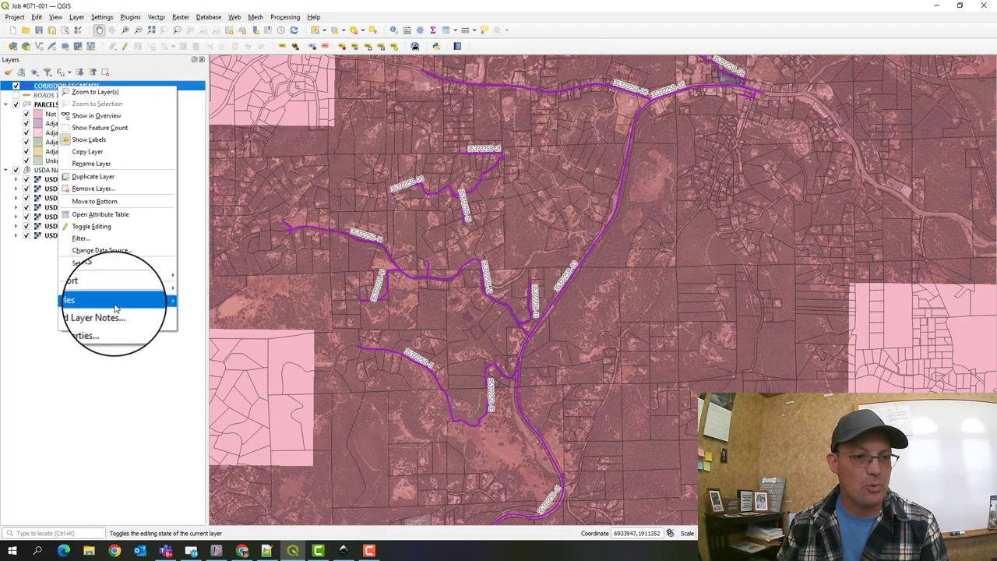
mouse_move(114, 306)
mouse_move(201, 303)
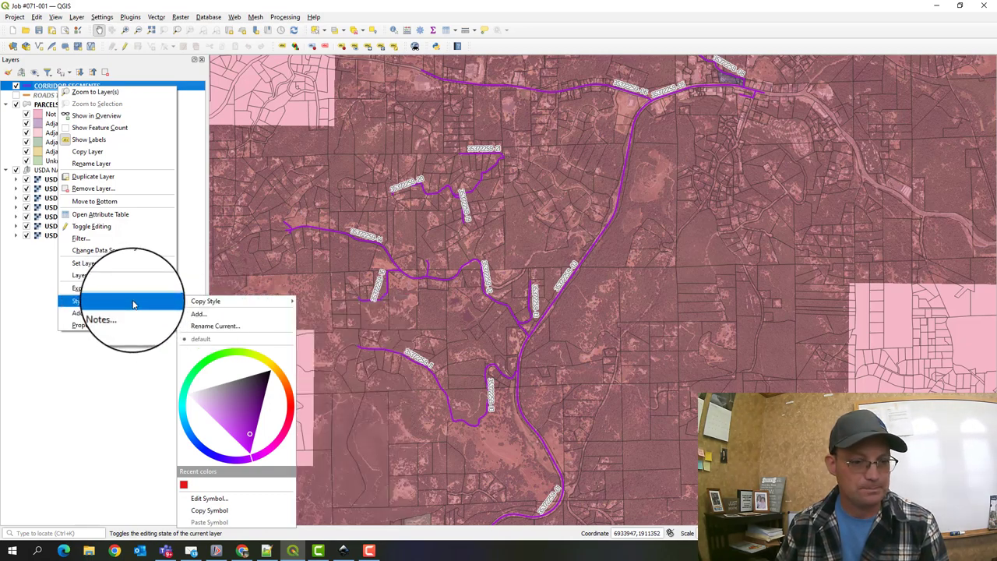
mouse_move(134, 288)
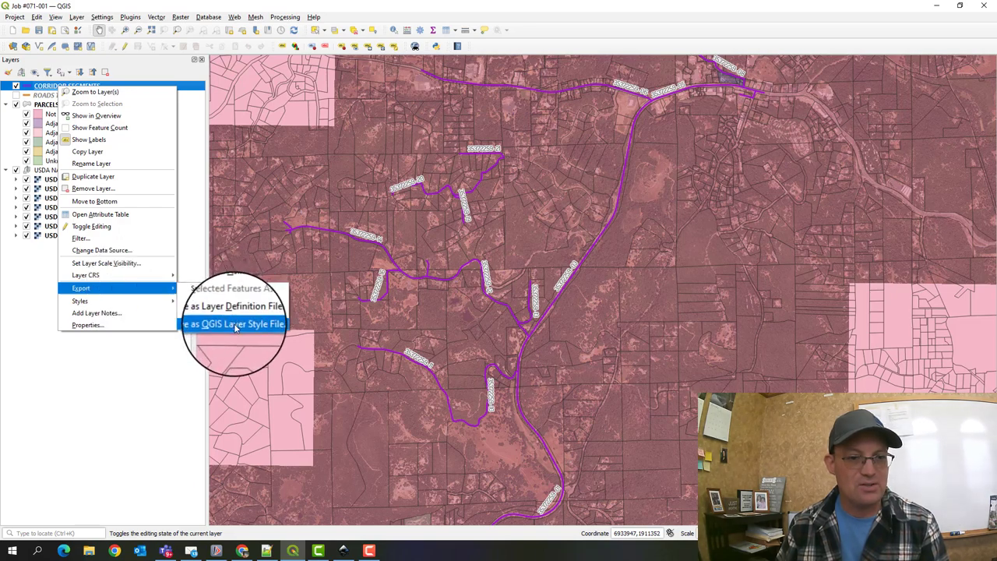
left_click(235, 327)
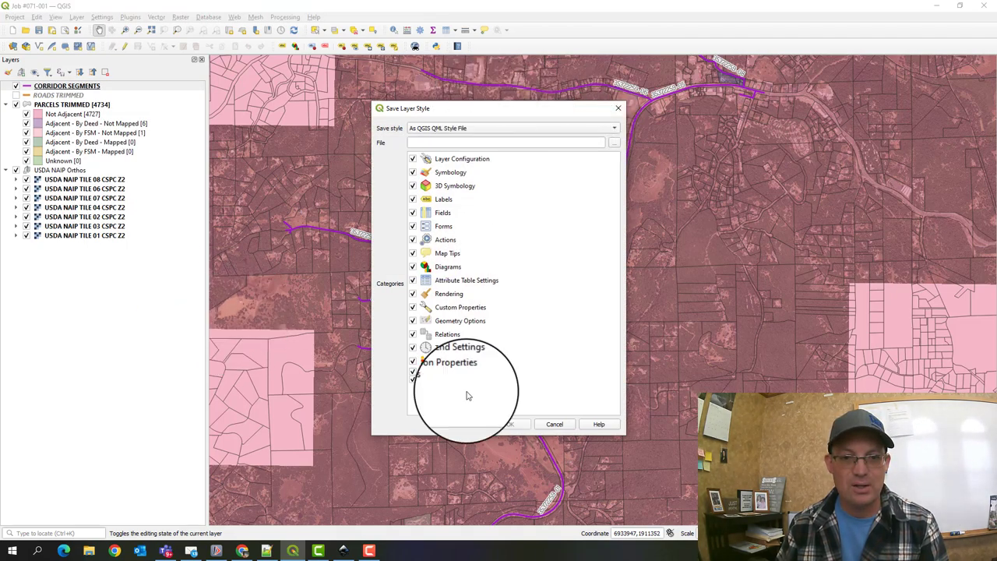
Save the style file as CORRIDOR SEGMENTS in the Desktop\Temp folder
left_click(614, 143)
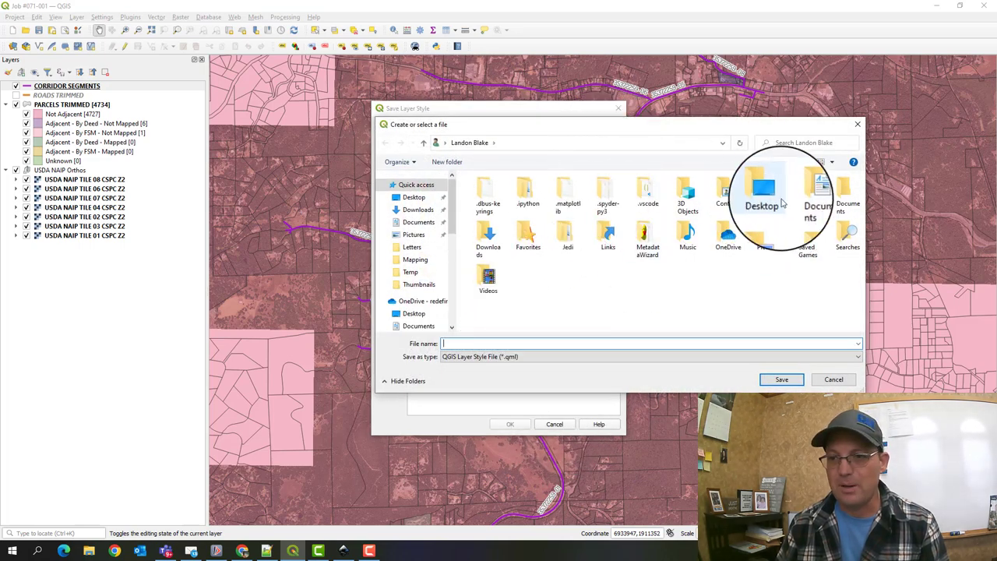
double_click(790, 222)
double_click(489, 204)
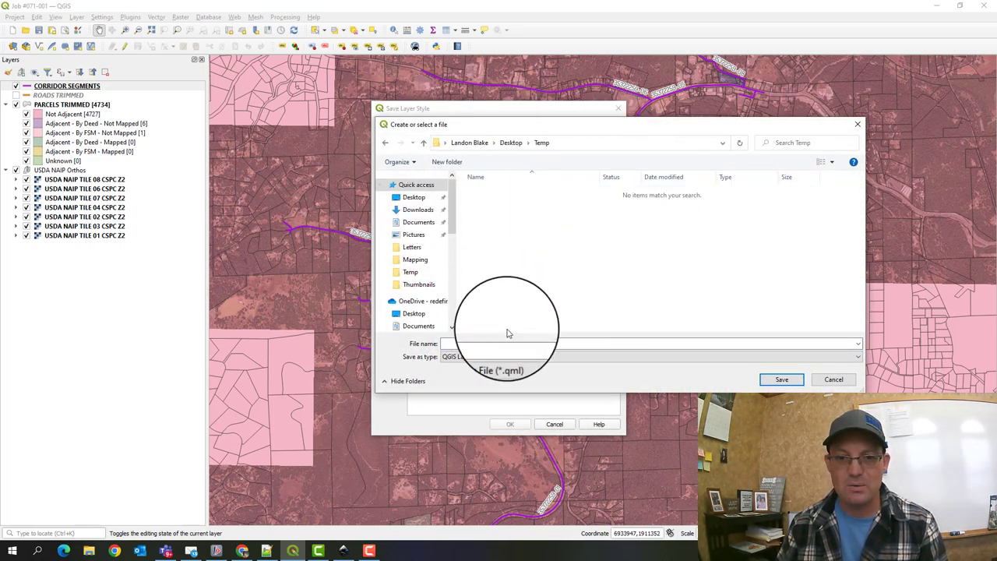
left_click(503, 343)
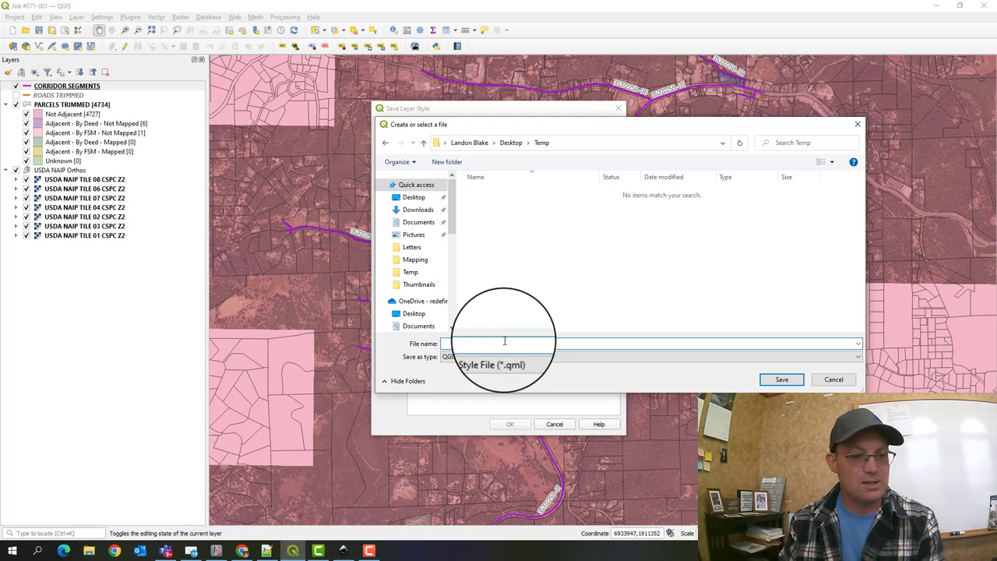
type("CO")
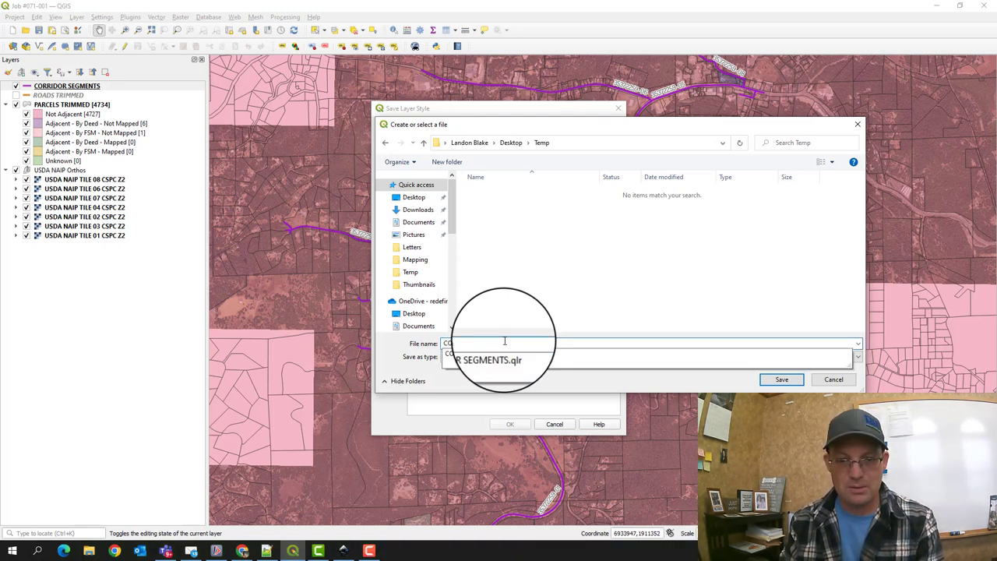
type("RRIDOR SEGMENTS")
key("Return")
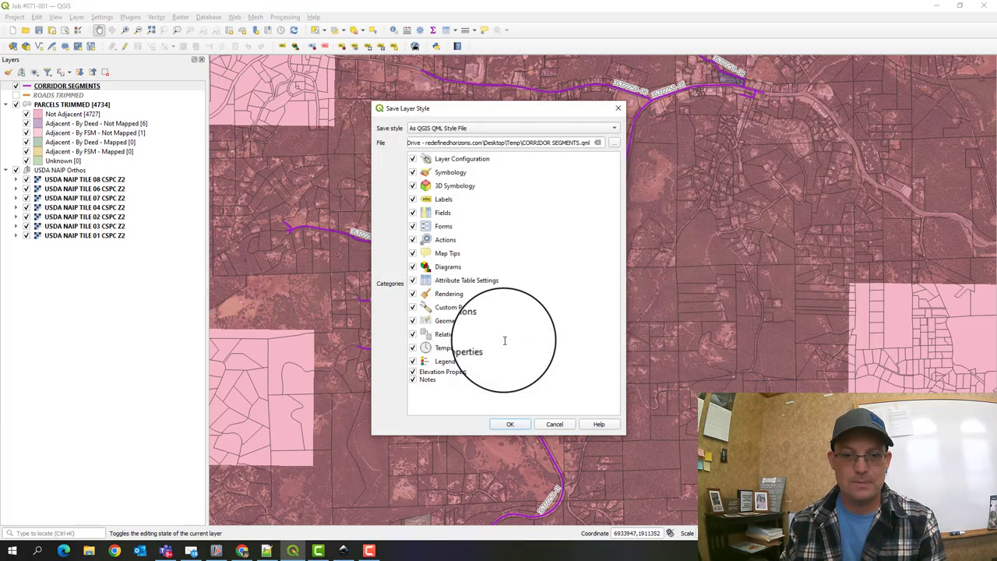
left_click(509, 424)
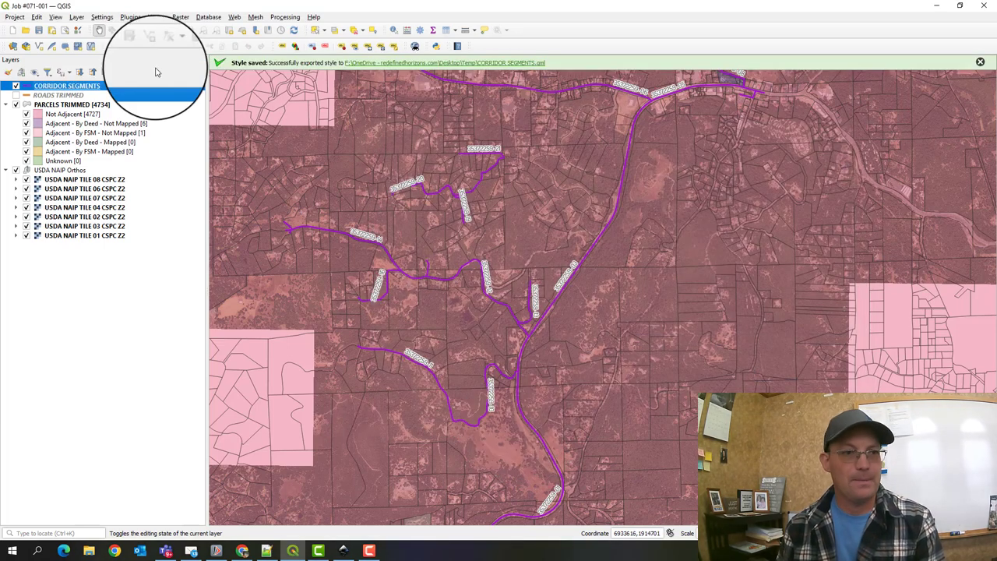
Export the ROADS TRIMMED layer style as a QML file named 'RAODS TRIMMED'
left_click(74, 95)
right_click(73, 95)
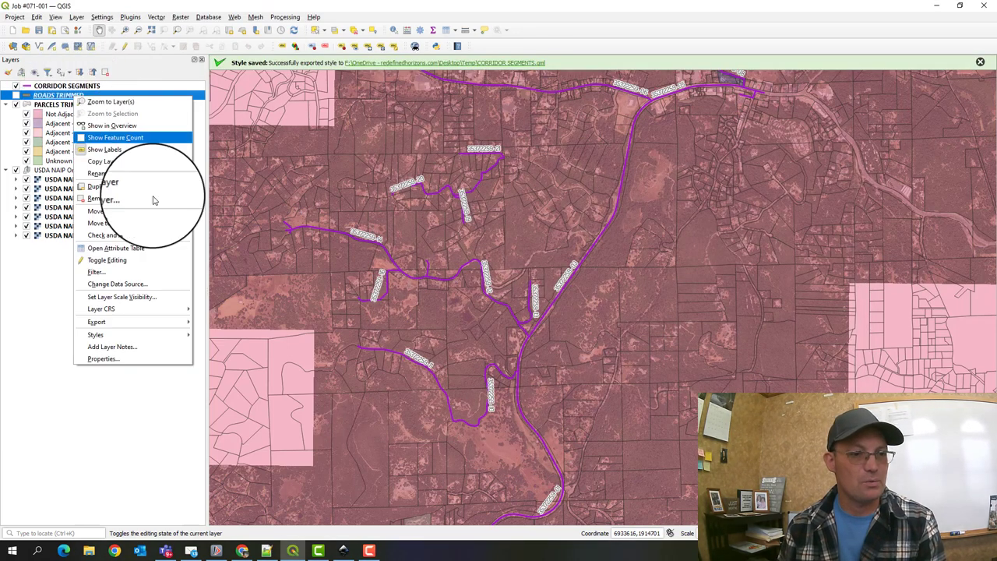
mouse_move(156, 321)
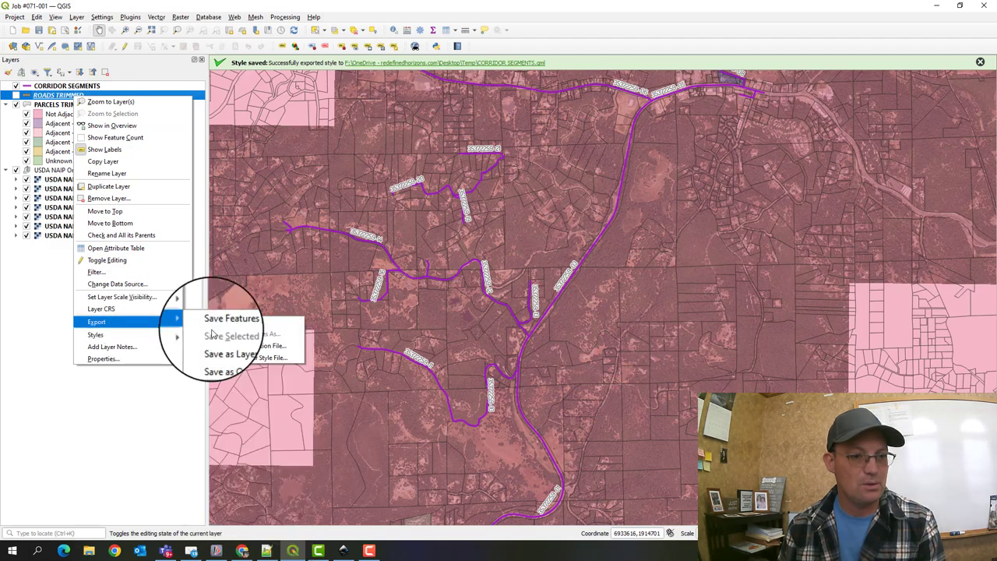
left_click(257, 357)
left_click(434, 144)
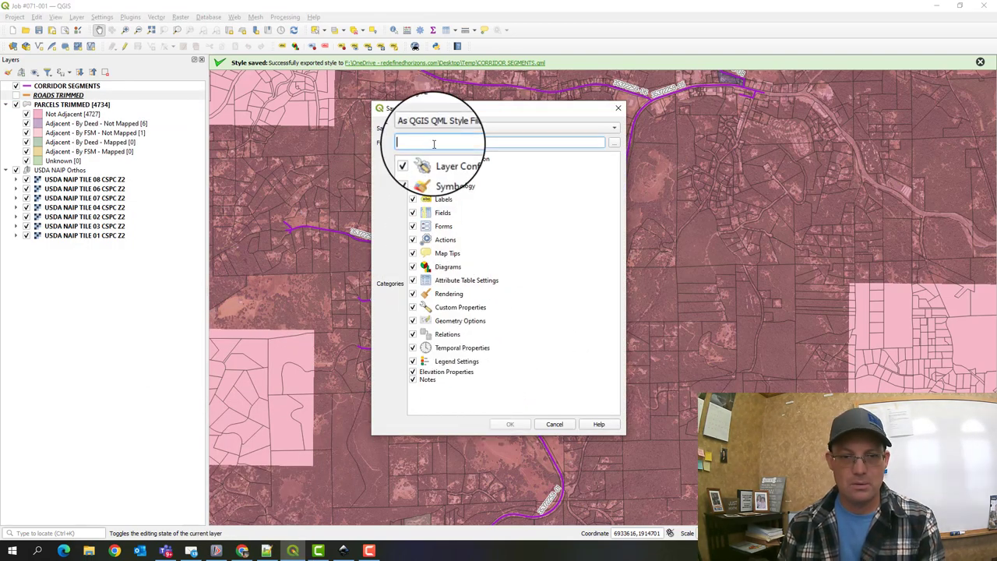
type("RAODS TRIMMED")
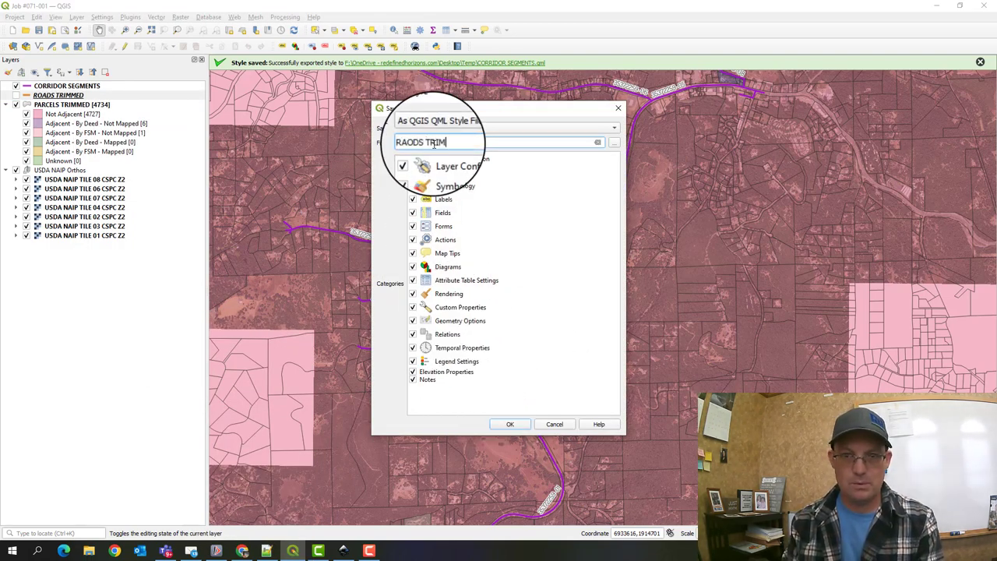
left_click(512, 433)
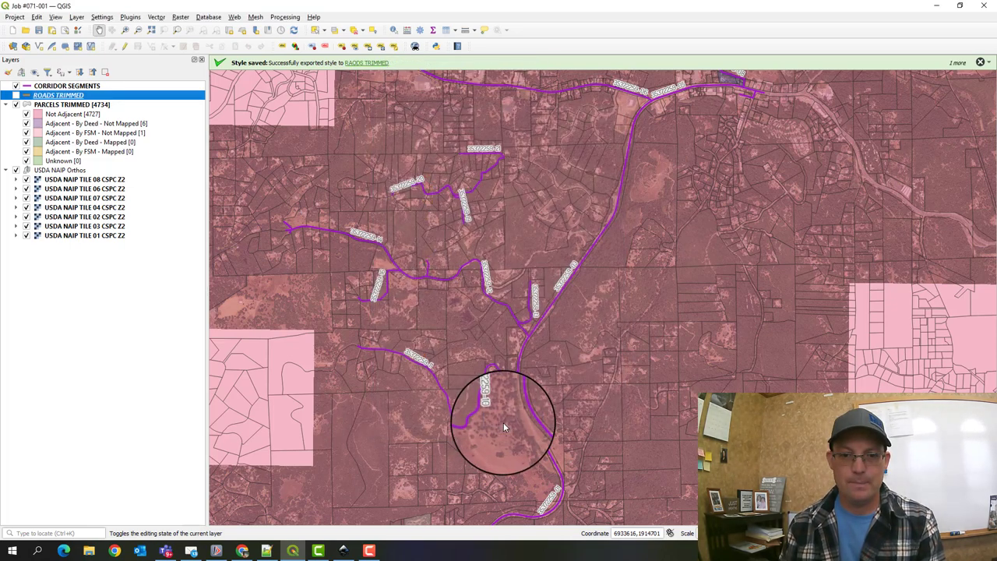
Export the PARCELS TRIMMED layer style as PARCELS TRIMMED.qml in Desktop\Temp
left_click(68, 104)
right_click(68, 103)
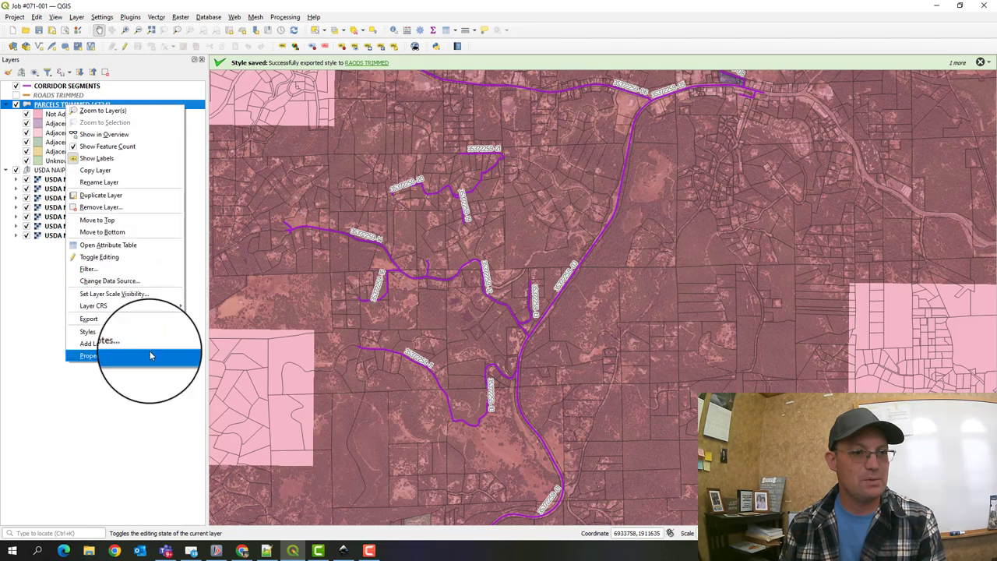
mouse_move(156, 319)
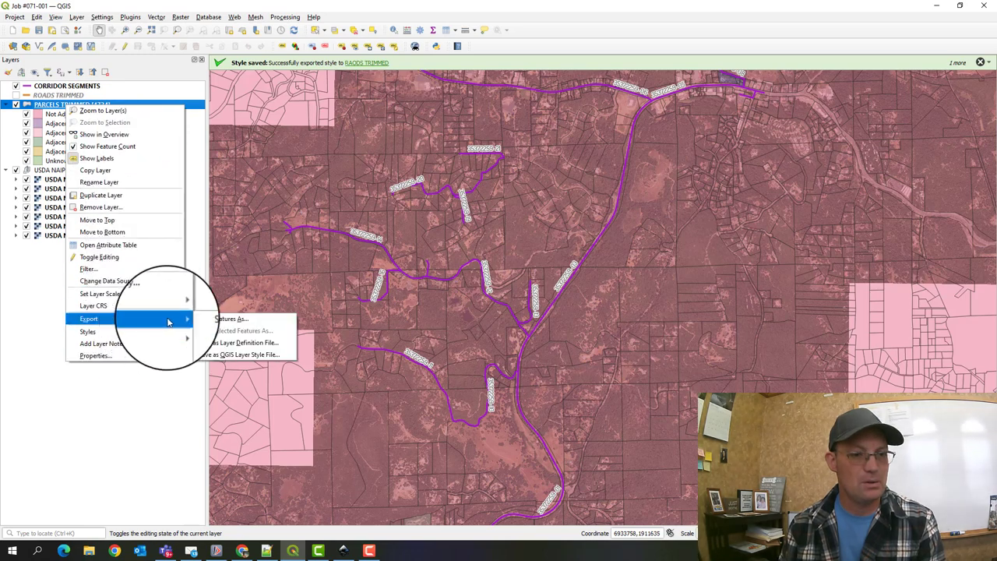
left_click(233, 354)
left_click(496, 144)
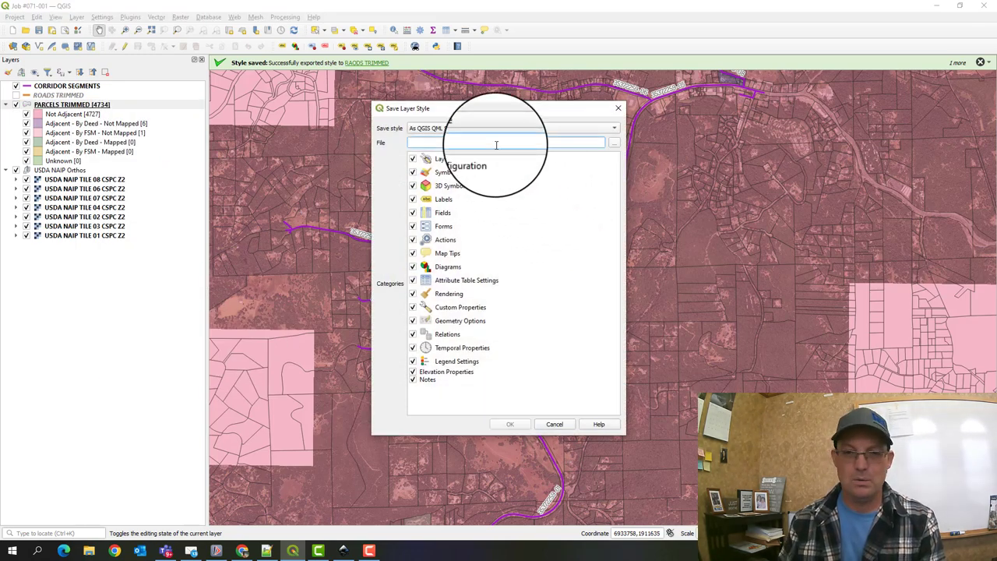
left_click(613, 142)
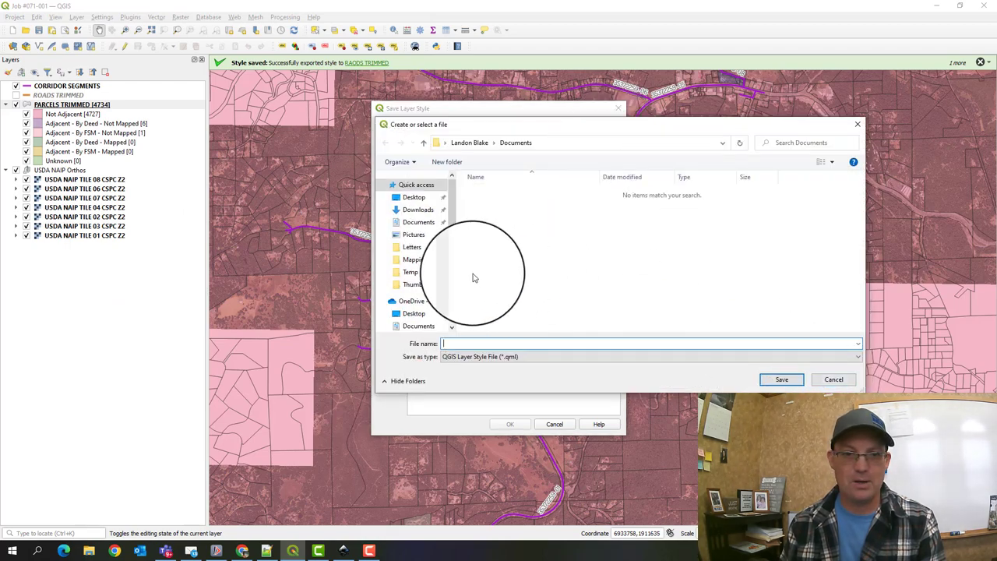
left_click(417, 197)
double_click(483, 204)
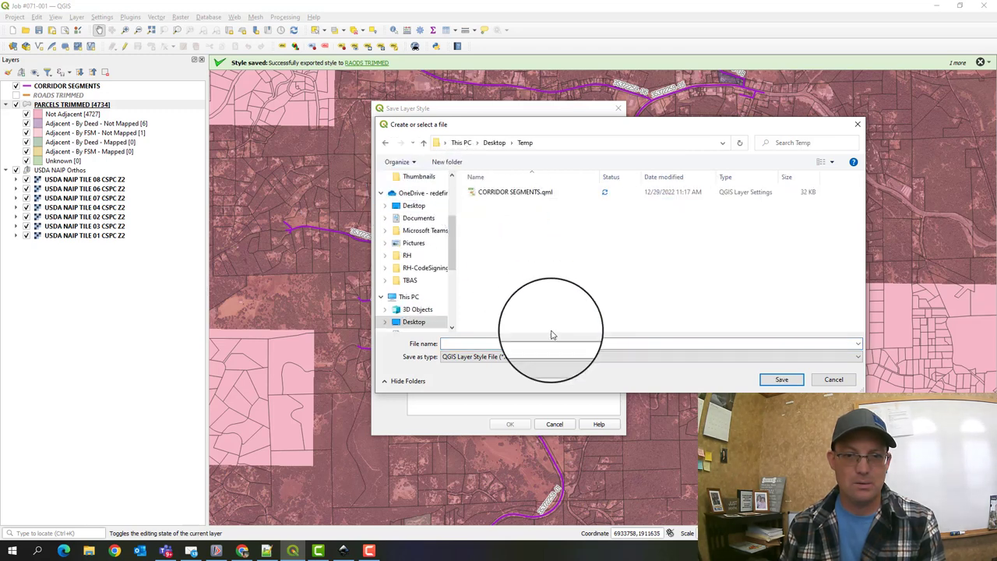
left_click(550, 343)
type("PARCE")
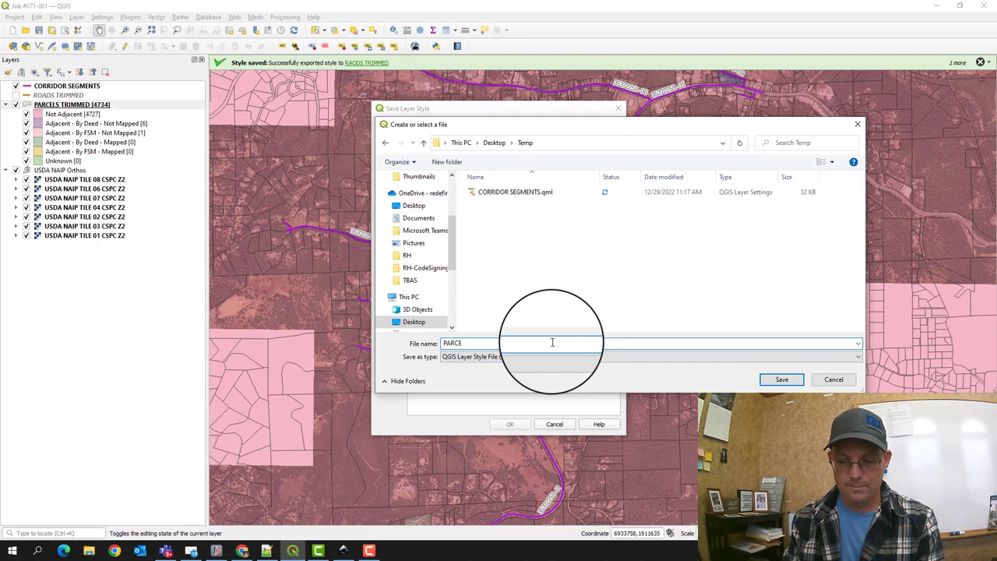
type(";SLS TRIMMED")
key("Return")
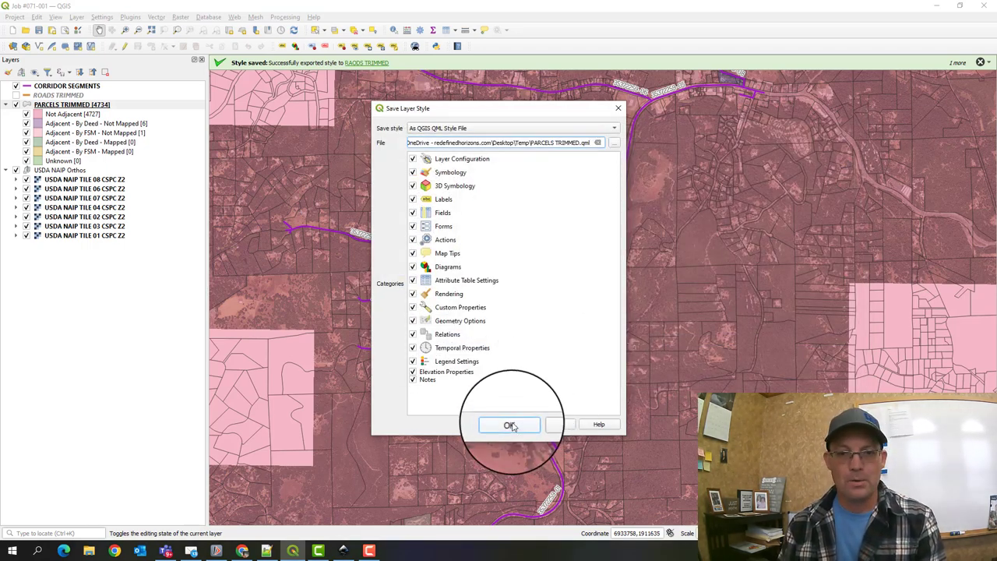
left_click(510, 424)
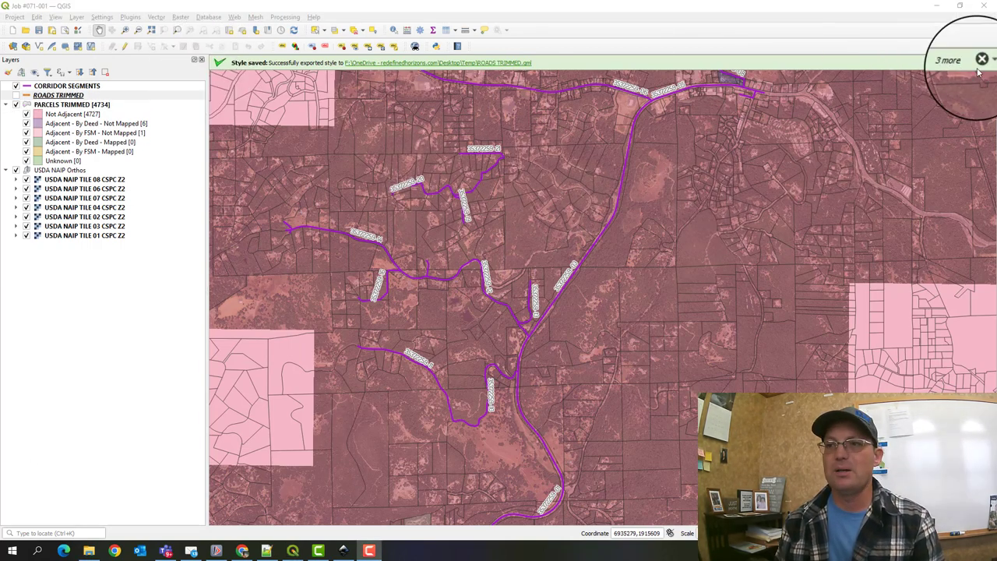
Create a new blank project and dismiss the two style-saved messages
left_click(16, 15)
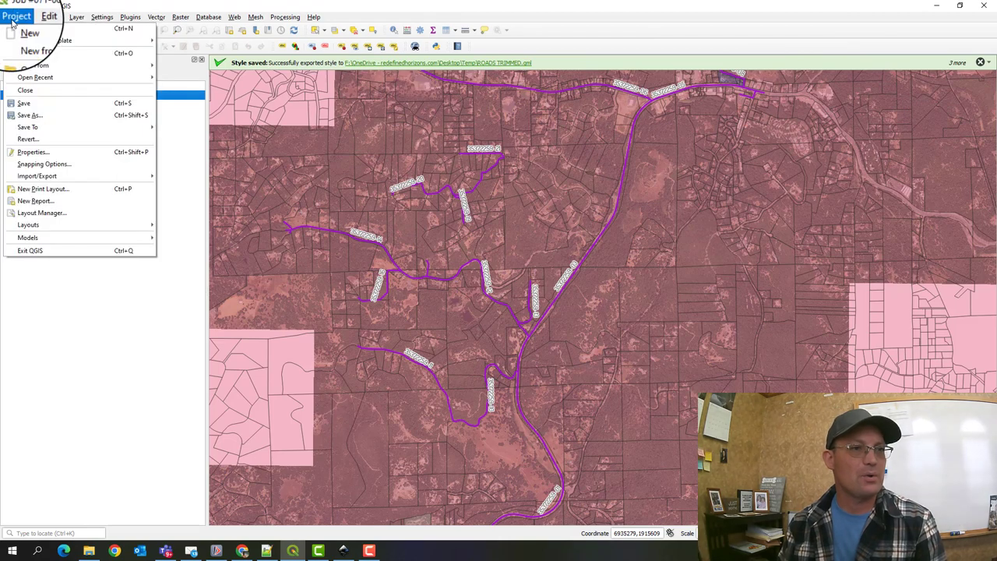
left_click(23, 30)
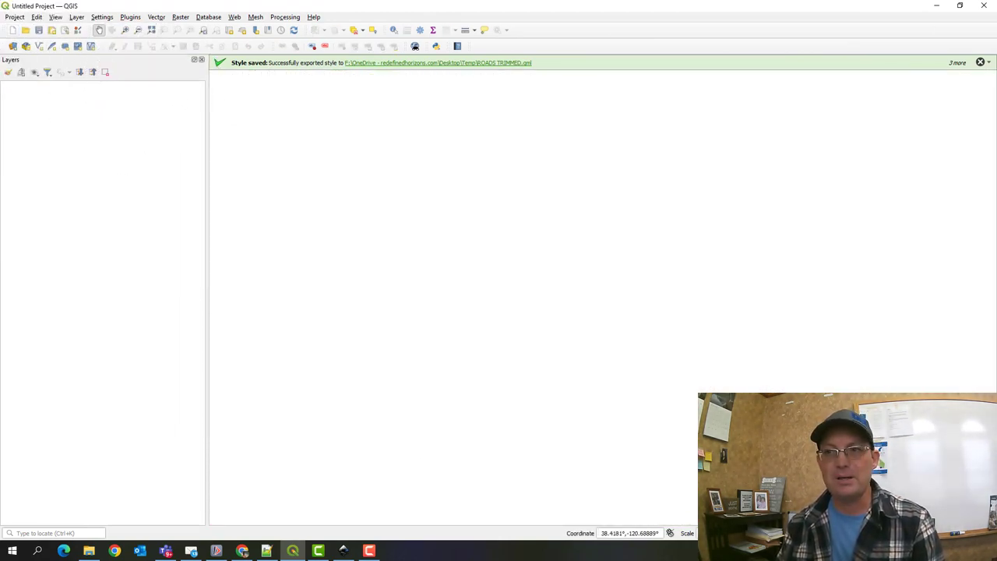
left_click(980, 63)
left_click(980, 62)
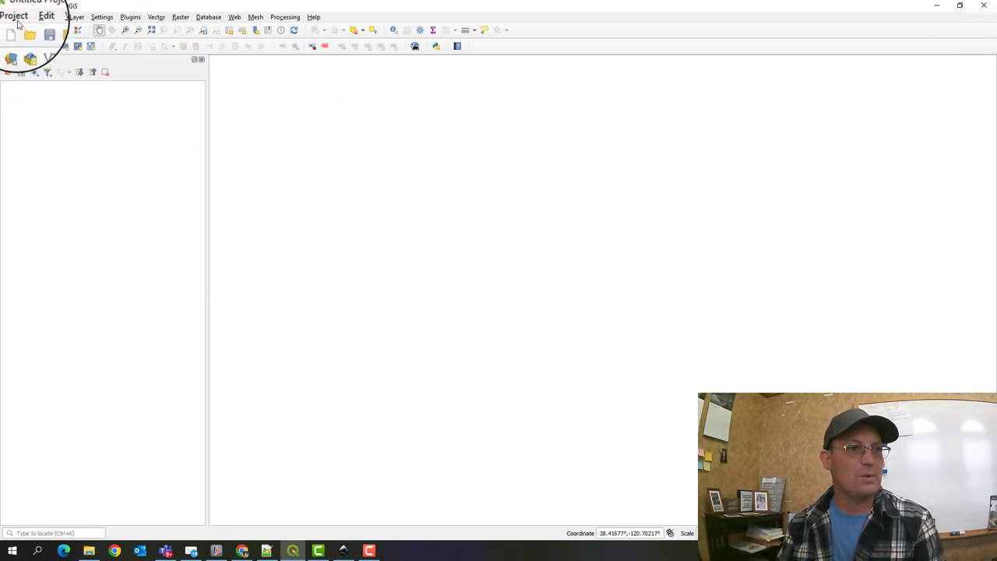
Set the project CRS to NAD83 / California zone 2 (ftUS), EPSG:2226
left_click(17, 17)
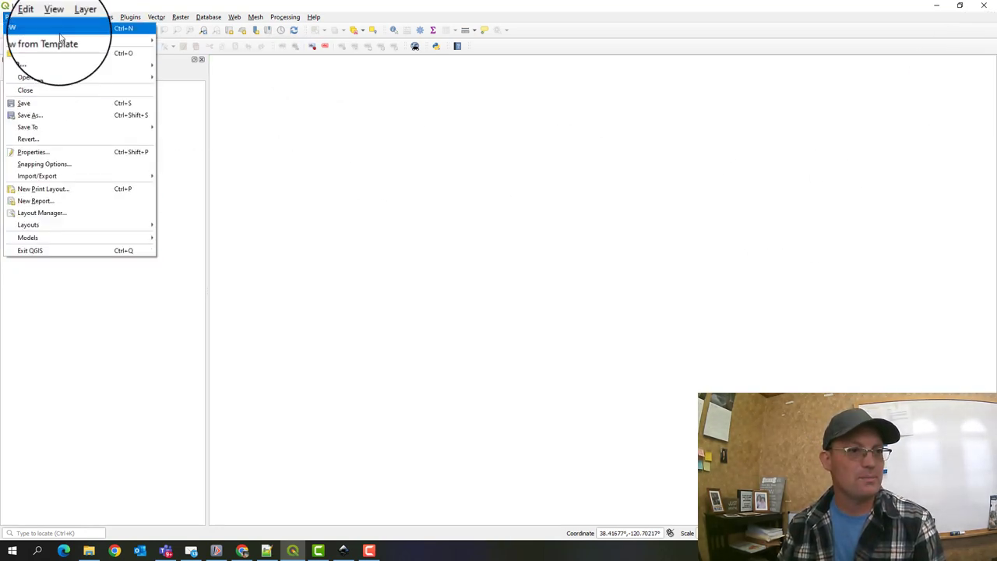
left_click(167, 177)
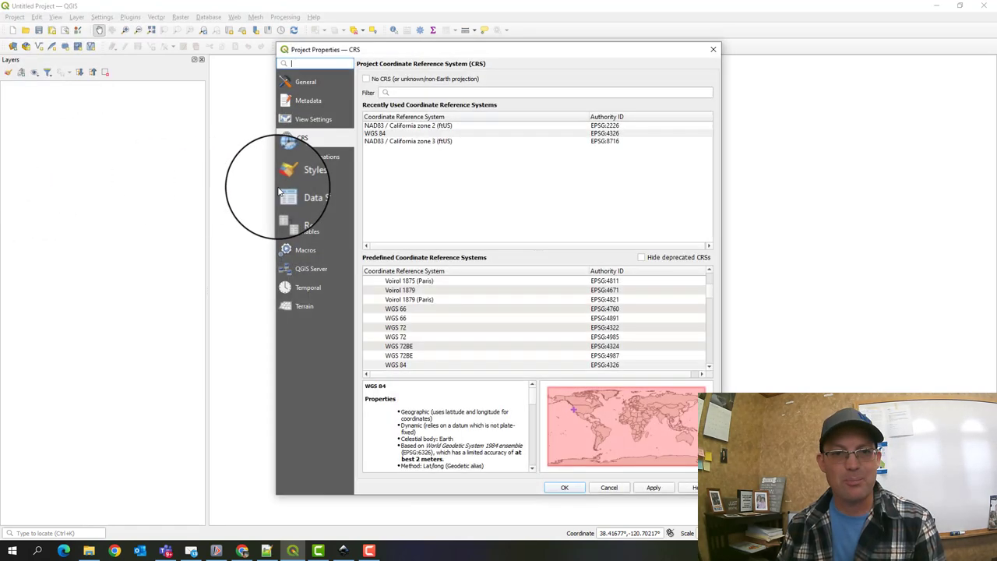
left_click(436, 125)
left_click(658, 486)
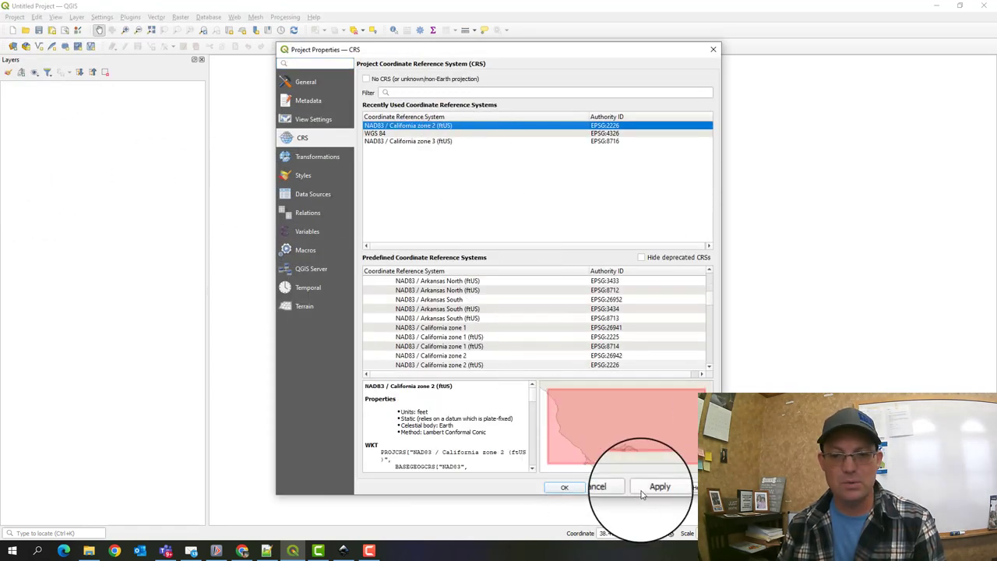
left_click(560, 487)
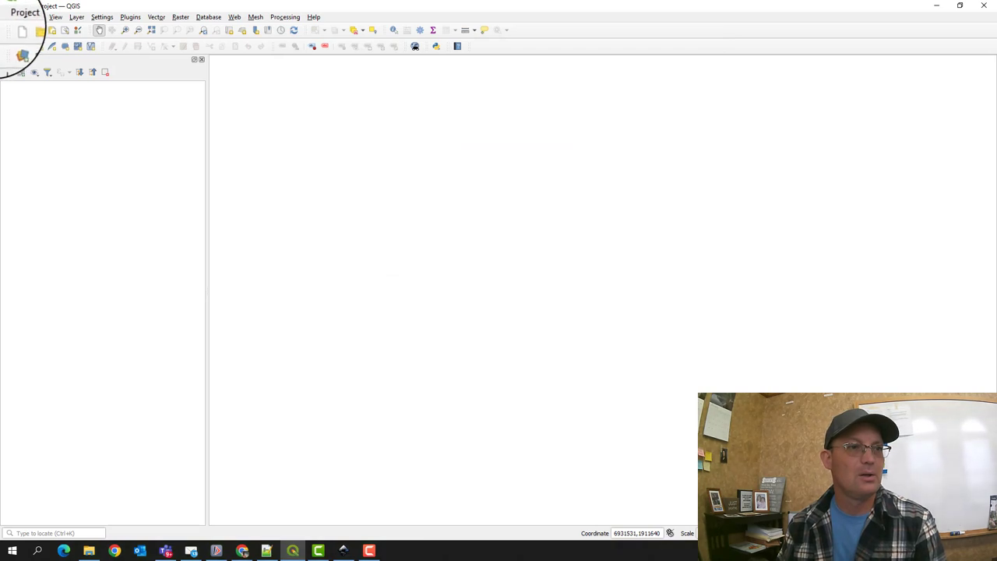
In Save As, browse to Active > 071-002 103 West Point > GIS > Software Projects > QGIS
left_click(17, 19)
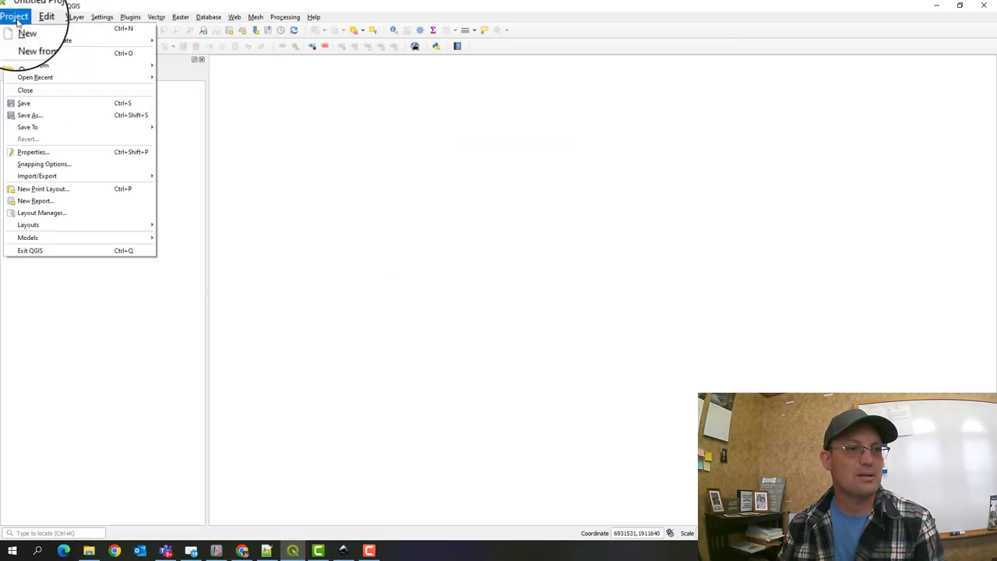
left_click(46, 118)
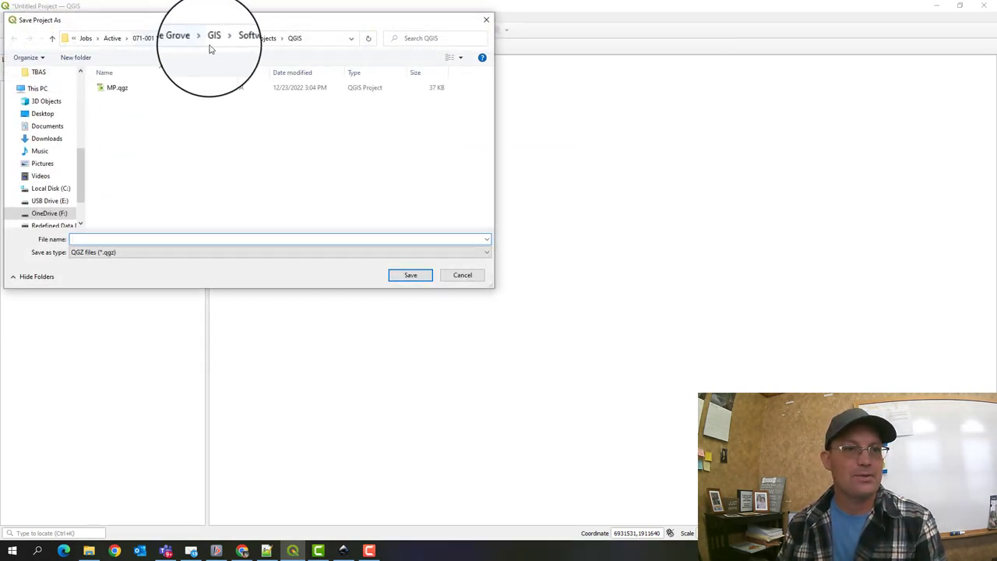
left_click(113, 38)
scroll(179, 202, "down", 5)
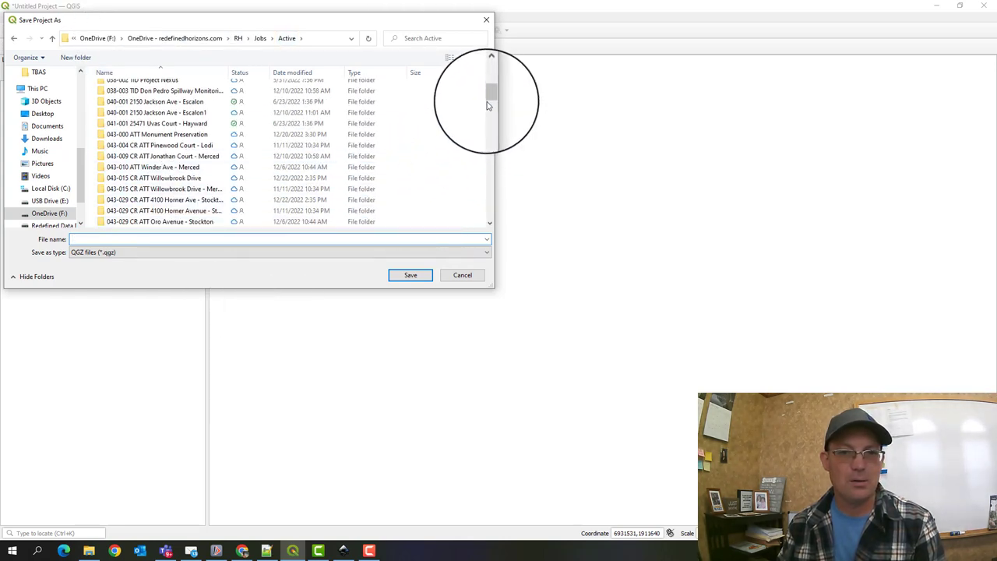
left_click_drag(488, 104, 489, 218)
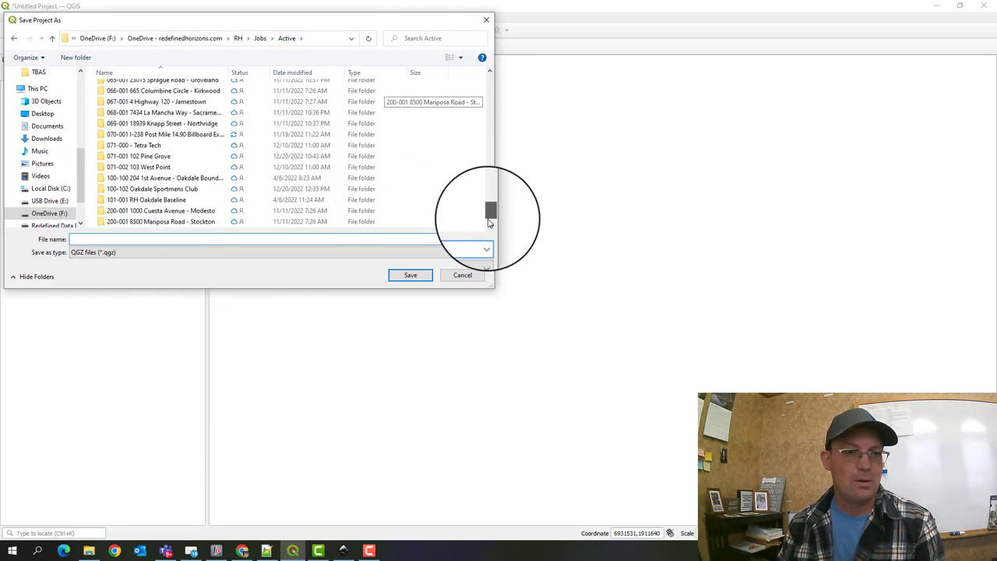
double_click(144, 168)
double_click(113, 172)
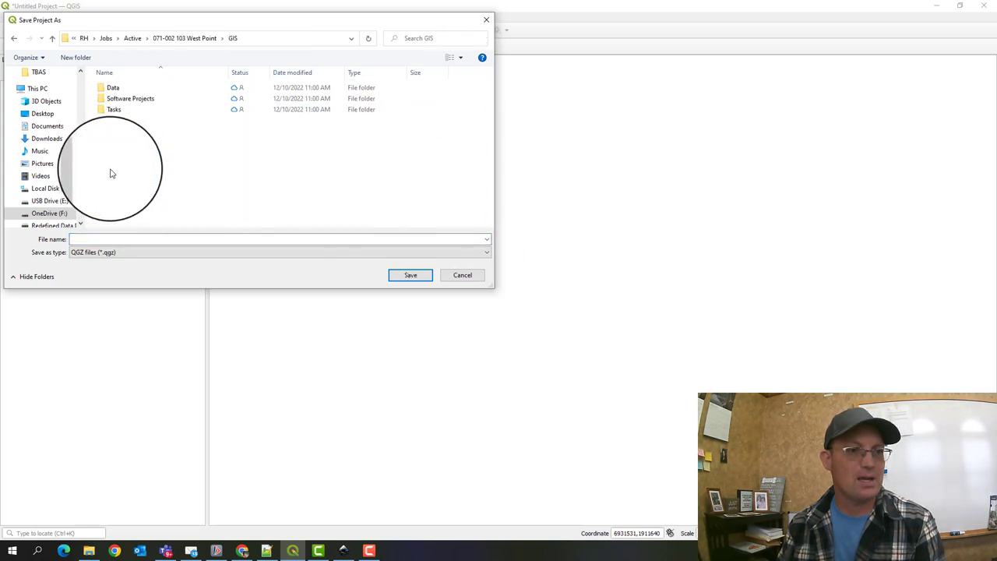
double_click(131, 99)
double_click(122, 92)
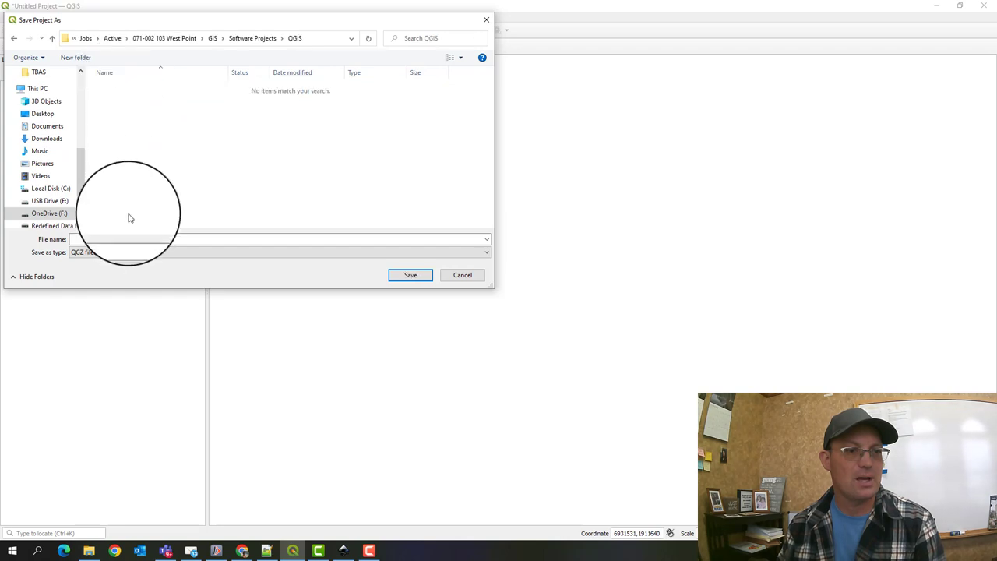
Save the project there with the name MP
left_click(130, 239)
type("m")
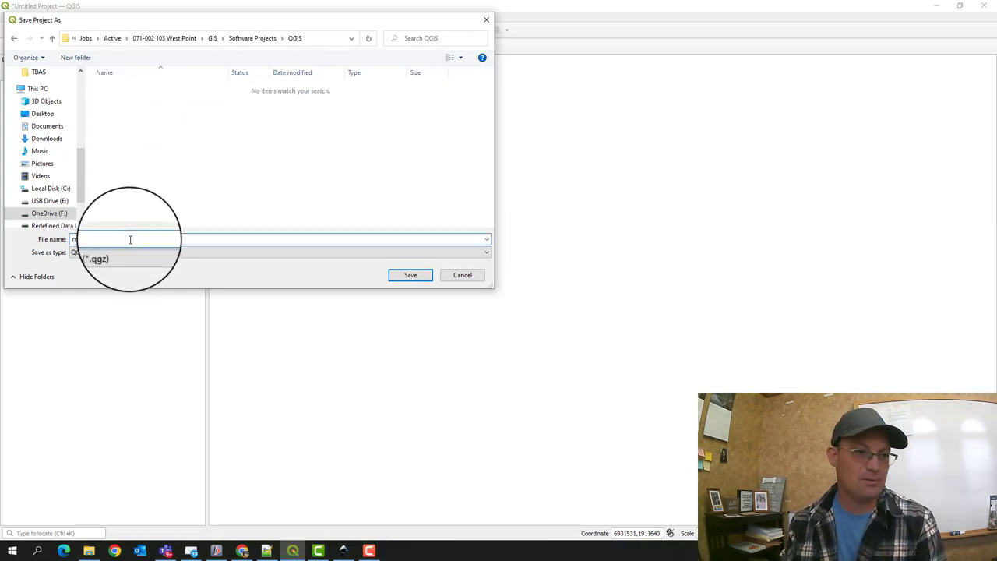
key("BackSpace")
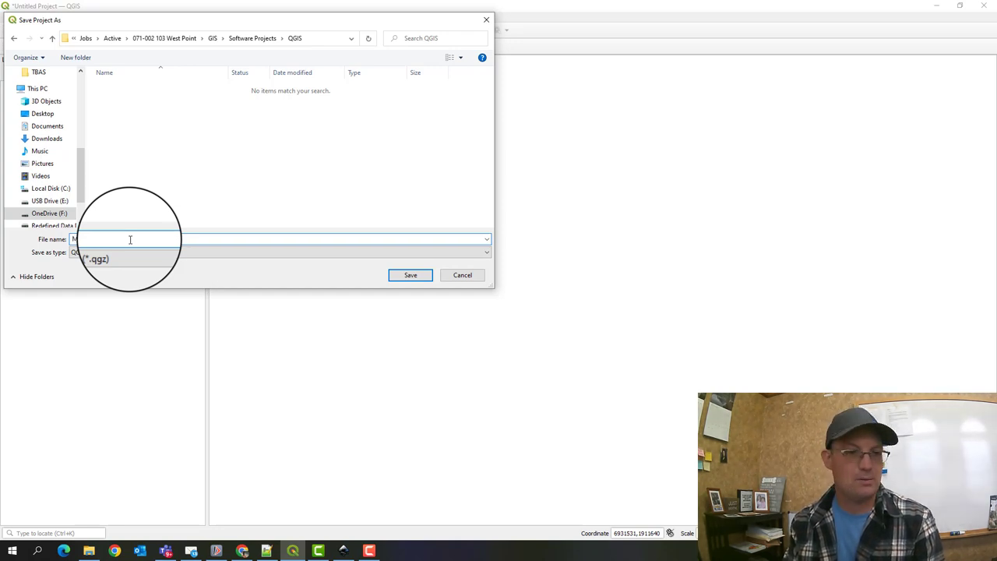
type("MP")
left_click(394, 275)
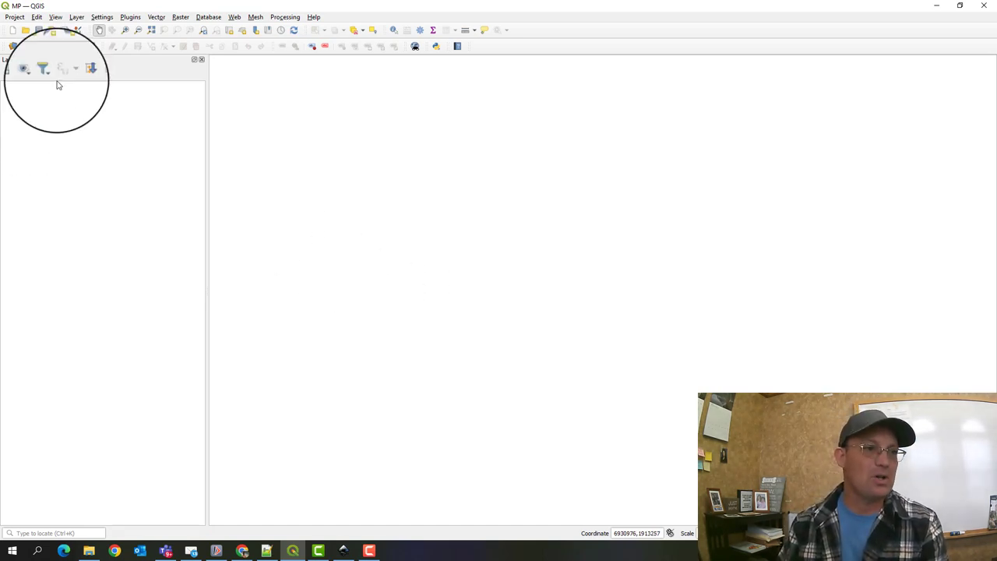
In Add Raster Layer, browse through RH > Jobs > Active to the 071-002 103 West Point folder
left_click(180, 16)
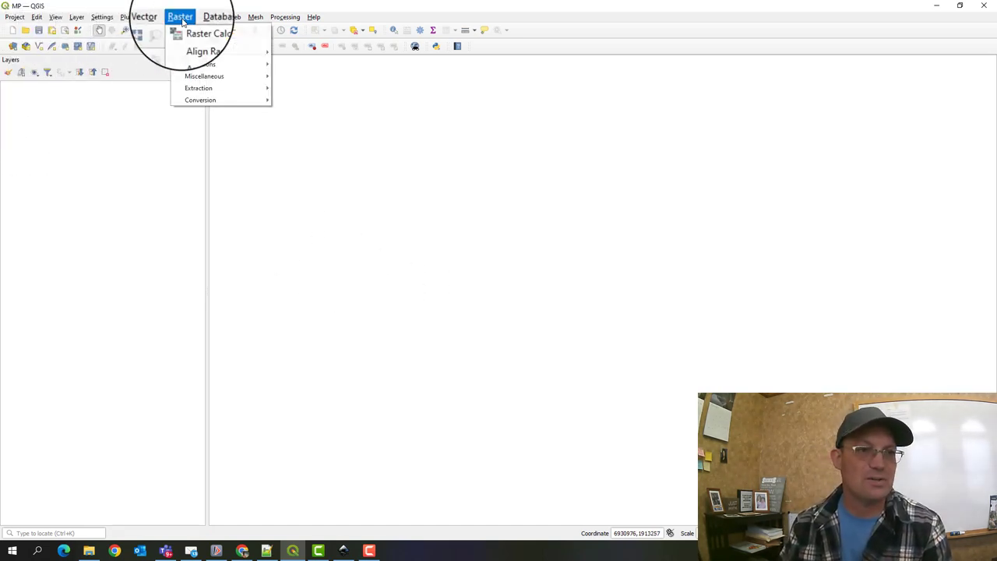
left_click(78, 17)
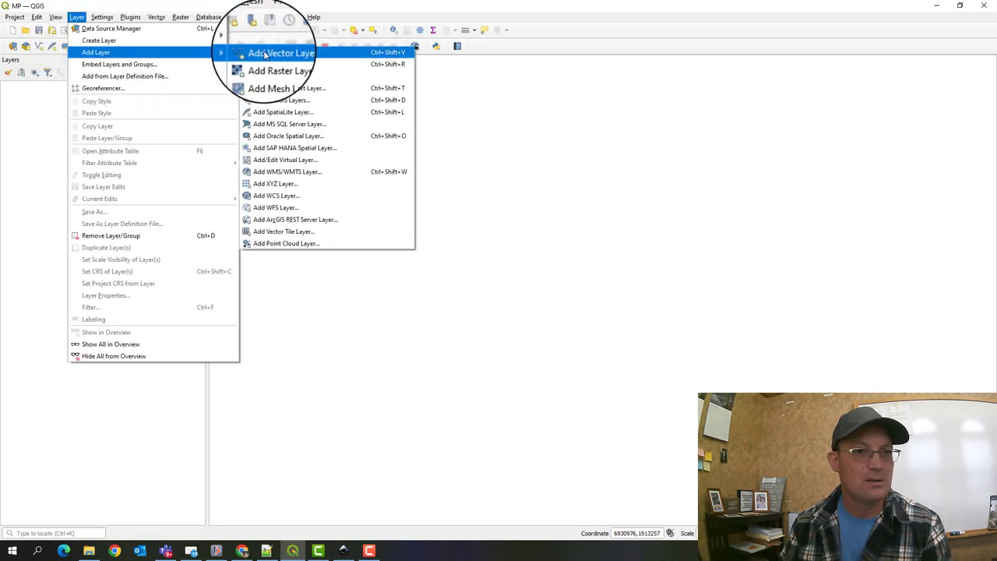
left_click(294, 69)
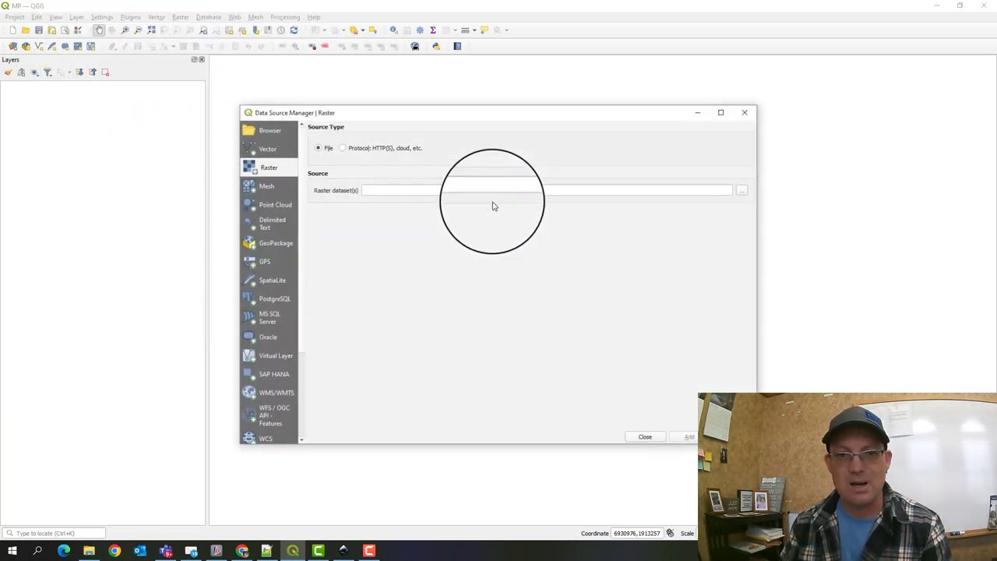
left_click(741, 192)
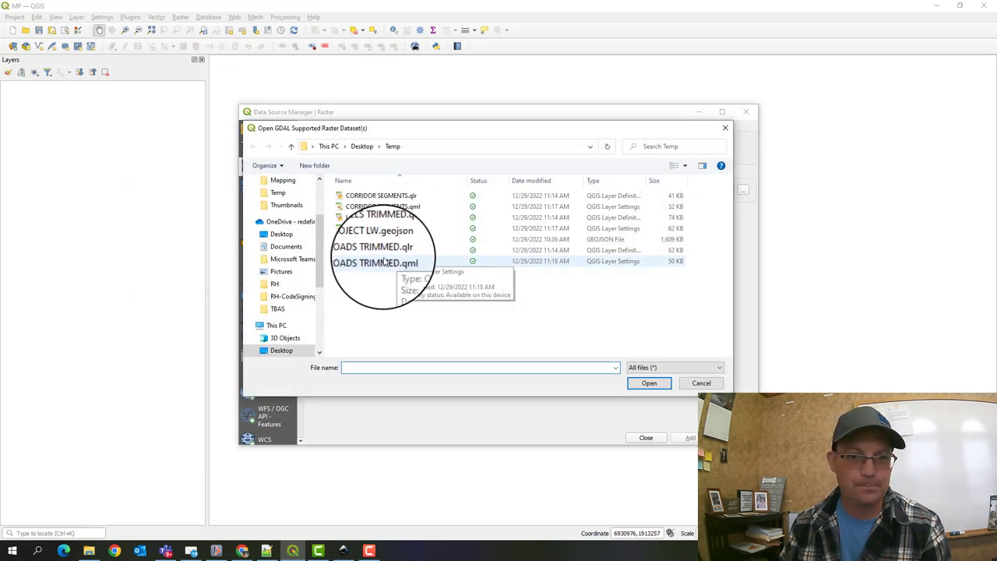
left_click(274, 284)
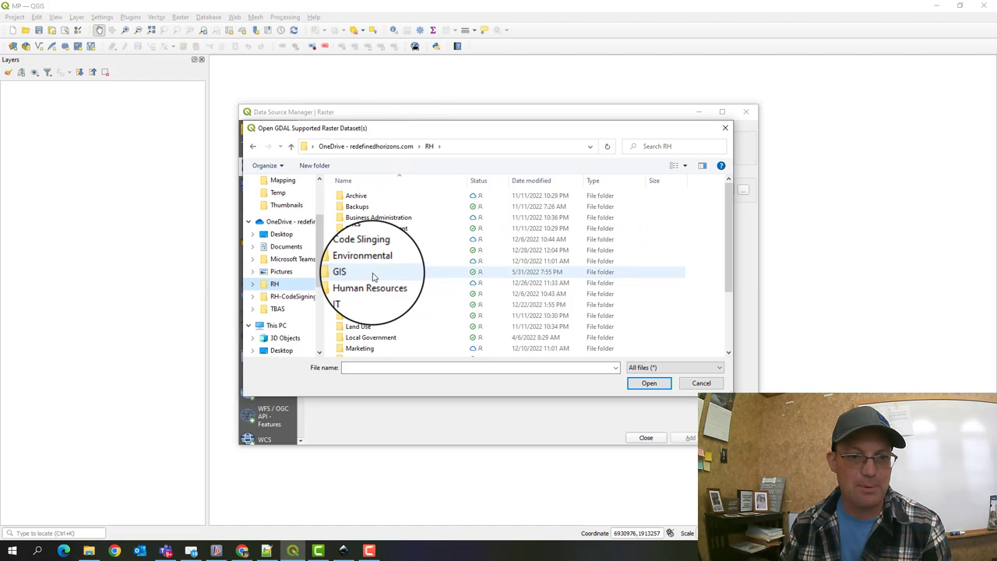
double_click(358, 305)
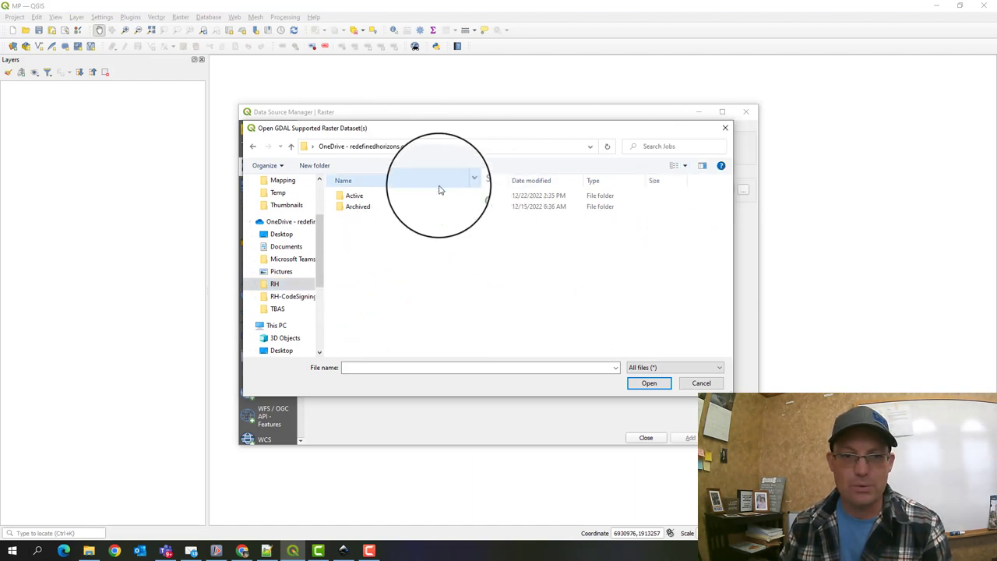
double_click(354, 195)
left_click_drag(725, 191, 743, 362)
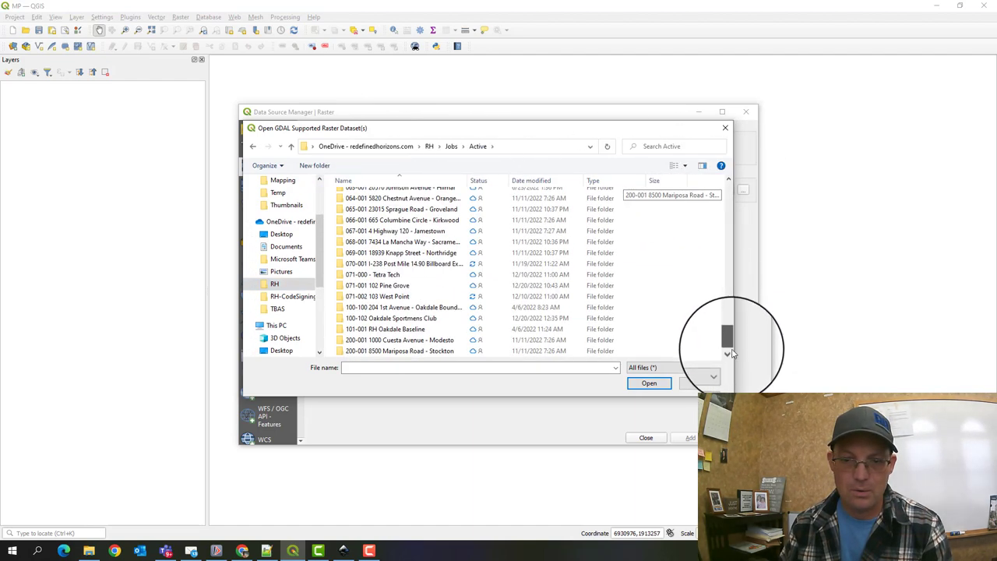
double_click(407, 296)
Navigate into GIS > Data > Reference > Raster > USDA NAIP 2022
left_click(363, 285)
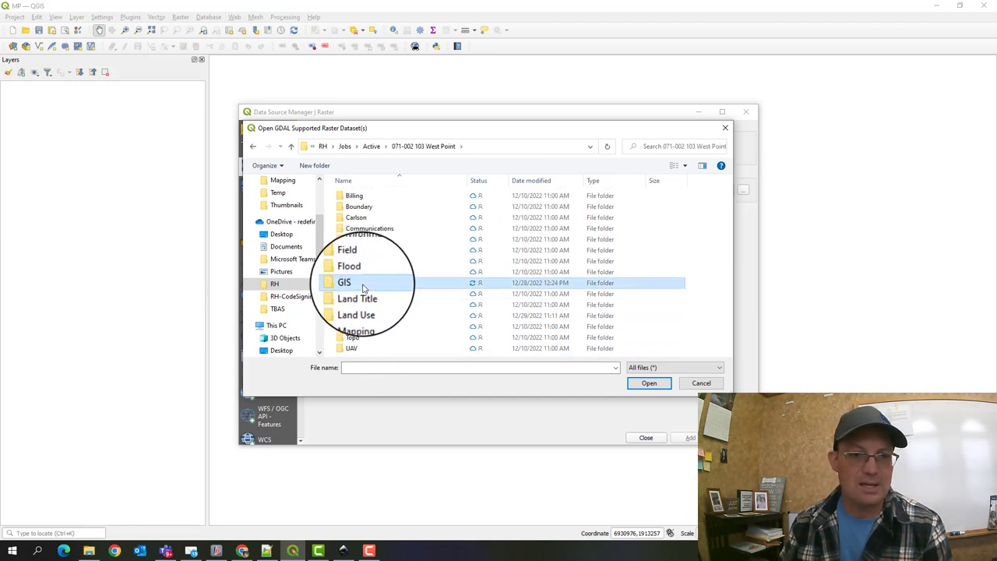
double_click(363, 285)
double_click(352, 196)
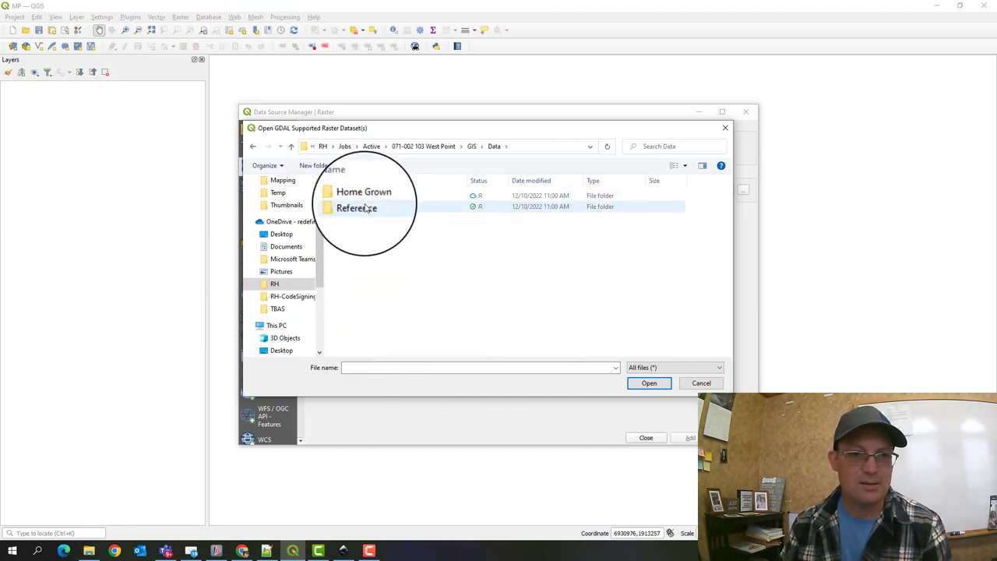
double_click(366, 208)
double_click(354, 197)
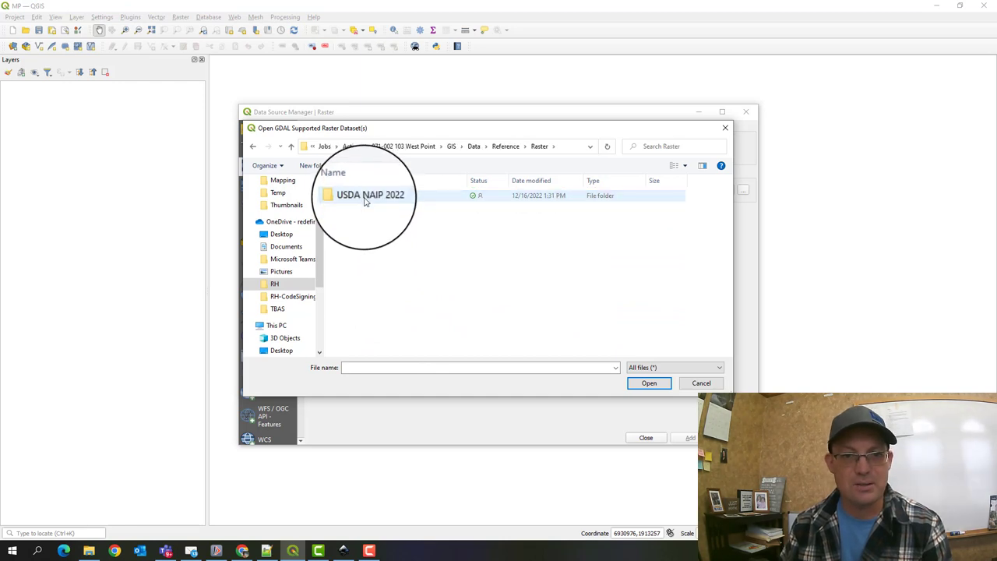
double_click(364, 196)
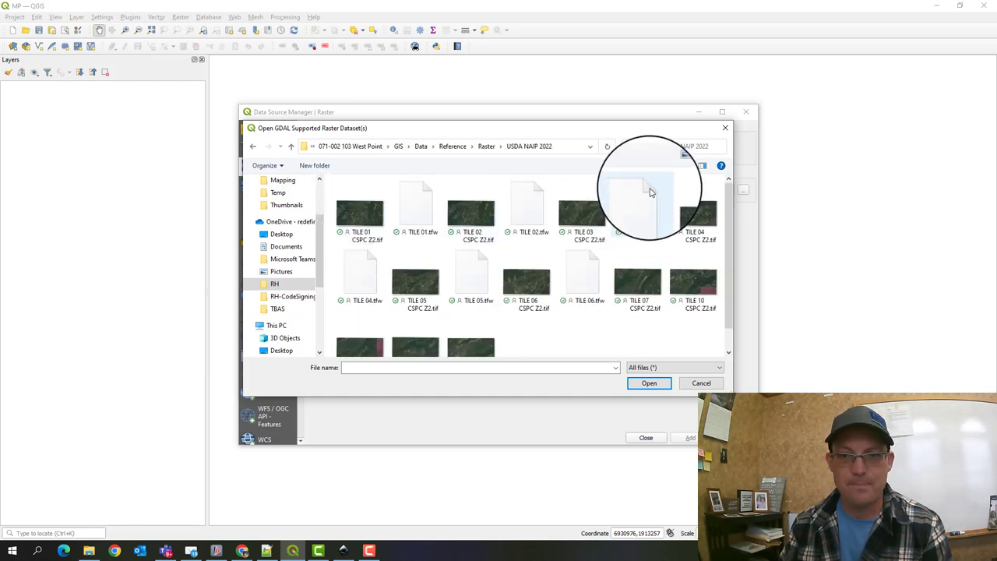
Select the TILE 01 through TILE 13 TIFs in detail view and add them as raster layers
left_click(685, 167)
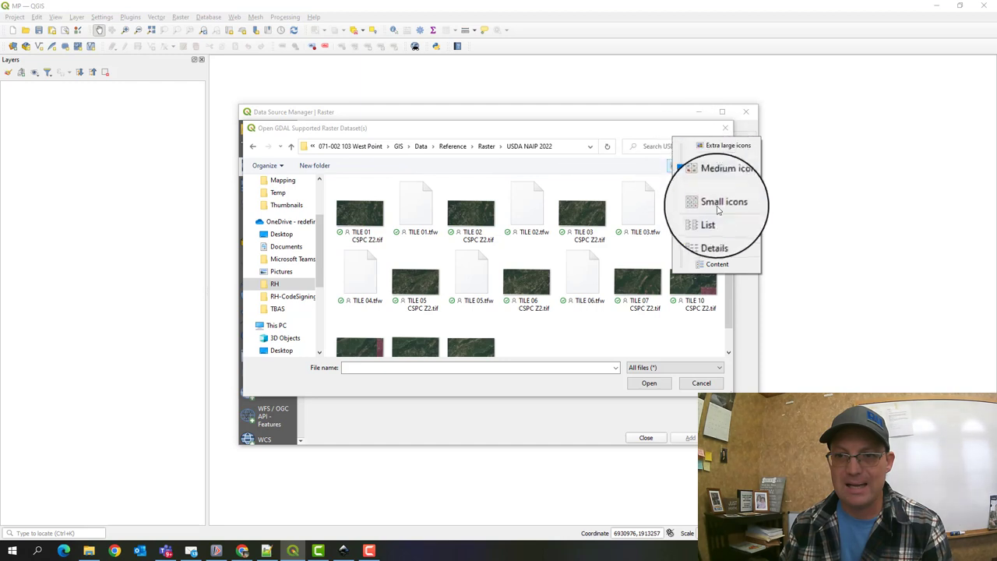
left_click(711, 228)
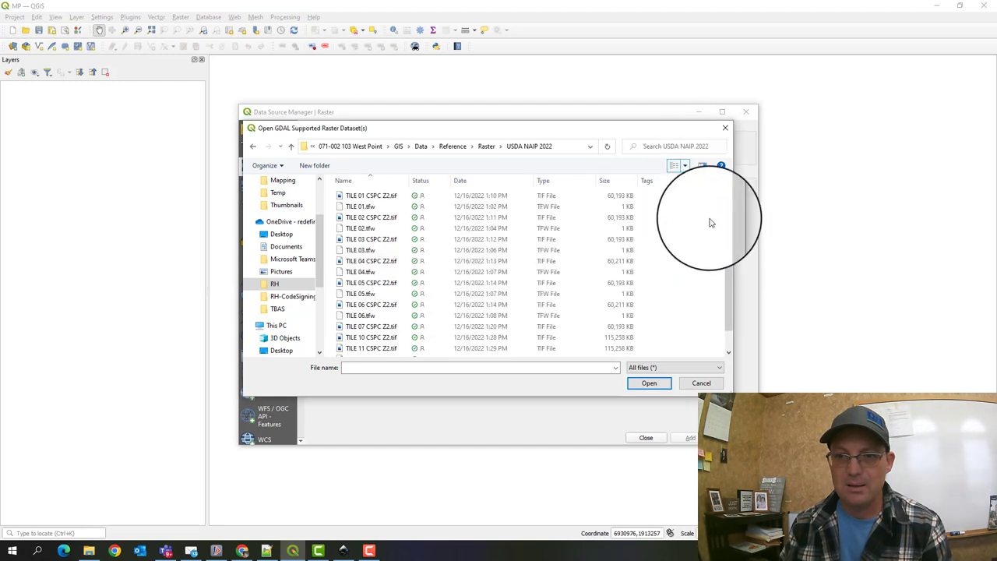
left_click(562, 181)
left_click(366, 261)
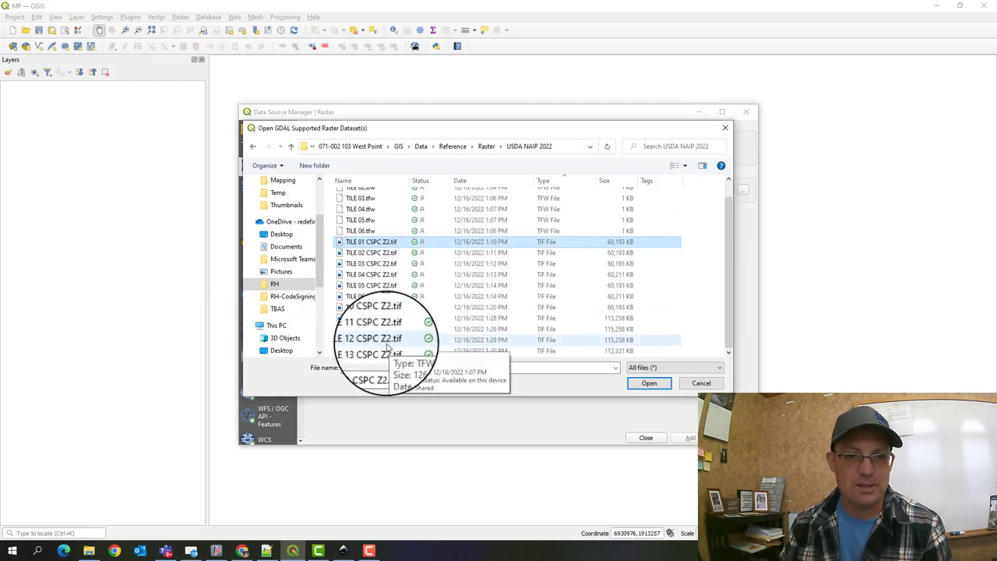
left_click(373, 354, "shift")
left_click(653, 382)
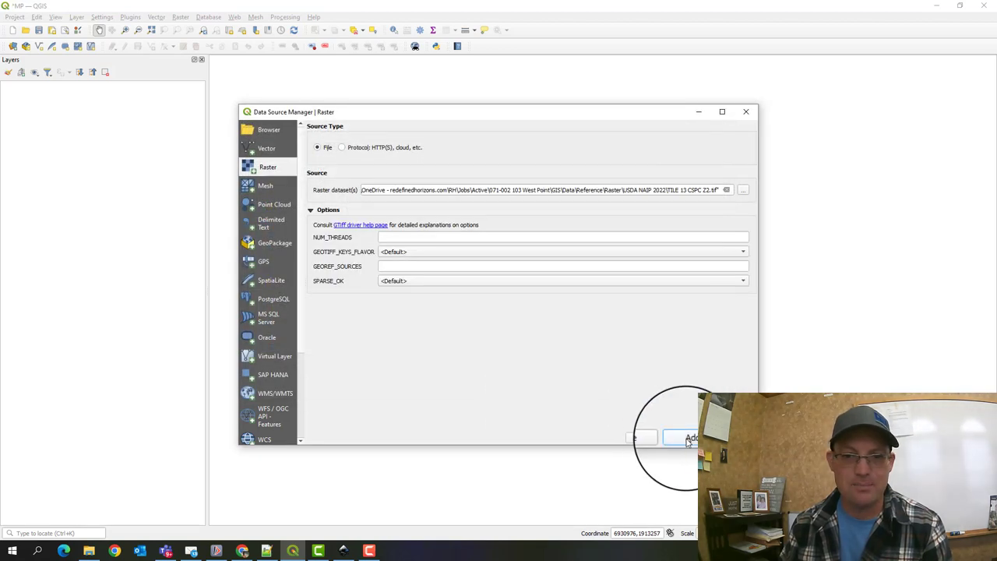
left_click(688, 439)
left_click(647, 438)
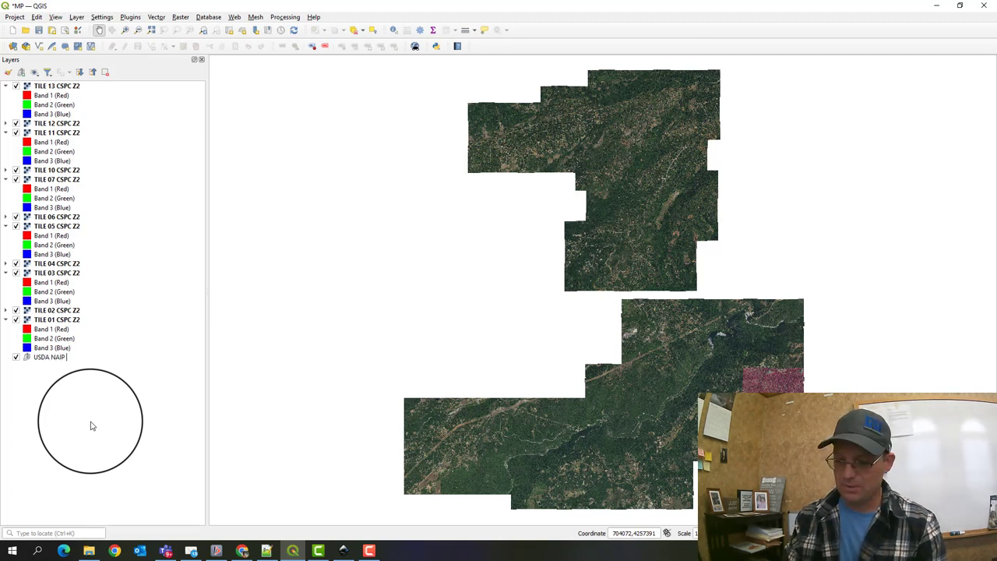
Move all thirteen tile layers, TILE 13 through TILE 01, into the USDA NAIP 2022 group
left_click(54, 85)
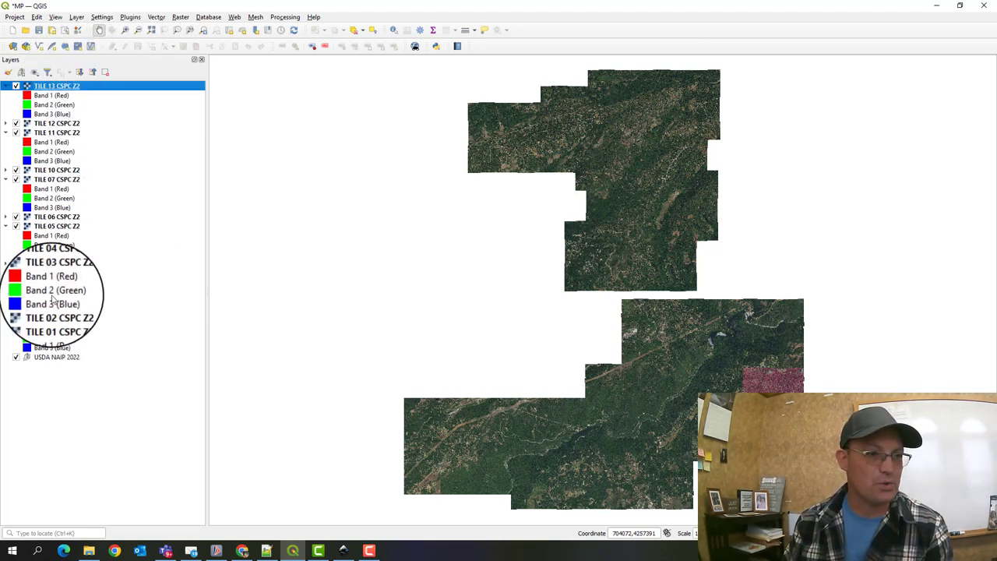
left_click(55, 86)
left_click(49, 326, "shift")
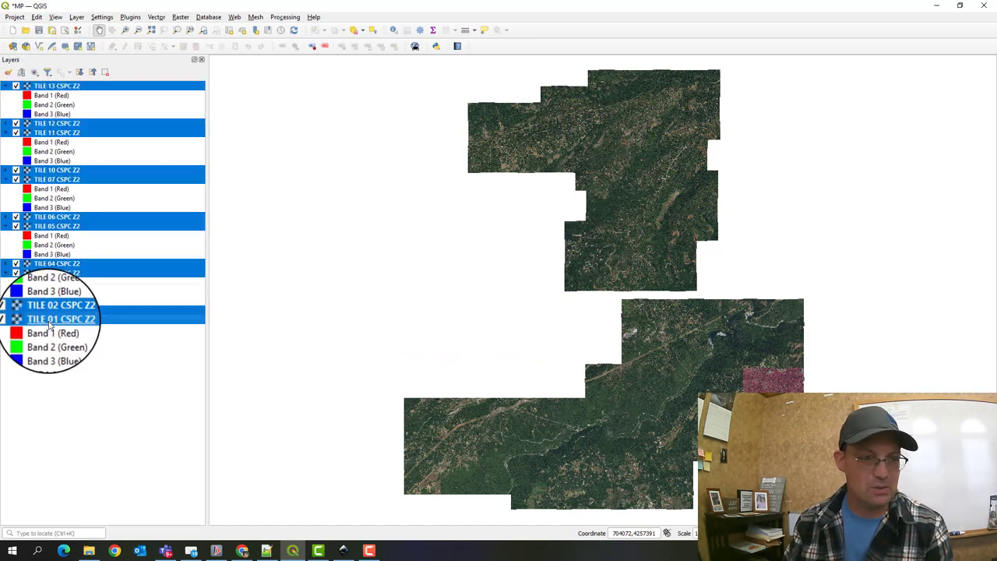
left_click_drag(56, 88, 55, 327)
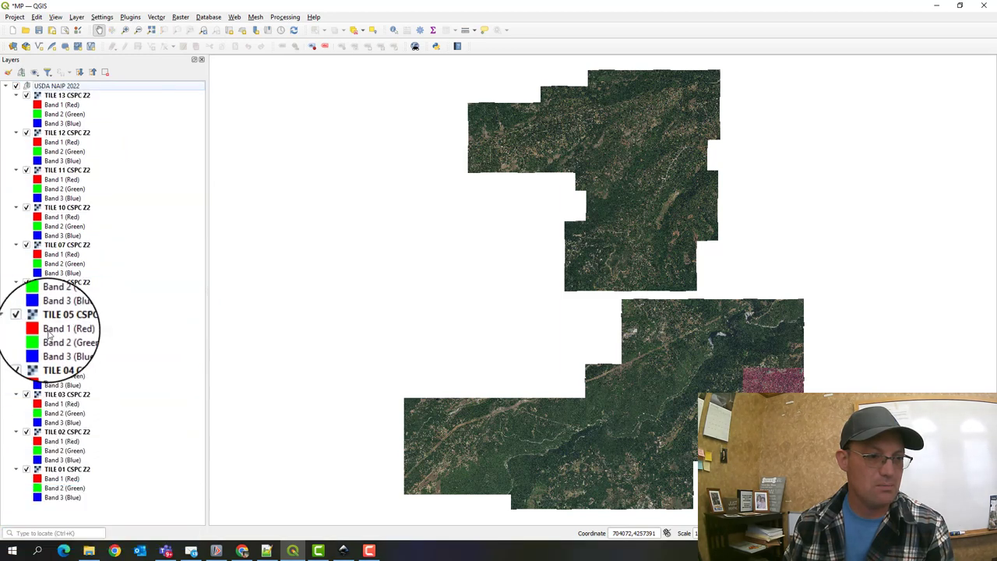
Toggle the NAIP group's and TILE 13's visibility off and back on
left_click(16, 86)
left_click(15, 86)
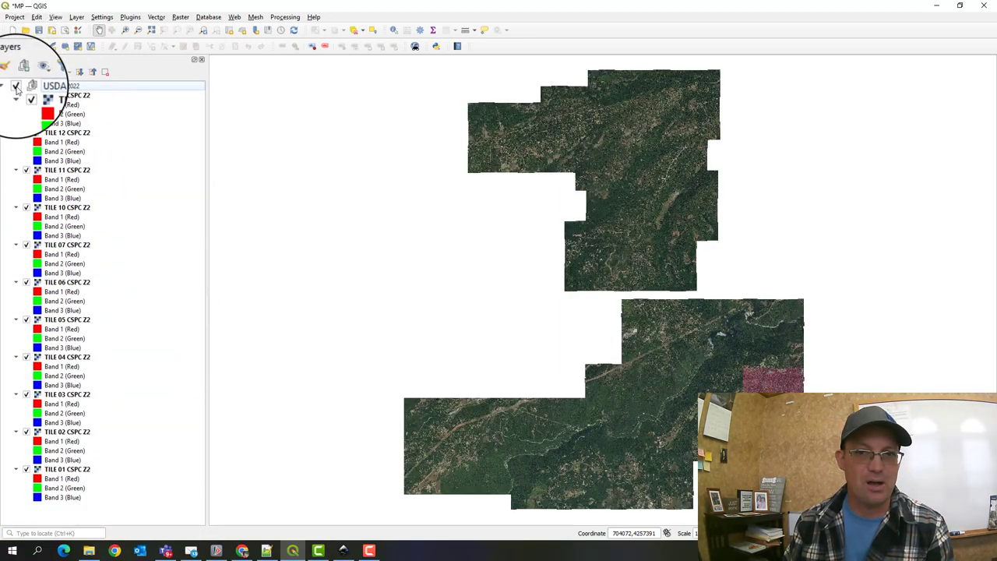
left_click(26, 96)
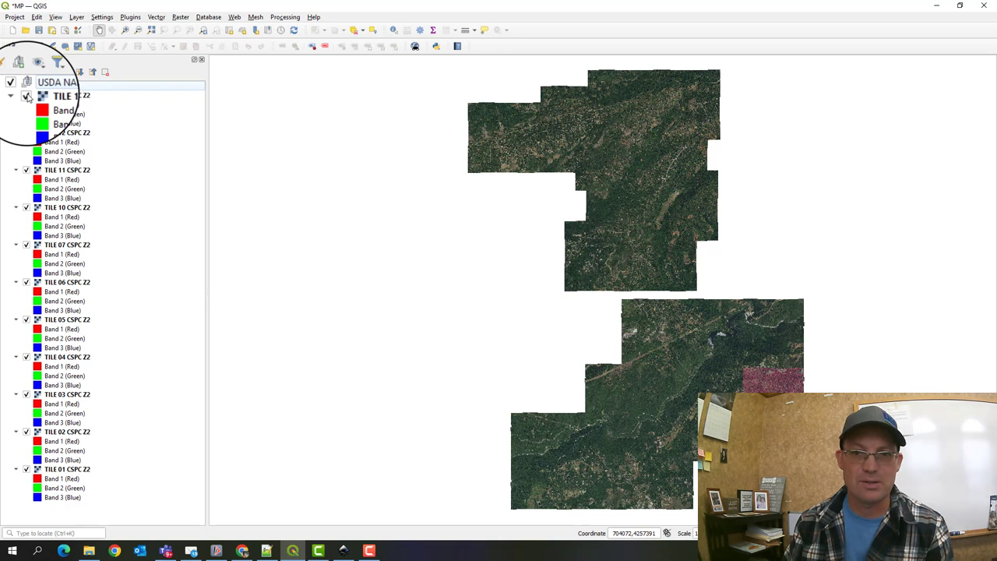
left_click(26, 96)
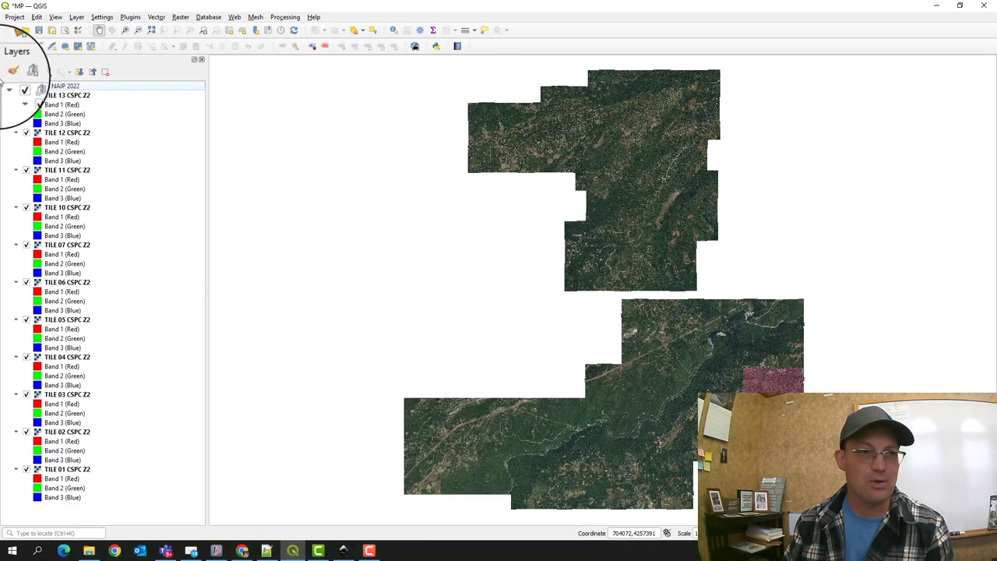
Collapse the band lists of every NAIP tile layer in the Layers panel
left_click(16, 96)
left_click(16, 104)
left_click(17, 115)
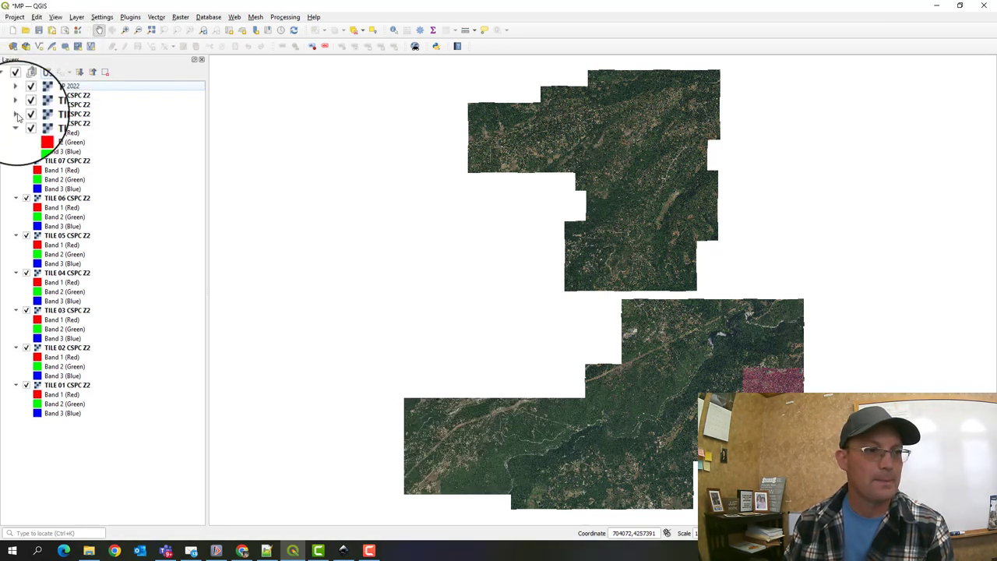
left_click(16, 124)
left_click(17, 134)
left_click(17, 144)
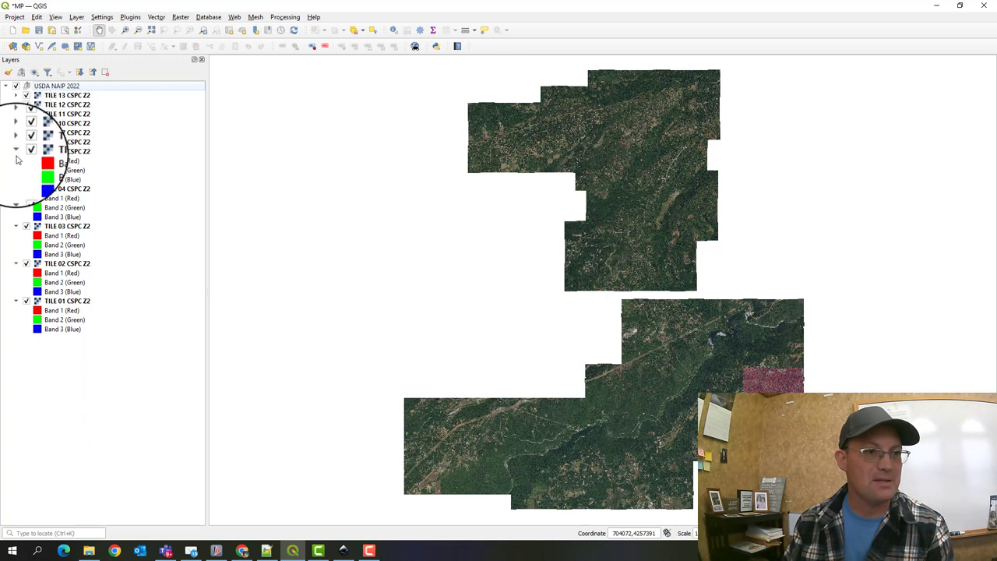
left_click(16, 153)
left_click(16, 161)
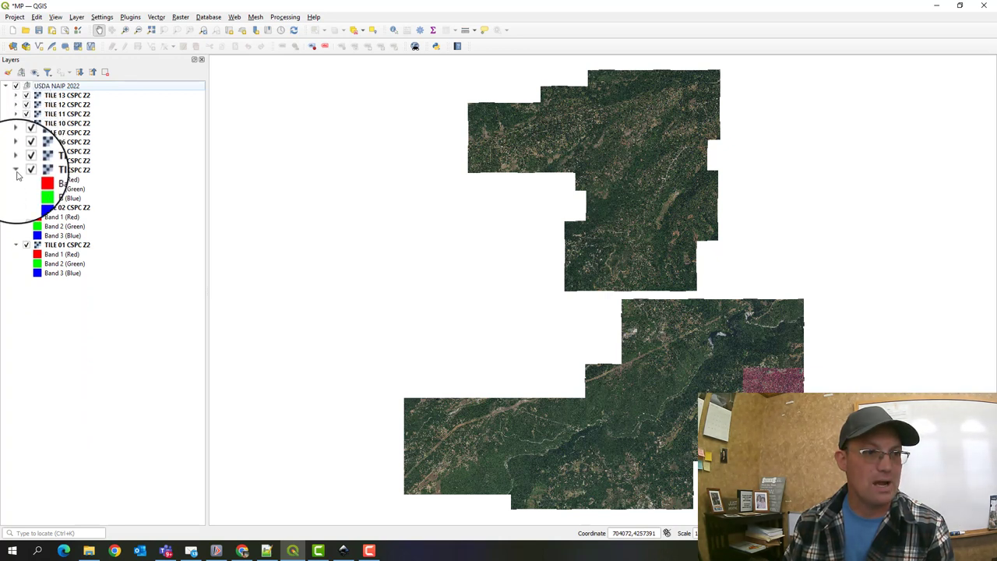
left_click(16, 170)
left_click(16, 189)
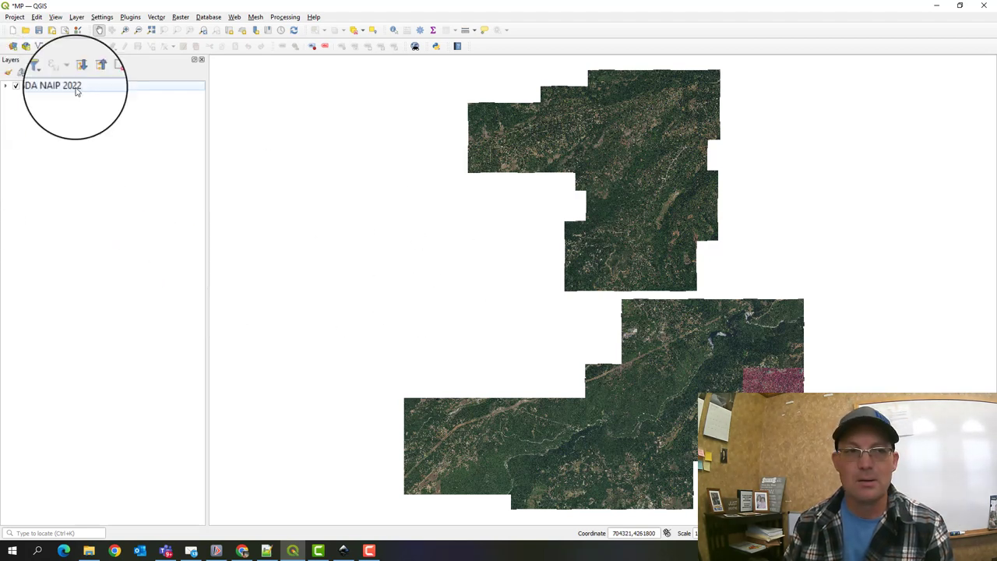
left_click(90, 19)
Choose PROJECT LW.geojson from Desktop\Temp as the vector dataset to add
mouse_move(94, 54)
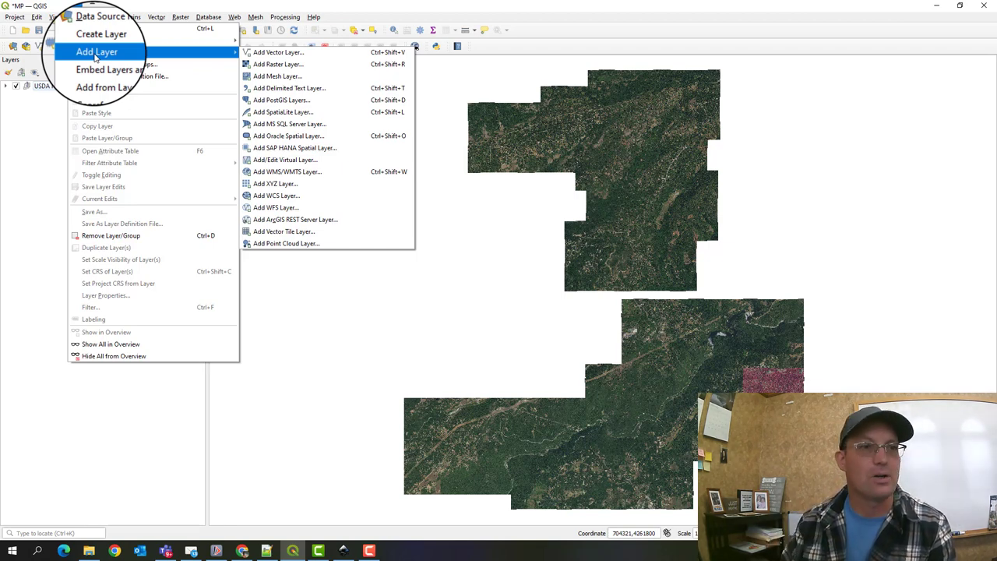
left_click(274, 52)
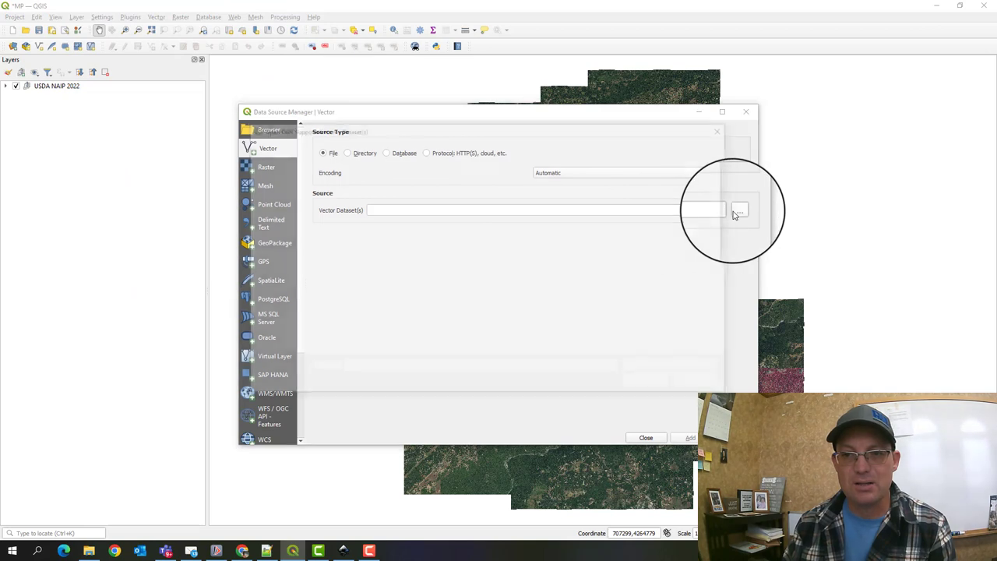
left_click(736, 211)
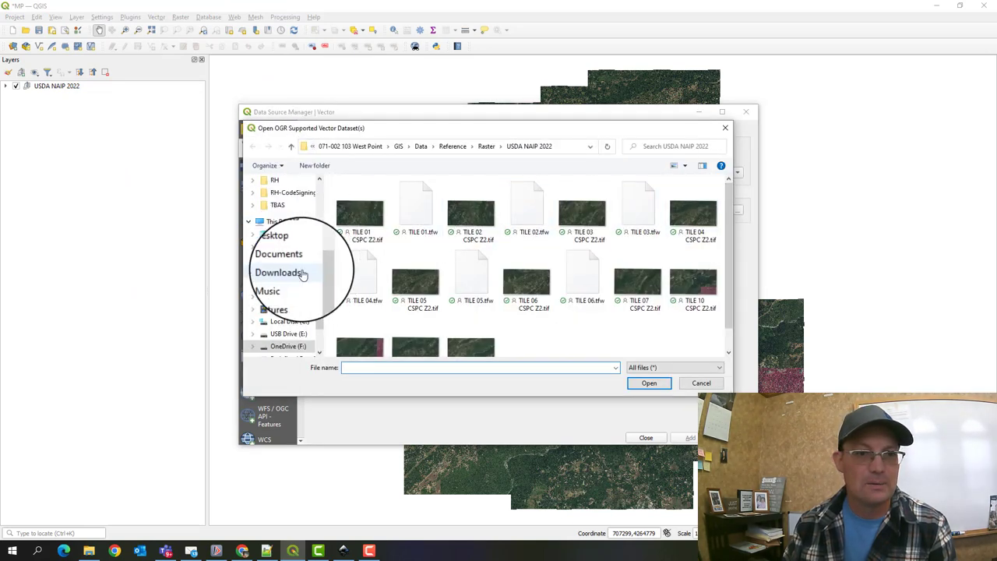
left_click(281, 246)
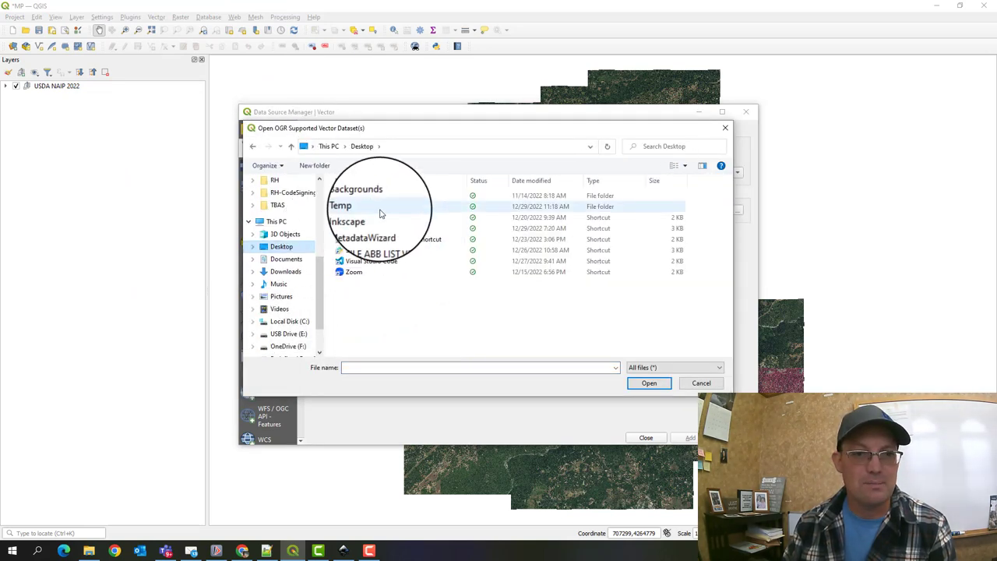
double_click(380, 211)
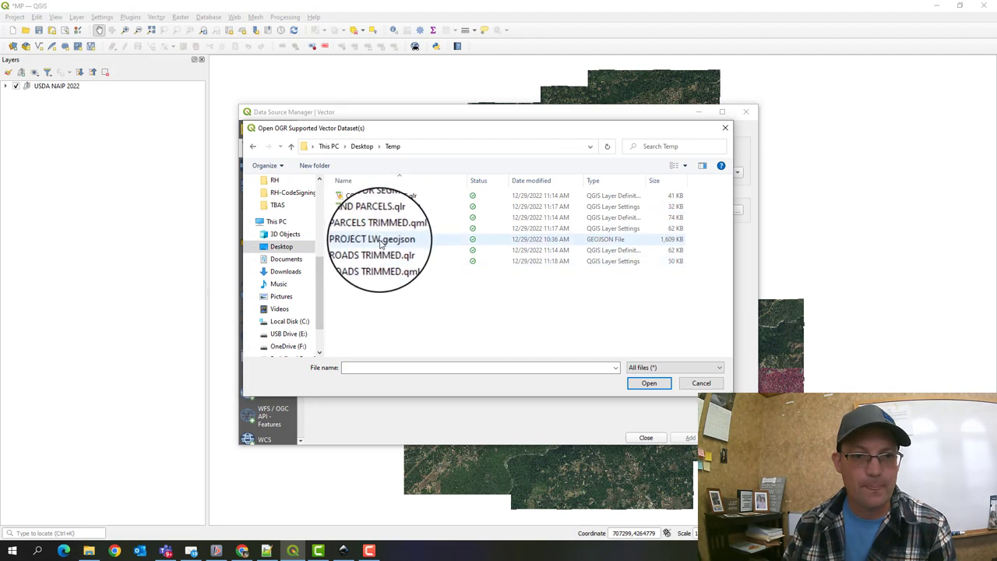
left_click(374, 239)
left_click(656, 391)
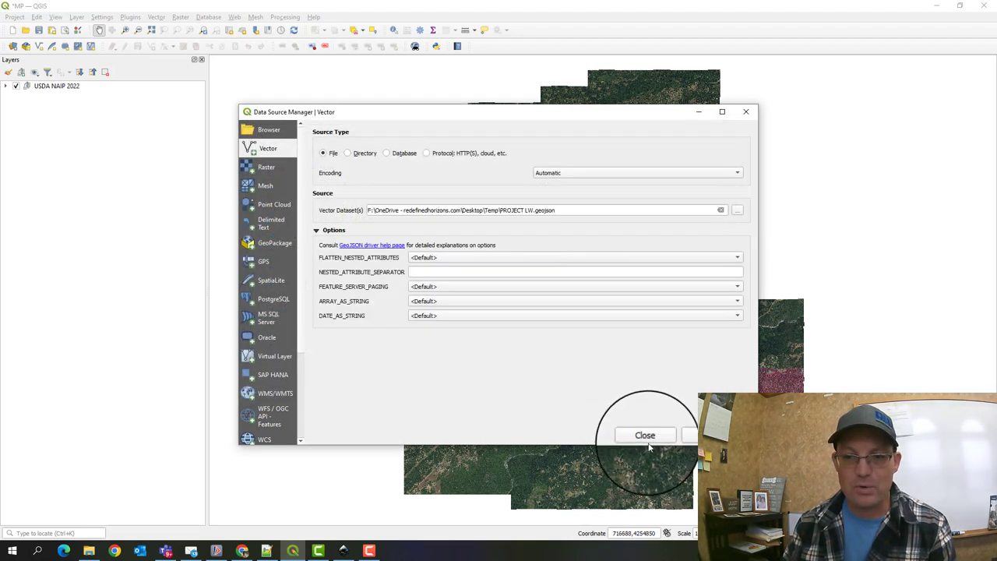
Add the PROJECT LW layer, skipping the coordinate transformation choice
key("Return")
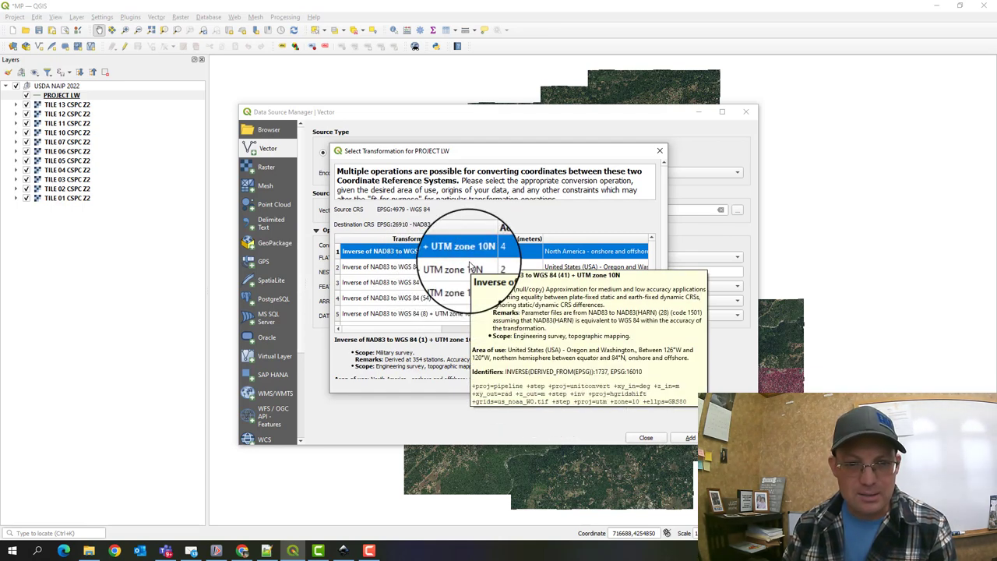
scroll(466, 281, "down", 3)
scroll(466, 288, "up", 3)
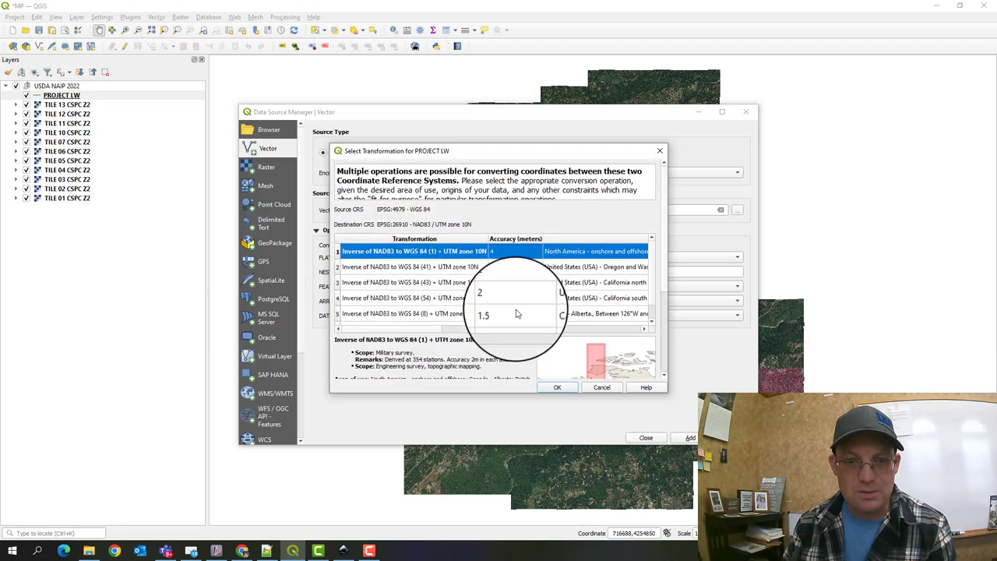
left_click(601, 387)
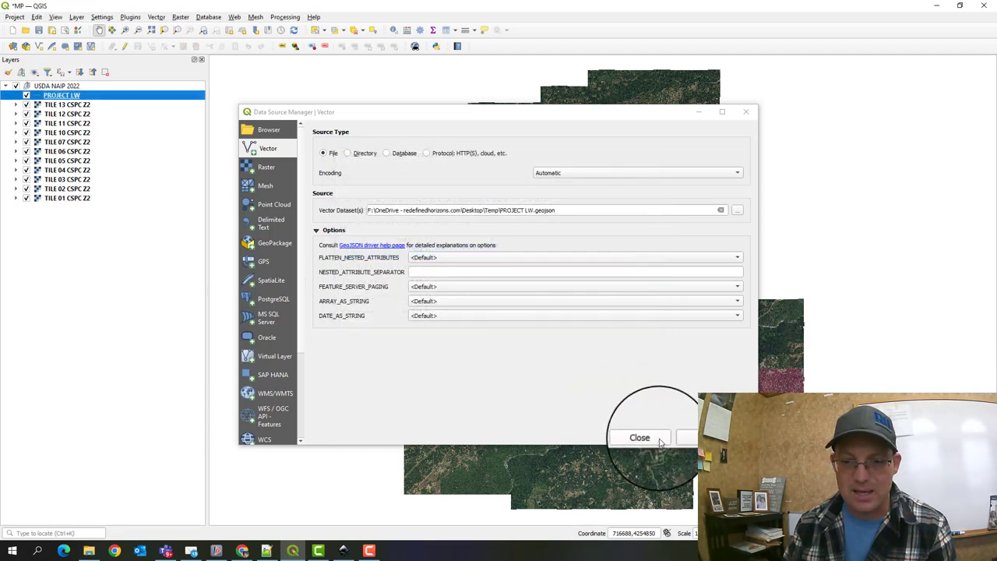
left_click(660, 442)
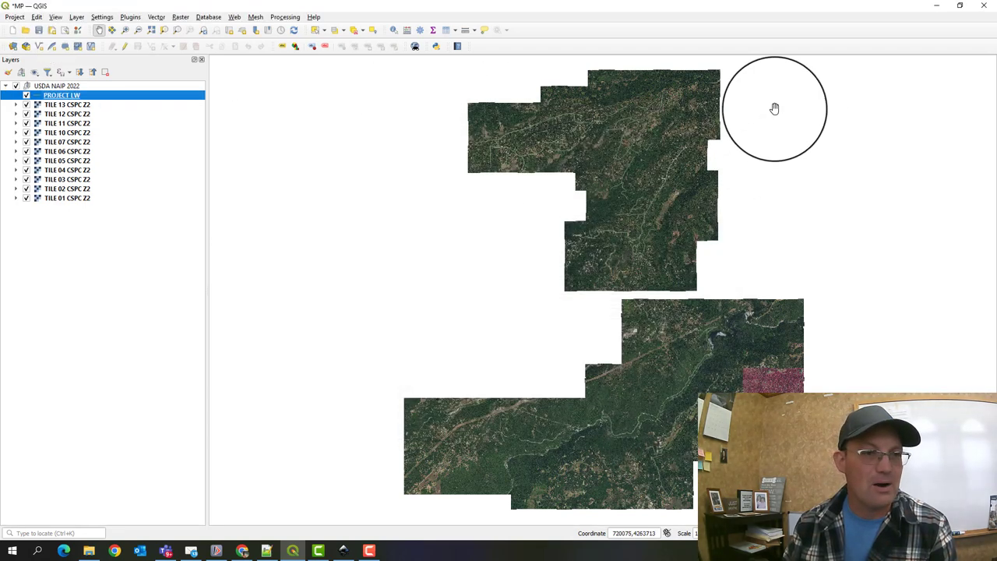
Set the project CRS to NAD83 / California zone 2 (ftUS), accepting the suggested transformation
left_click(14, 16)
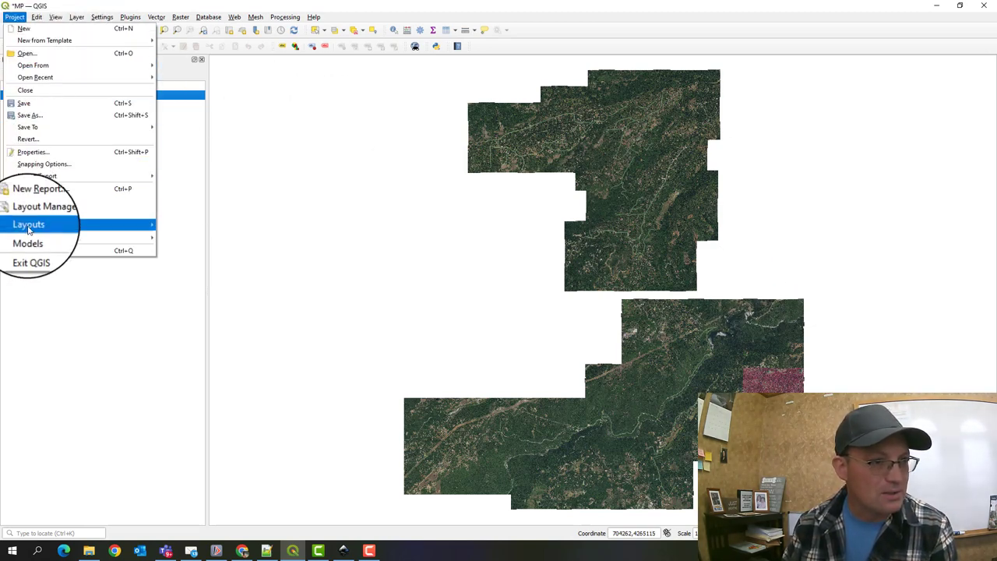
left_click(35, 151)
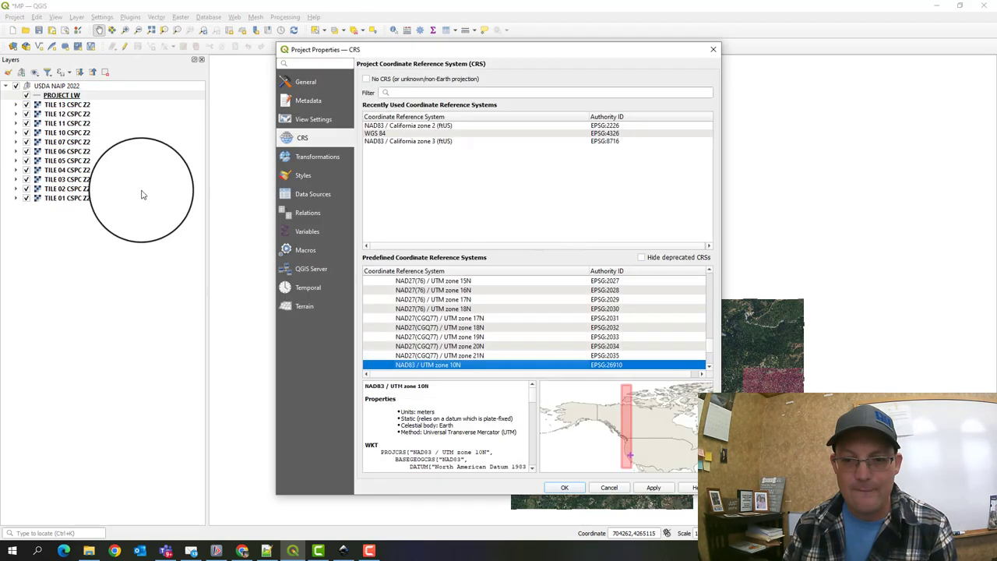
left_click(389, 125)
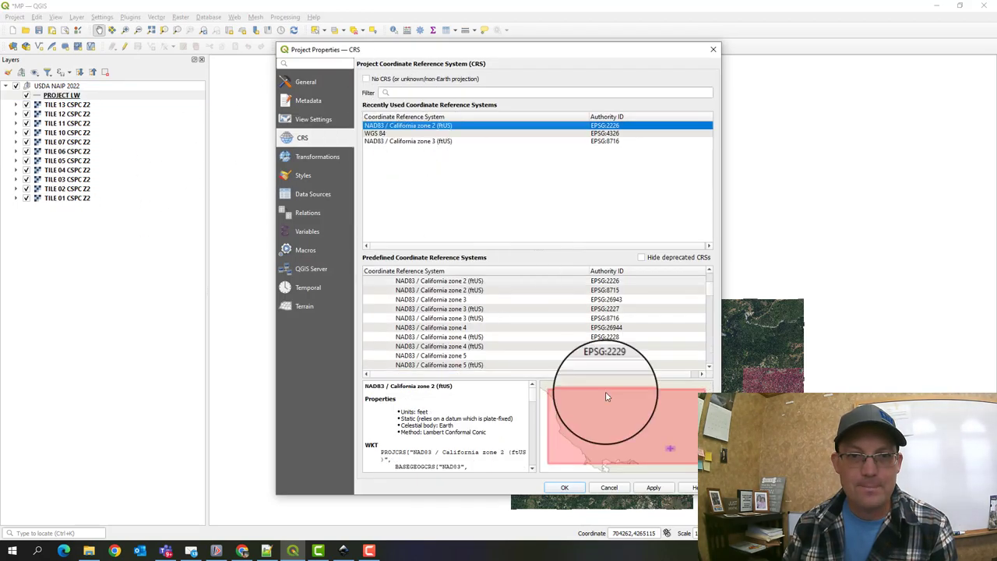
left_click(658, 489)
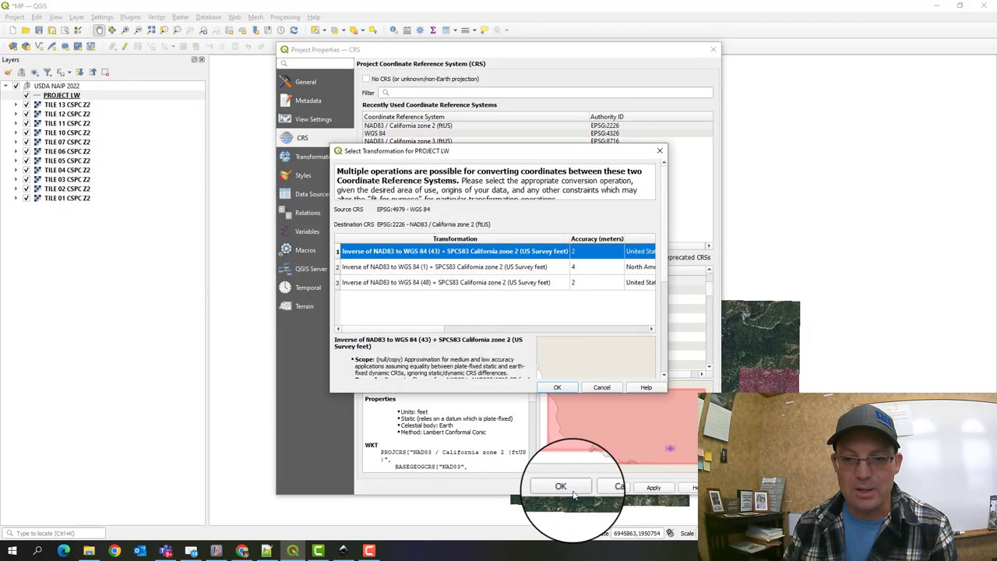
left_click(555, 389)
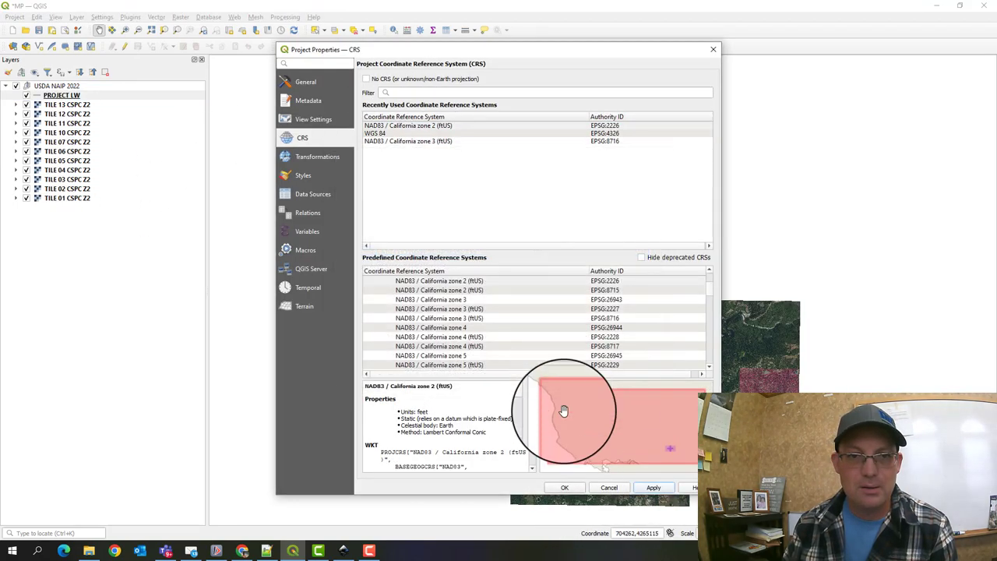
left_click(561, 487)
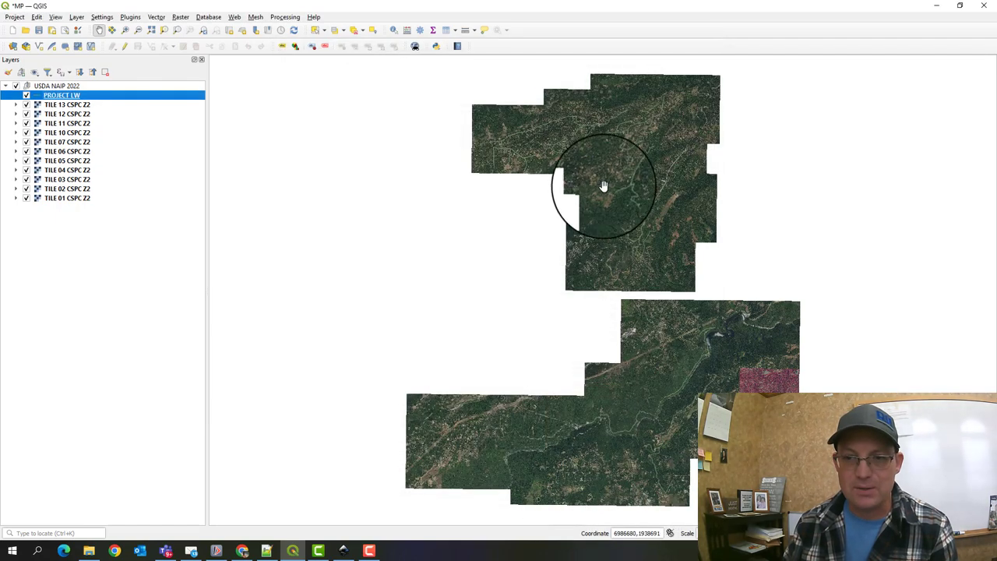
Zoom and pan across the reprojected NAIP imagery to check it
scroll(628, 179, "up", 5)
scroll(408, 167, "down", 2)
left_click_drag(407, 167, 494, 241)
left_click_drag(525, 355, 536, 321)
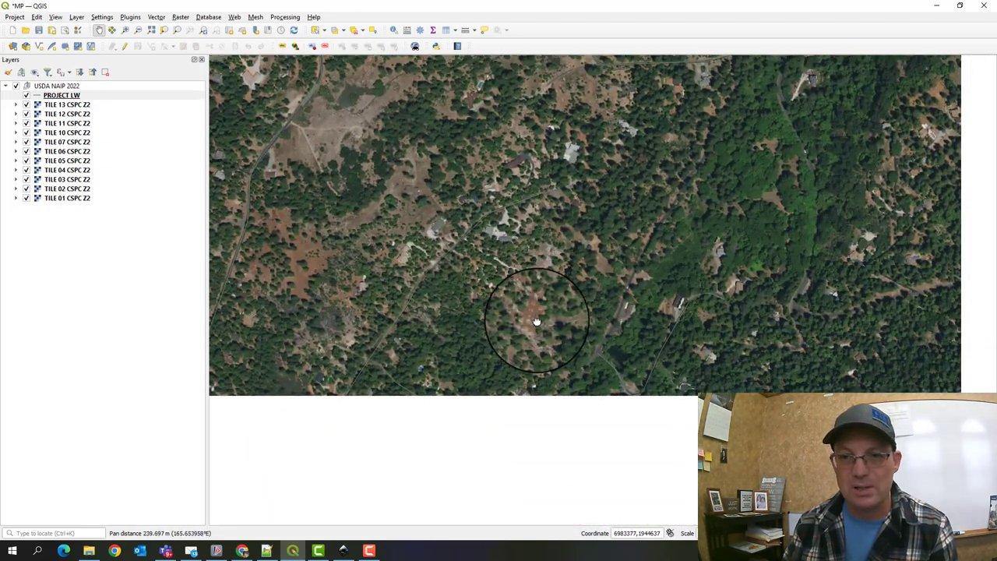
scroll(536, 321, "down", 5)
left_click_drag(516, 408, 548, 214)
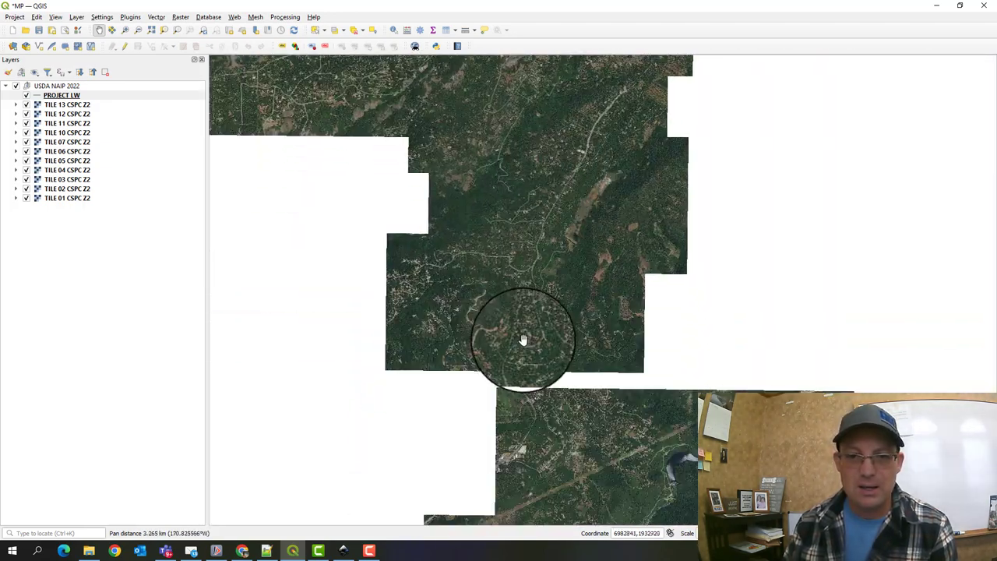
left_click_drag(524, 339, 538, 127)
left_click_drag(495, 389, 568, 296)
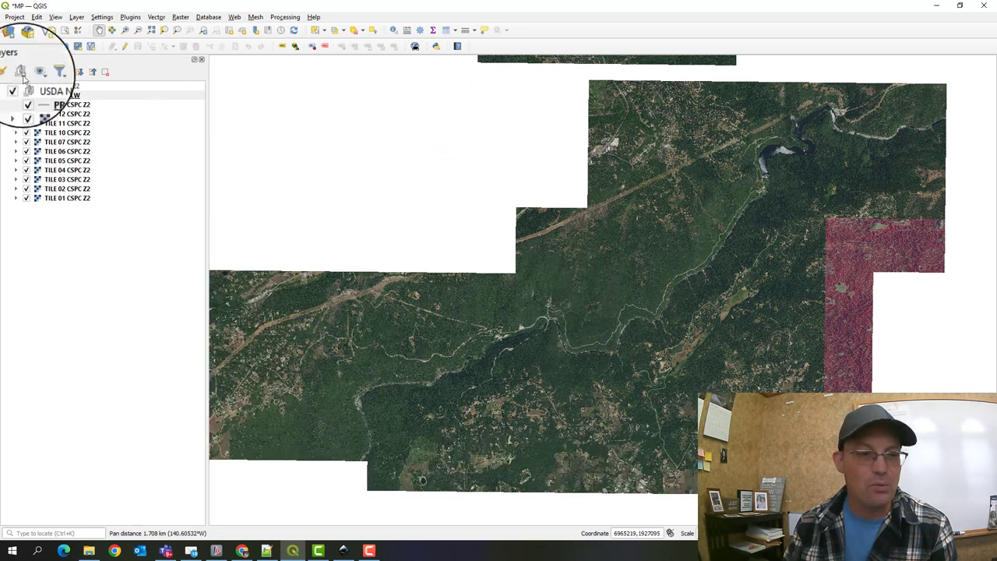
Open PROJECT LW's Layer Properties on the Symbology page, dismissing the transformation prompt
right_click(56, 97)
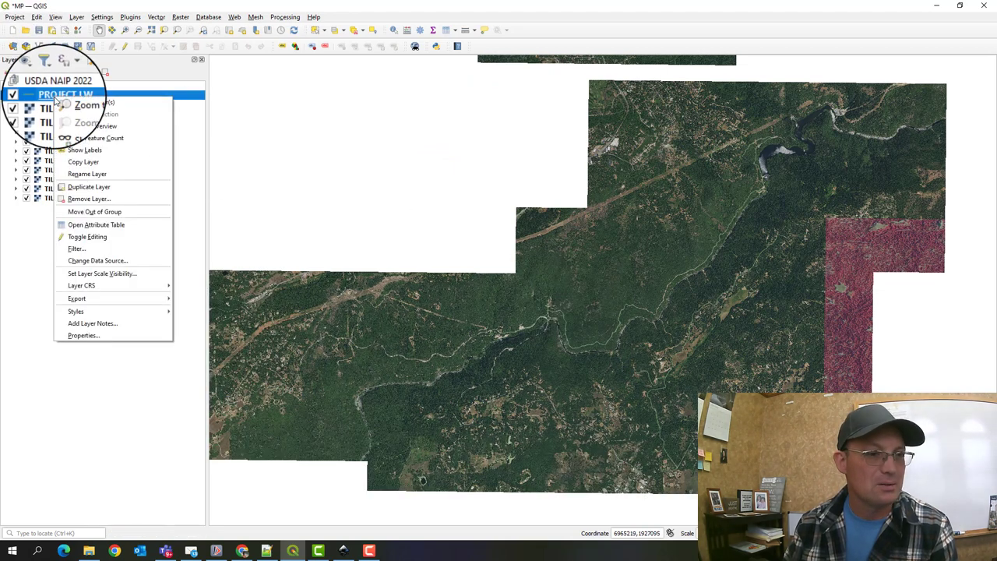
mouse_move(96, 313)
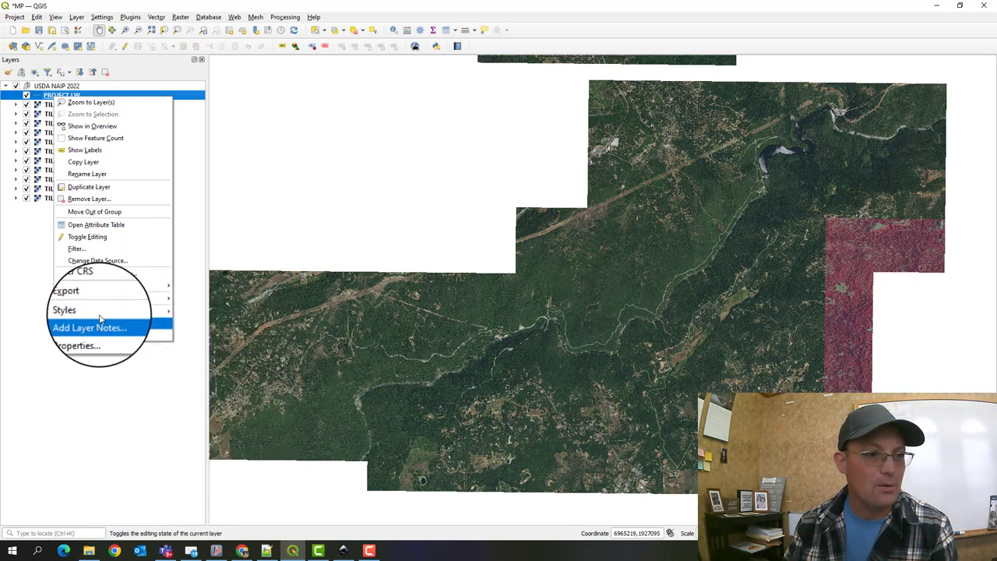
left_click(96, 336)
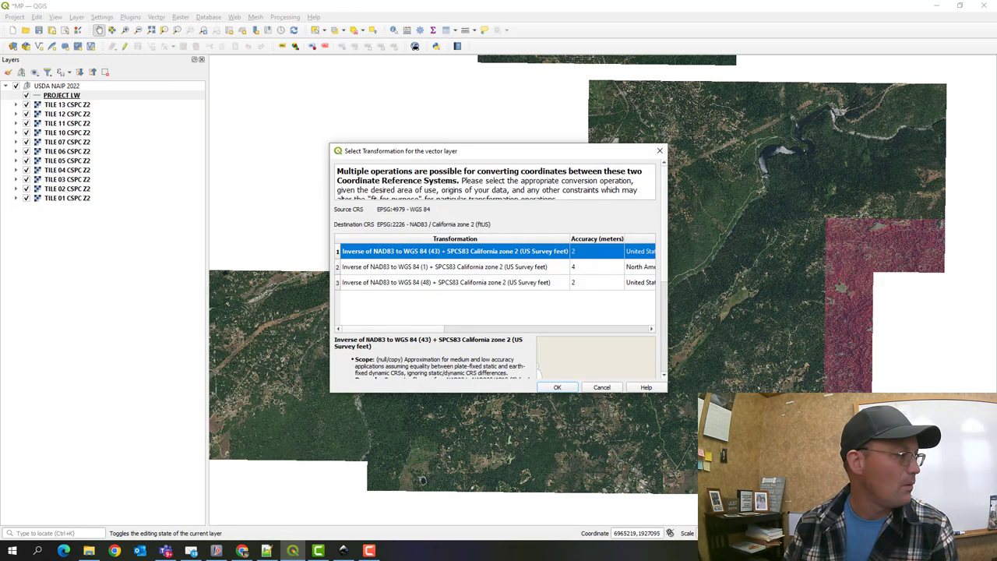
key("Return")
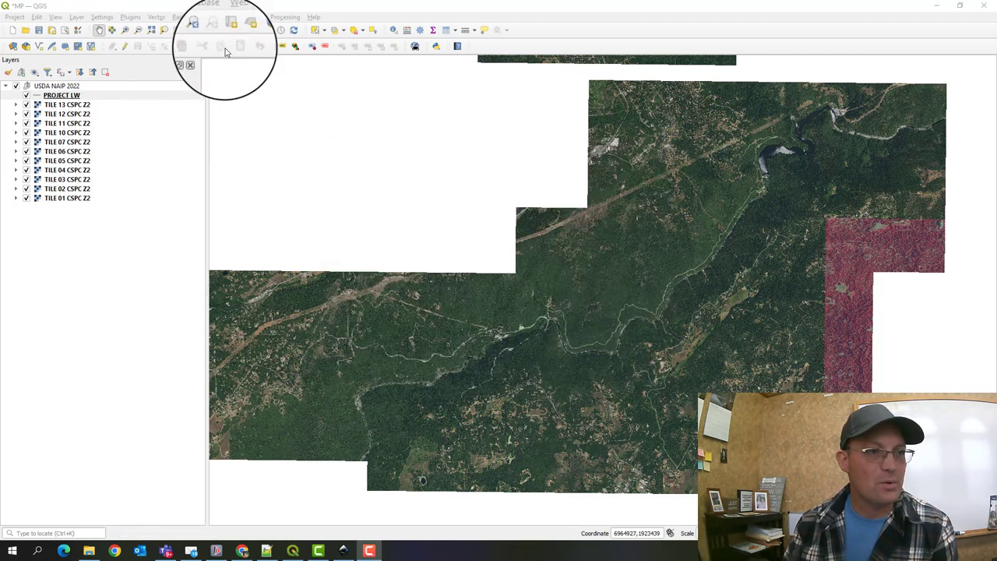
left_click(70, 97)
right_click(70, 97)
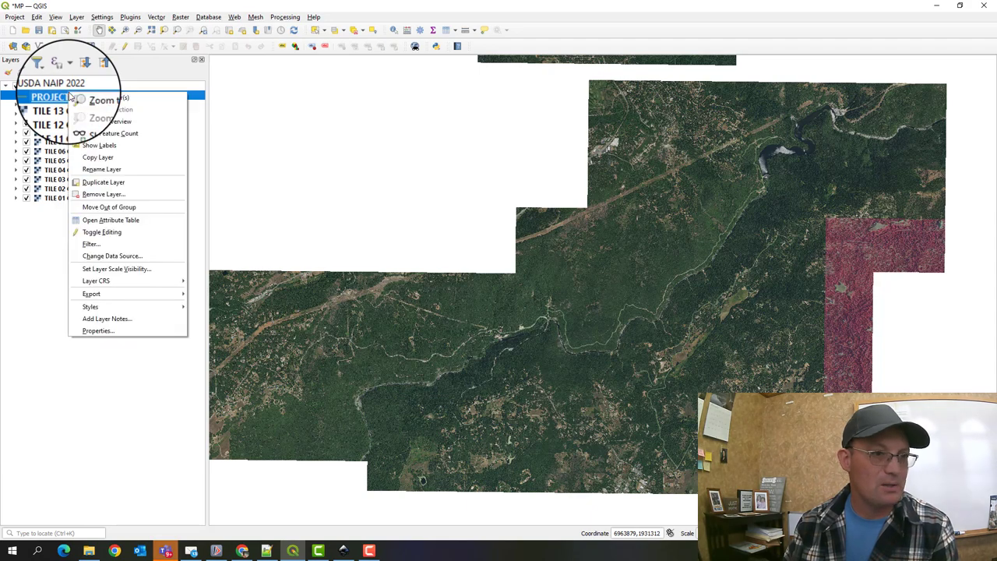
left_click(102, 328)
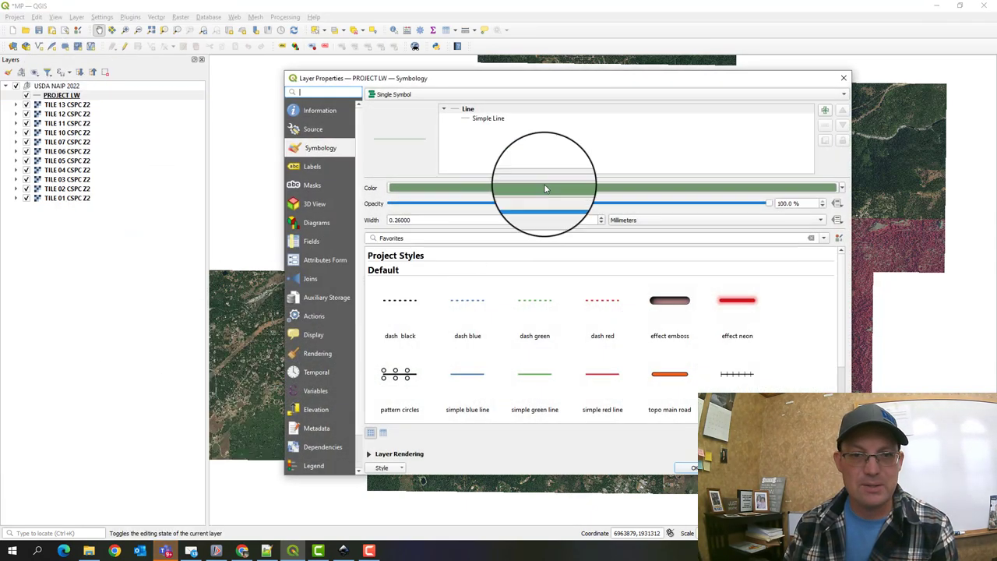
Load the CORRIDOR SEGMENTS.qml style onto PROJECT LW in Symbology and apply it
left_click(316, 167)
left_click(318, 148)
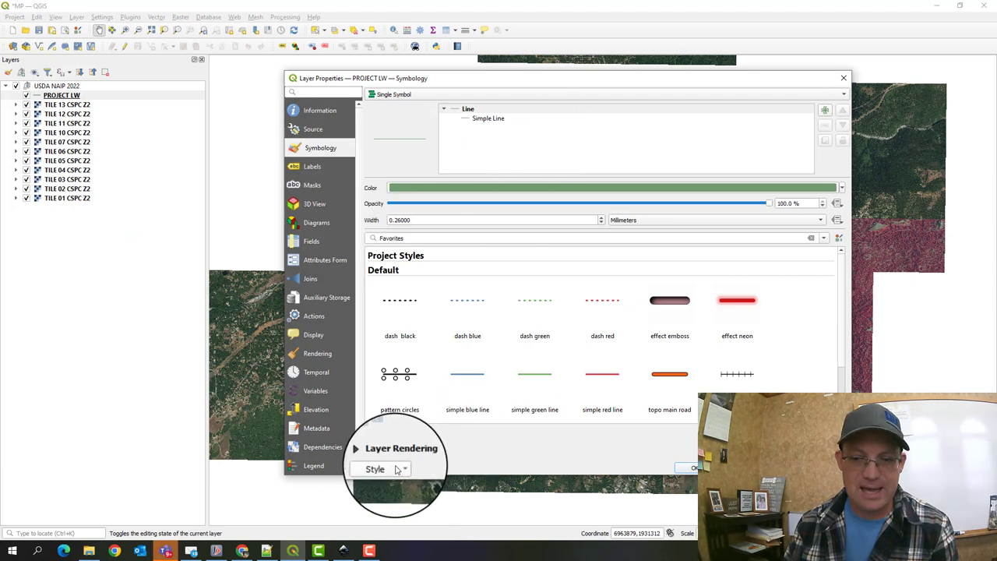
left_click(400, 469)
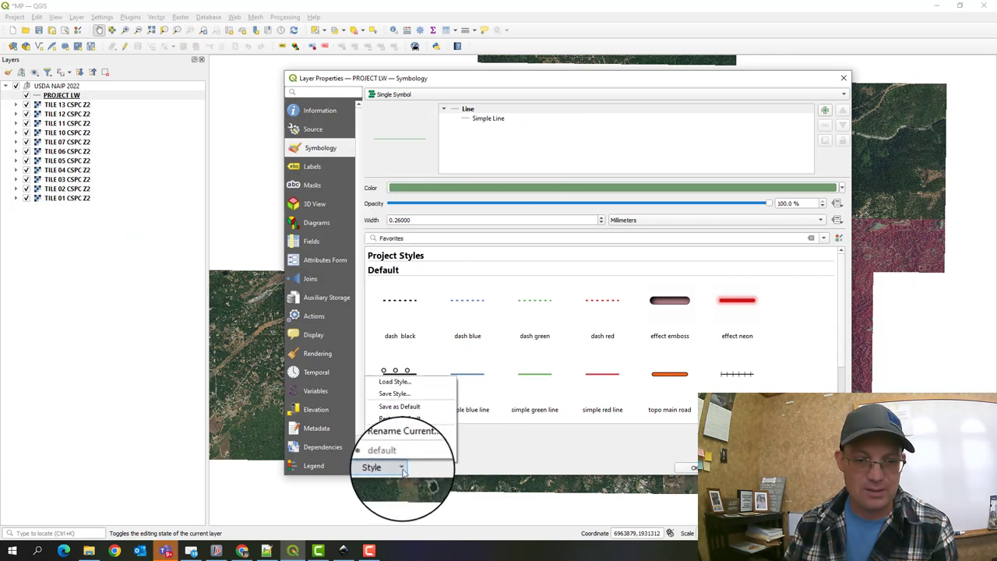
left_click(401, 382)
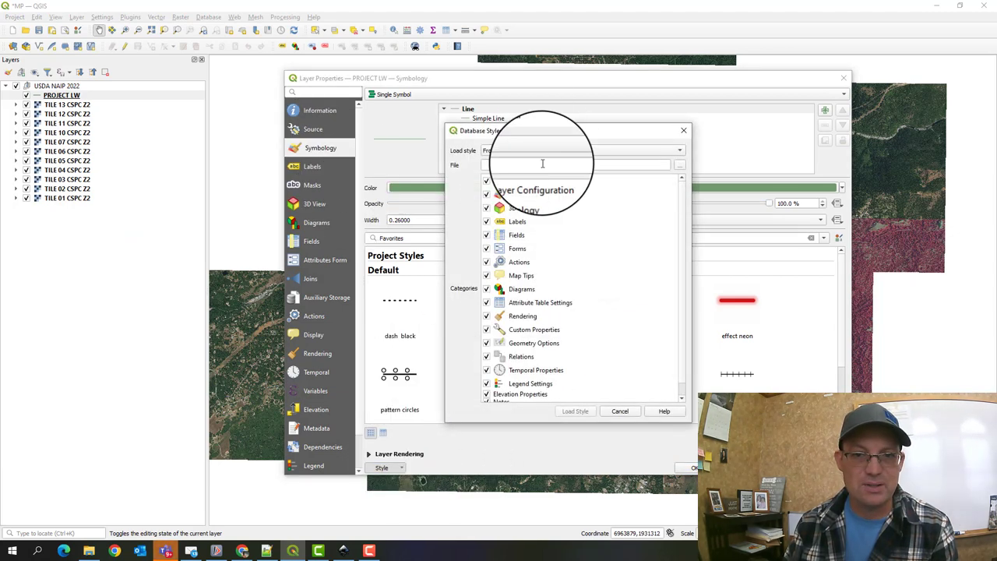
left_click(679, 165)
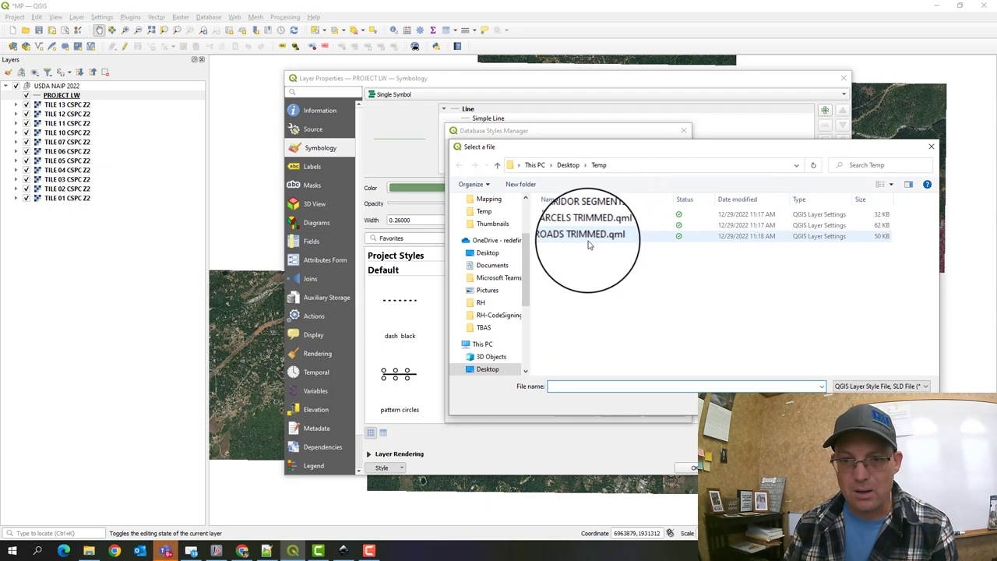
left_click(585, 202)
left_click(849, 408)
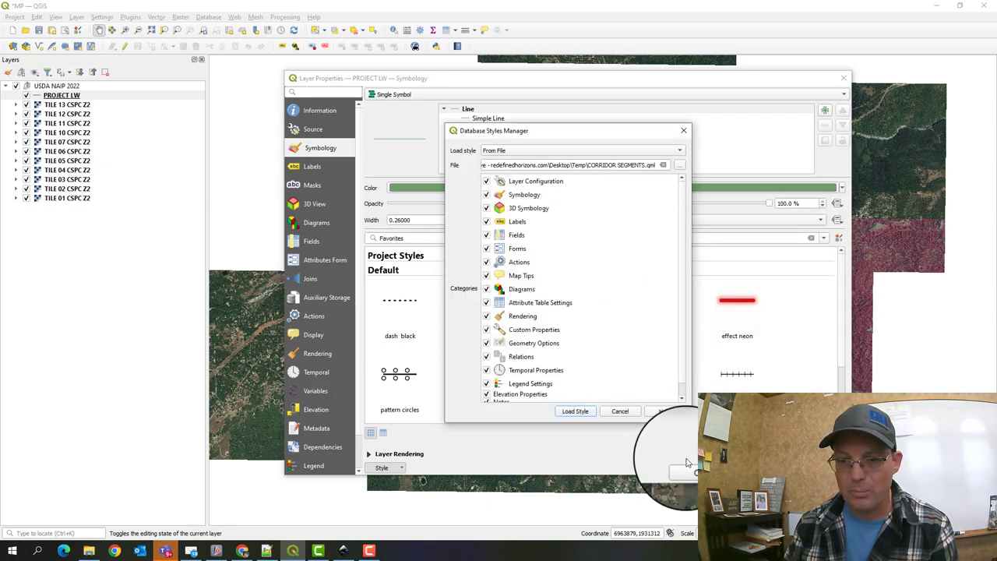
left_click(575, 411)
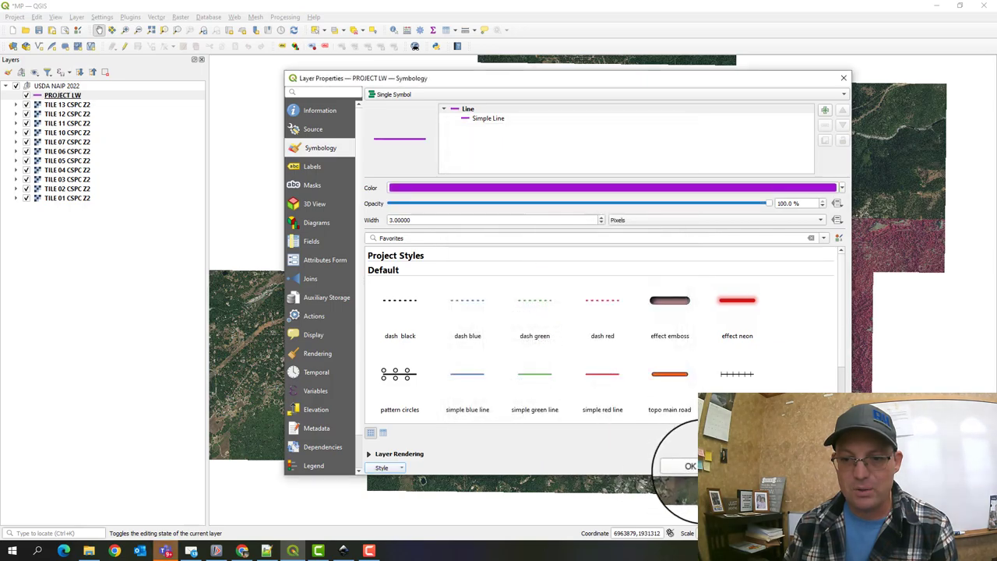
left_click(696, 466)
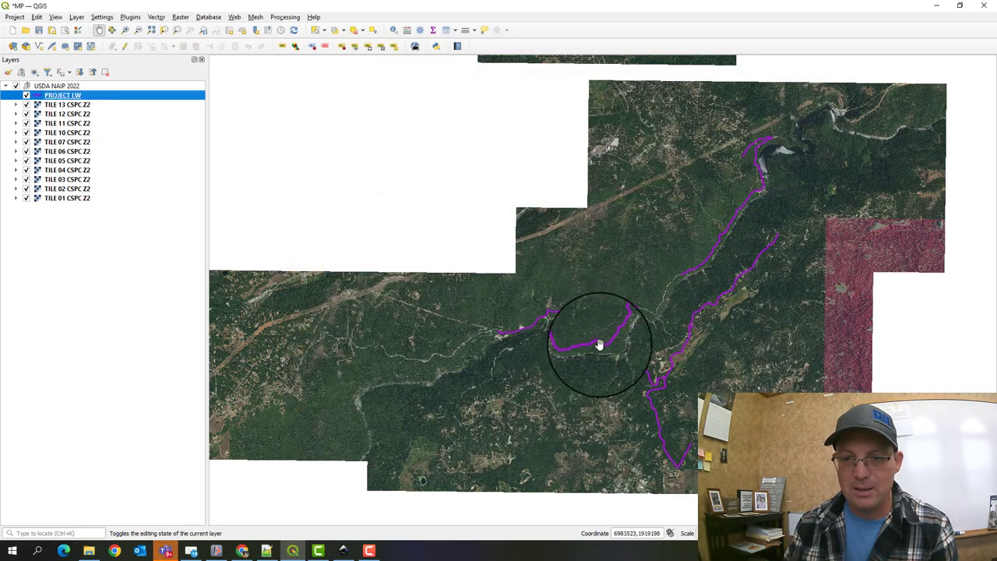
Zoom and pan the map to check the thick purple routes over the imagery
scroll(538, 333, "up", 10)
scroll(538, 334, "down", 8)
left_click_drag(515, 239, 537, 267)
scroll(536, 267, "down", 3)
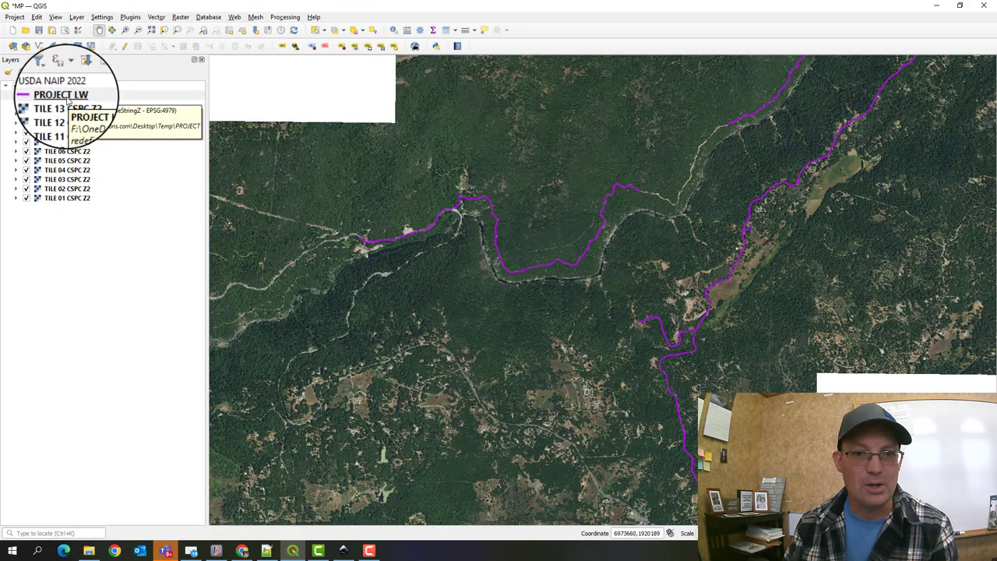
scroll(439, 211, "up", 4)
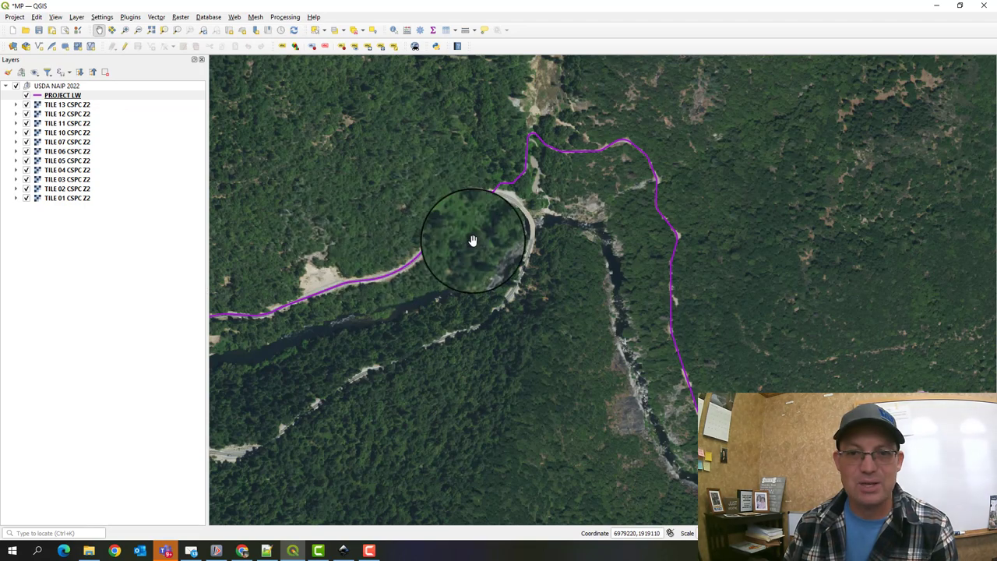
scroll(472, 238, "down", 2)
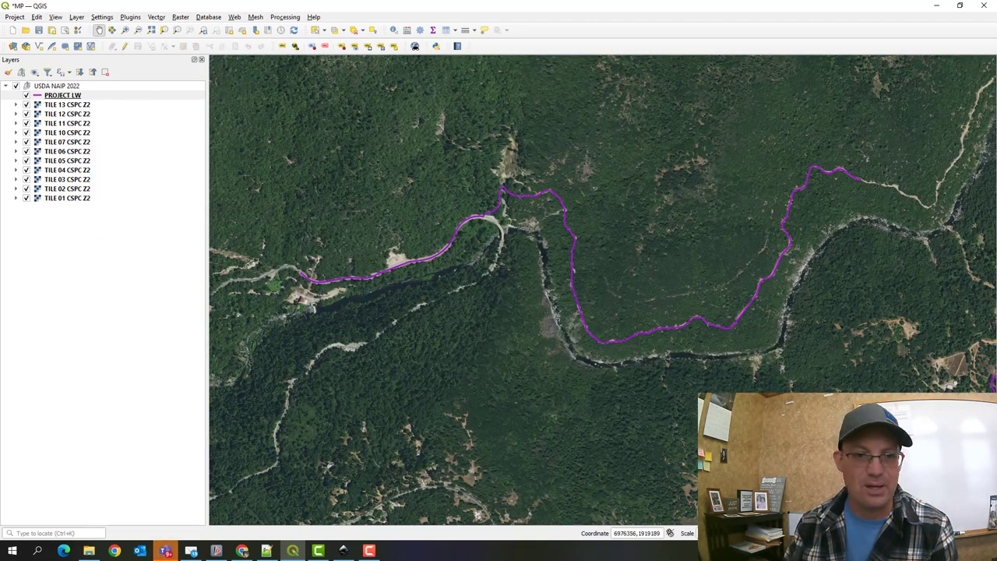
Rename PROJECT LW to CORRIDOR SEGMENTS and place it above the USDA NAIP 2022 group
right_click(72, 97)
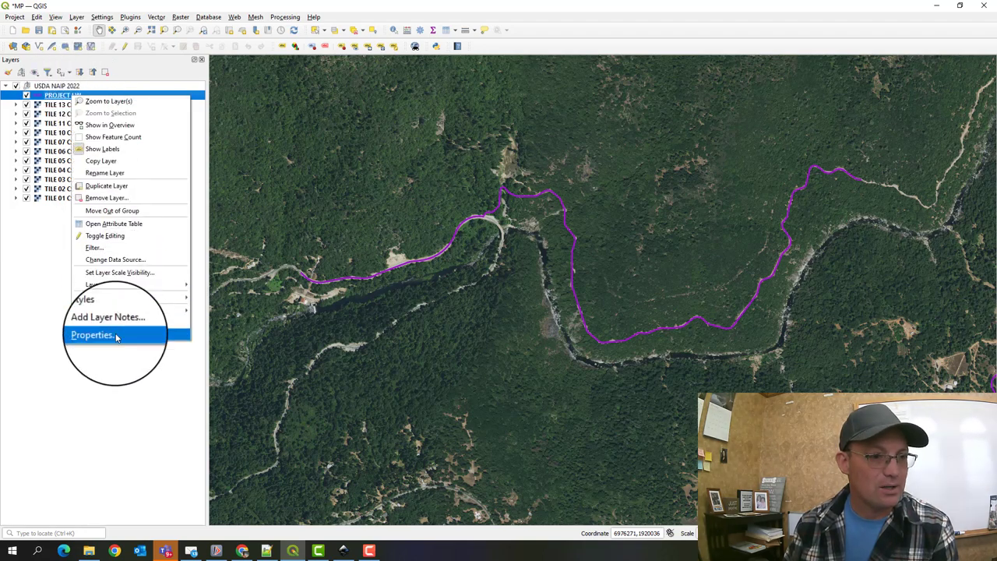
left_click(109, 173)
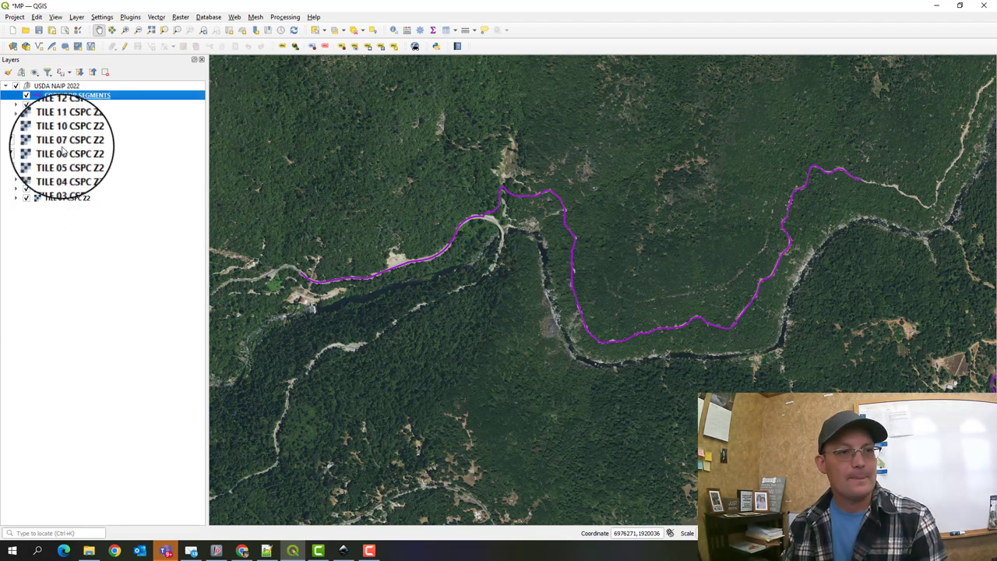
left_click_drag(57, 97, 69, 347)
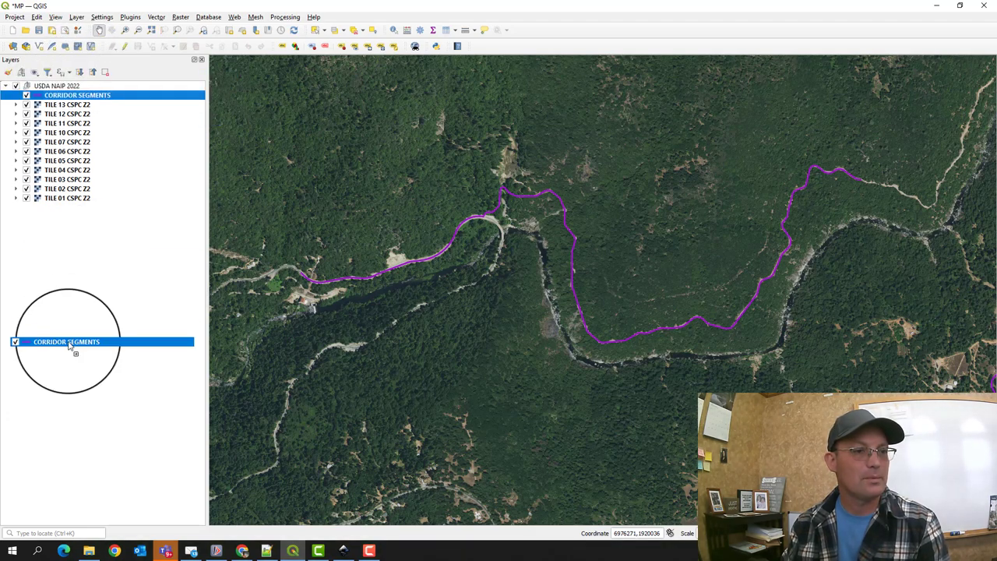
left_click_drag(69, 235, 70, 223)
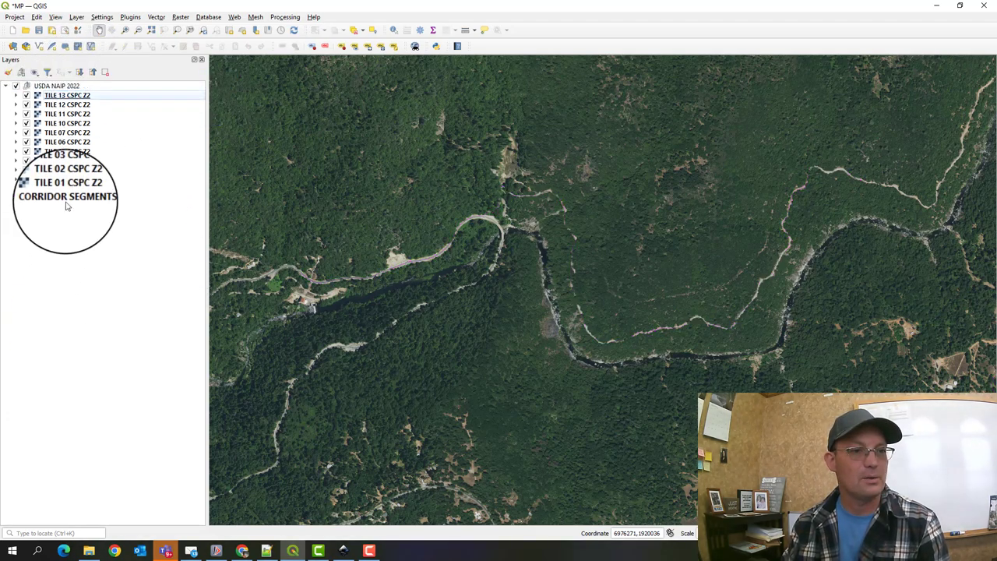
left_click_drag(20, 87, 49, 96)
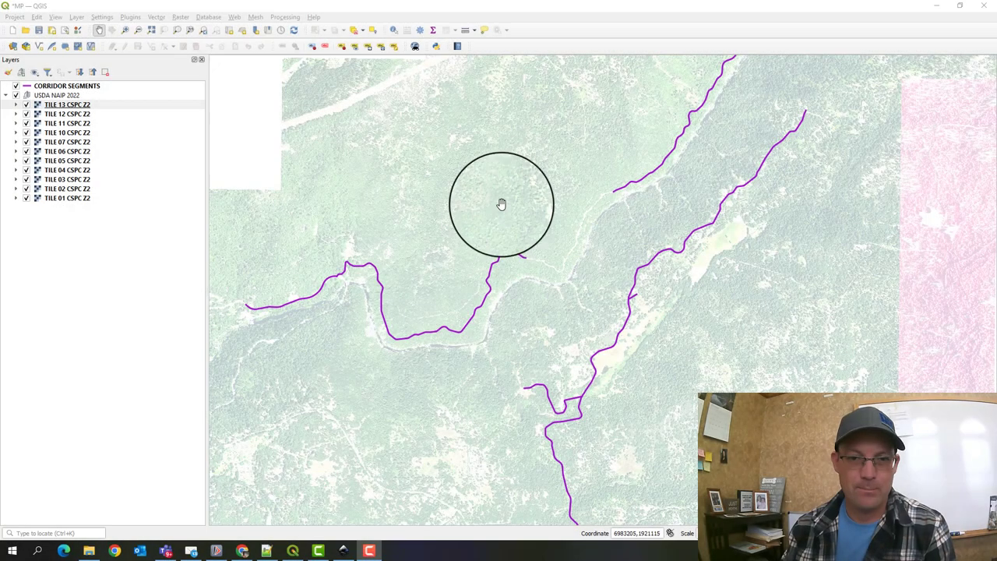
left_click_drag(501, 205, 577, 320)
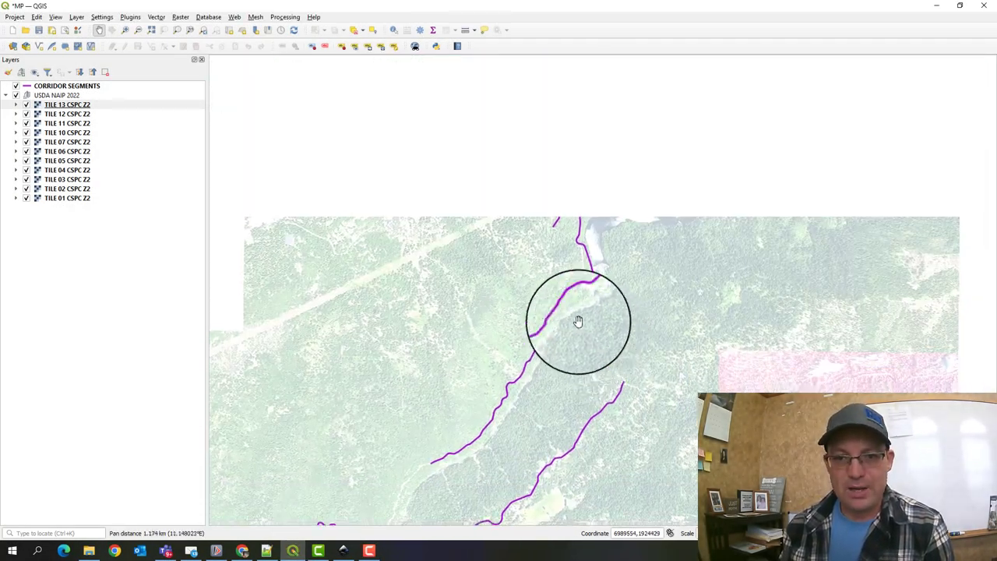
Pan and zoom out to frame both NAIP imagery blocks with all purple corridors, then open the Layer menu
scroll(550, 286, "down", 5)
scroll(550, 286, "up", 2)
left_click_drag(519, 333, 548, 349)
left_click_drag(525, 245, 518, 309)
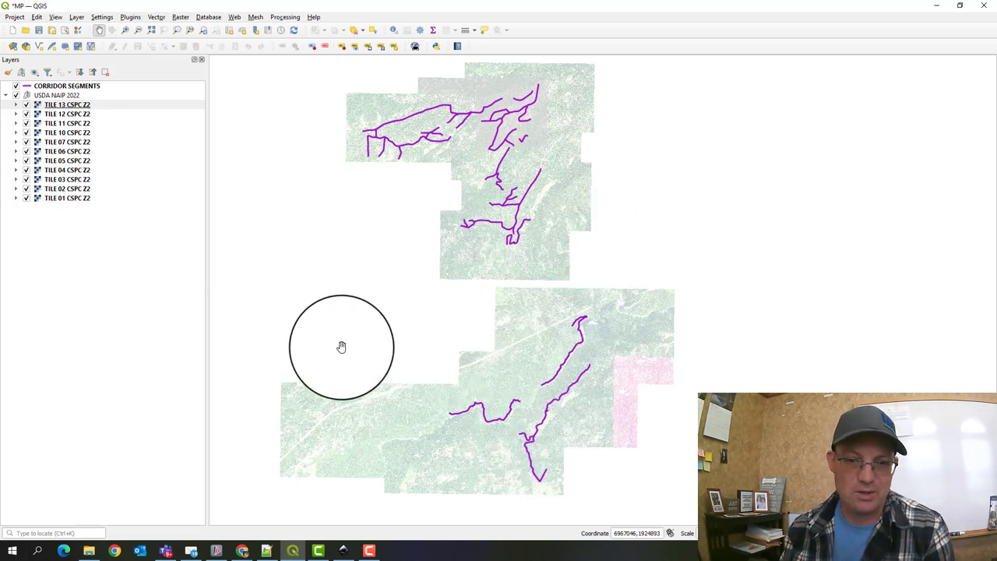
left_click_drag(336, 393, 376, 410)
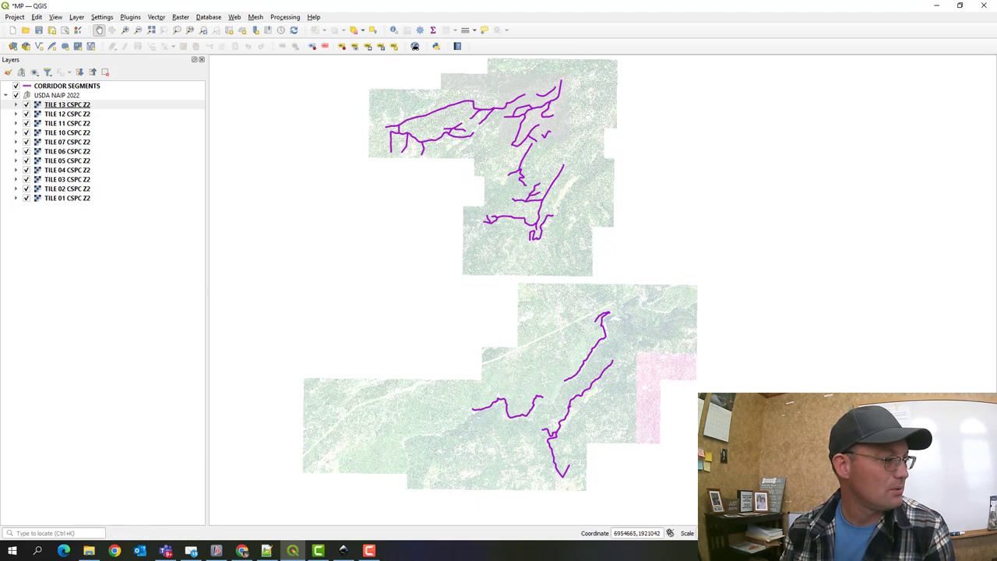
scroll(486, 257, "down", 1)
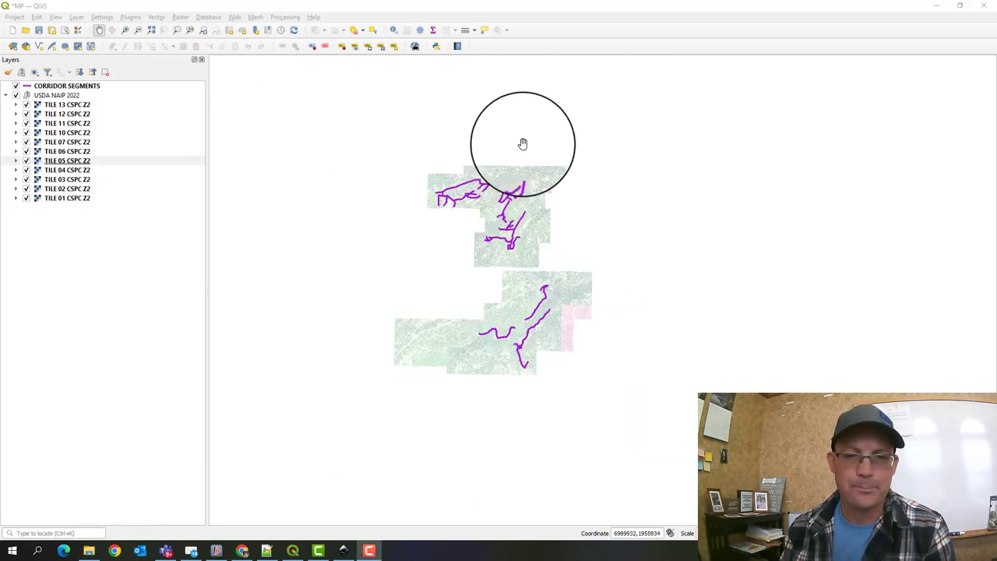
left_click_drag(676, 329, 718, 324)
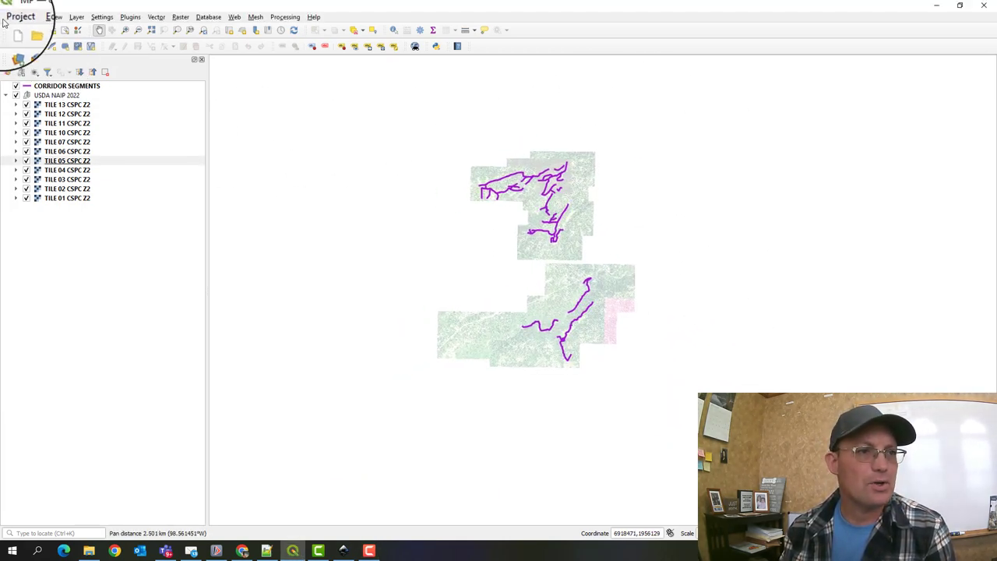
left_click(15, 17)
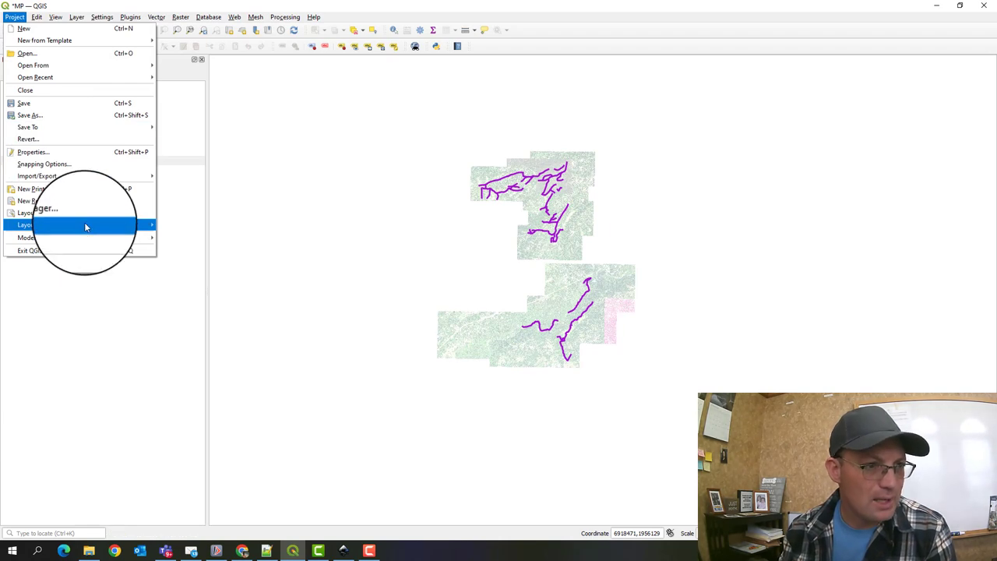
Start adding a vector layer and browse into OneDrive RH > Jobs > Active jobs
mouse_move(76, 17)
mouse_move(226, 54)
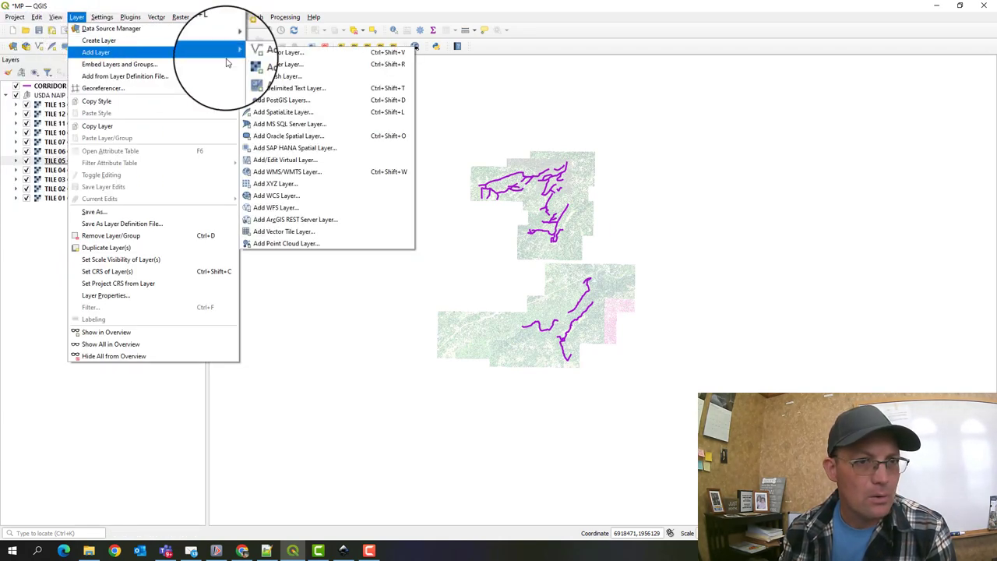
left_click(288, 52)
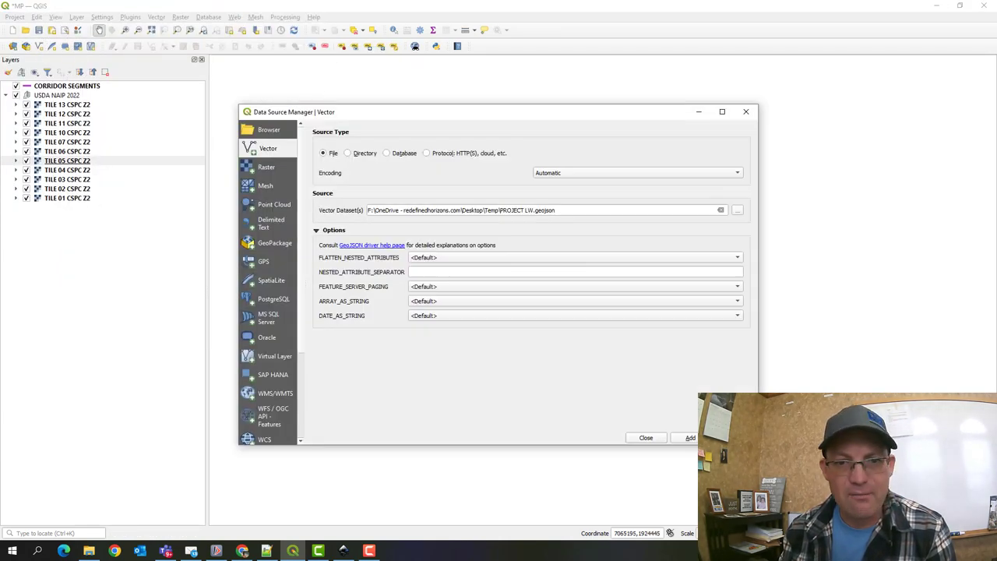
left_click(736, 211)
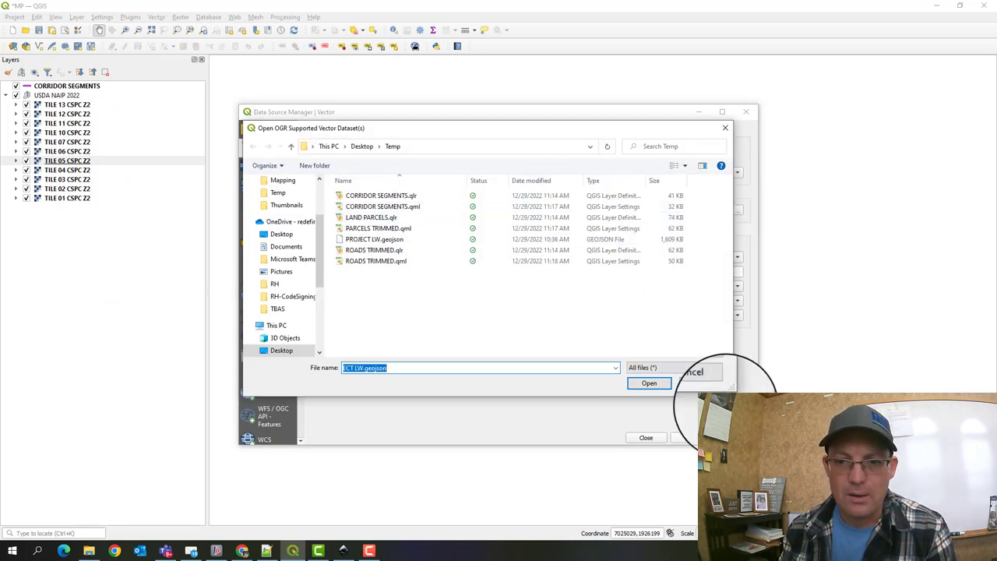
left_click(699, 382)
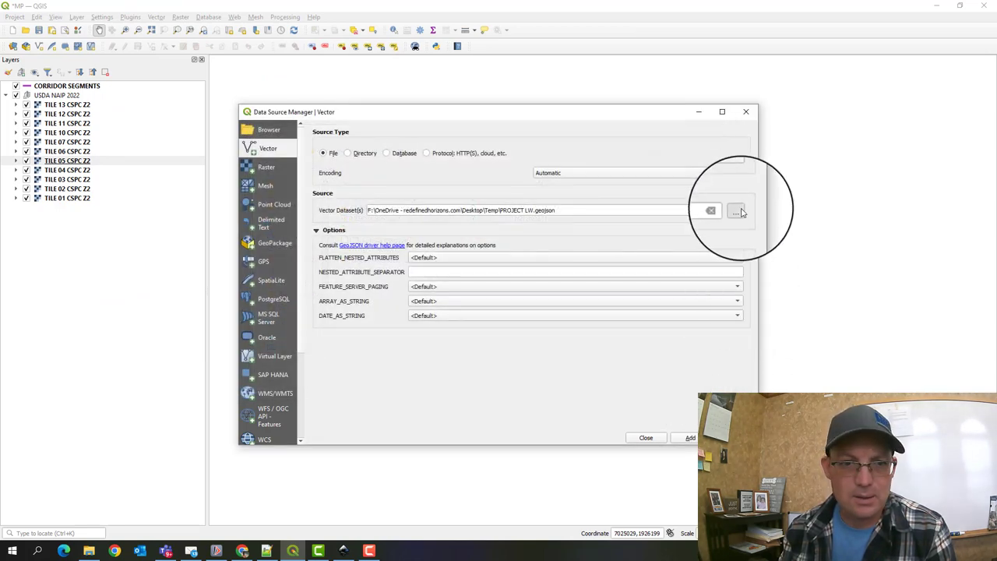
left_click(736, 211)
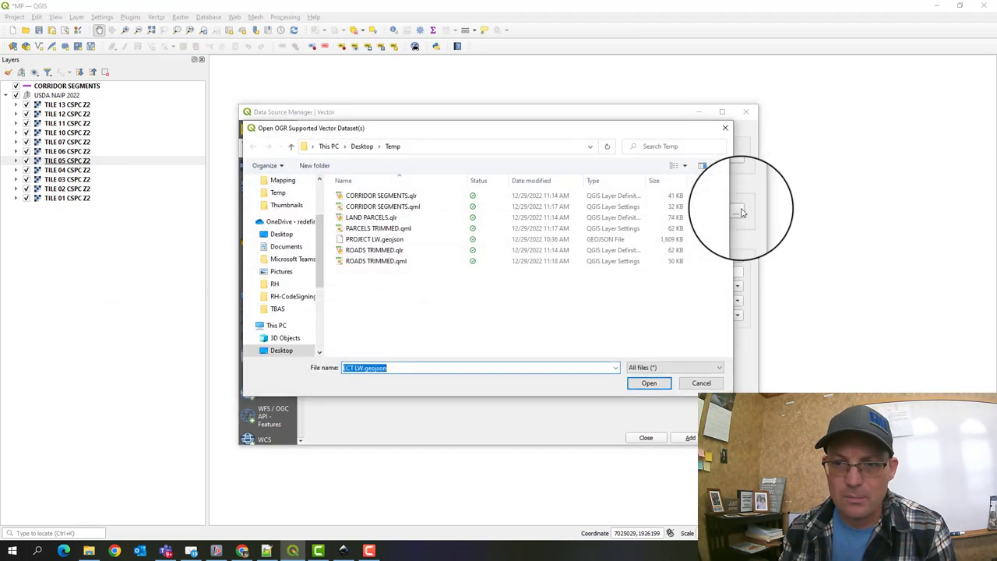
left_click(277, 283)
scroll(335, 250, "down", 2)
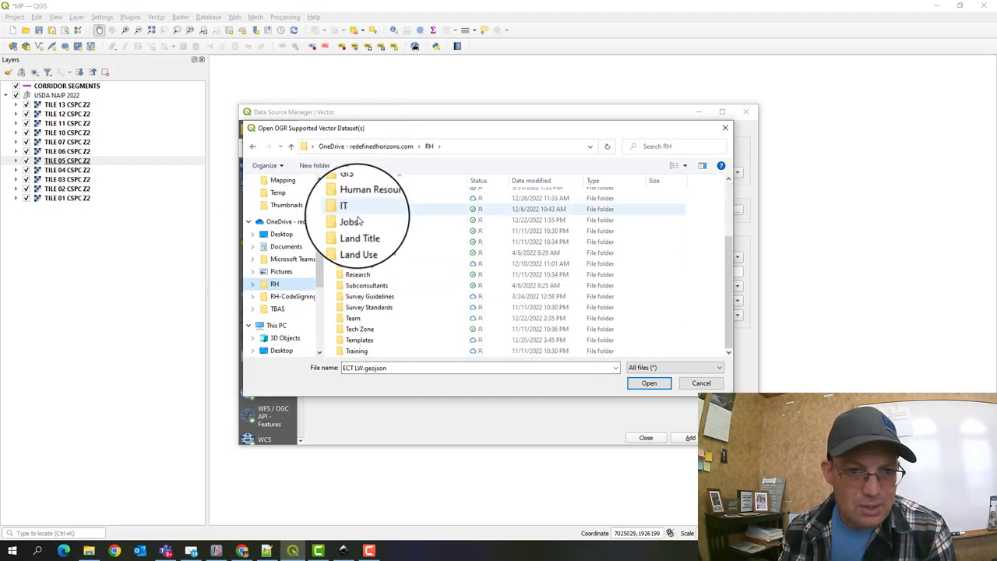
double_click(357, 221)
double_click(354, 193)
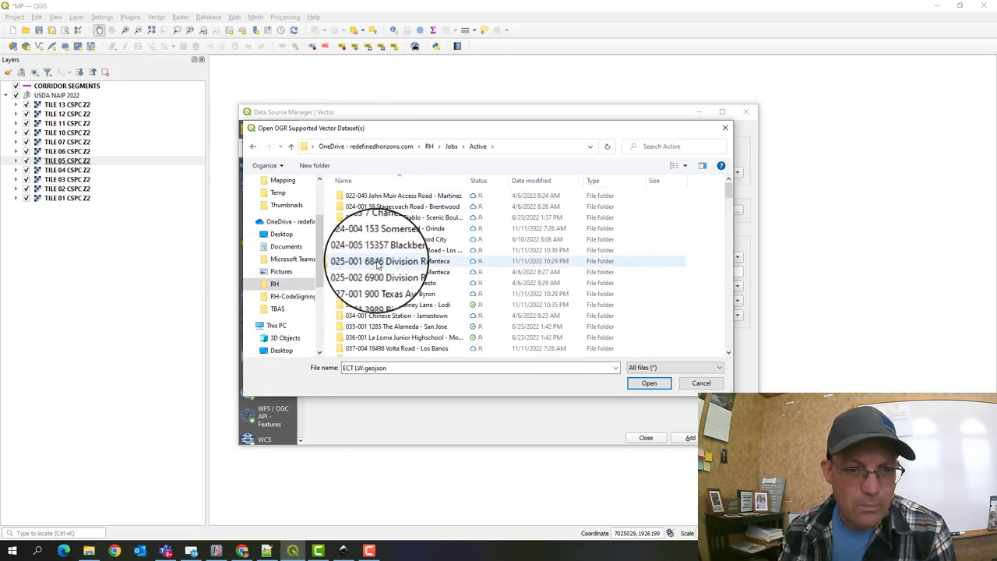
Navigate to 071-002 103 West Point > GIS > Data > Reference > Vector > Amador County Roads
scroll(378, 264, "down", 5)
left_click_drag(729, 209, 728, 341)
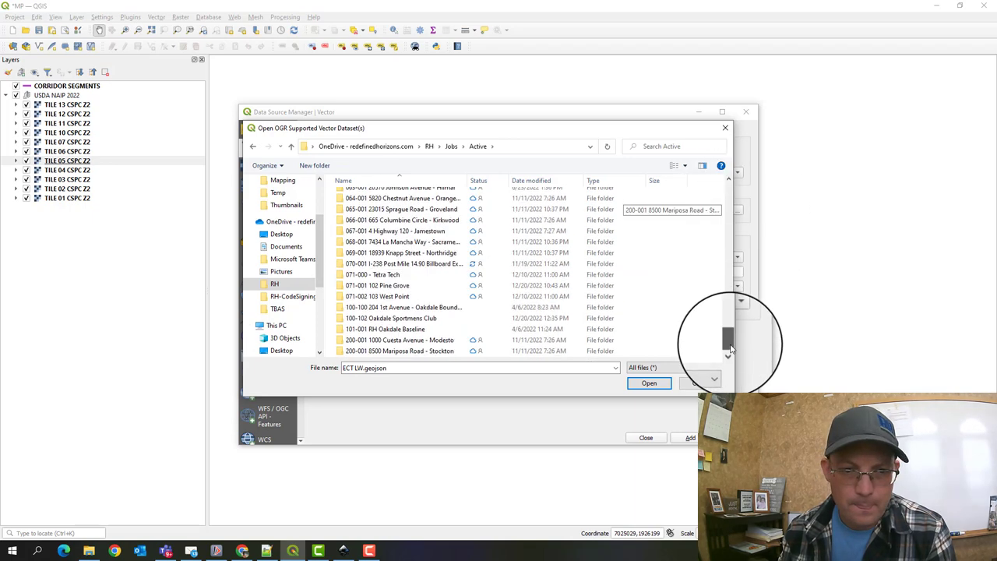
double_click(393, 302)
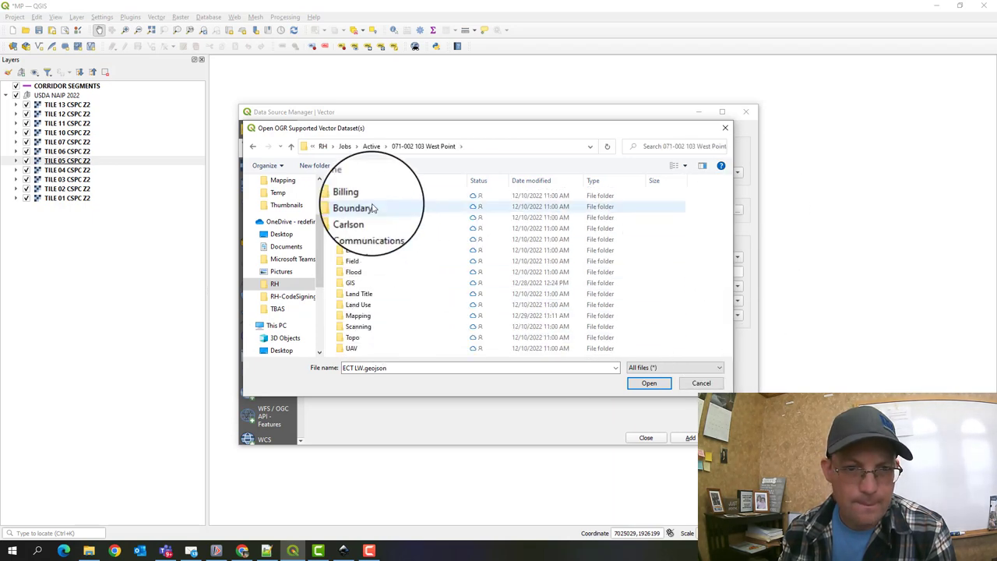
double_click(351, 281)
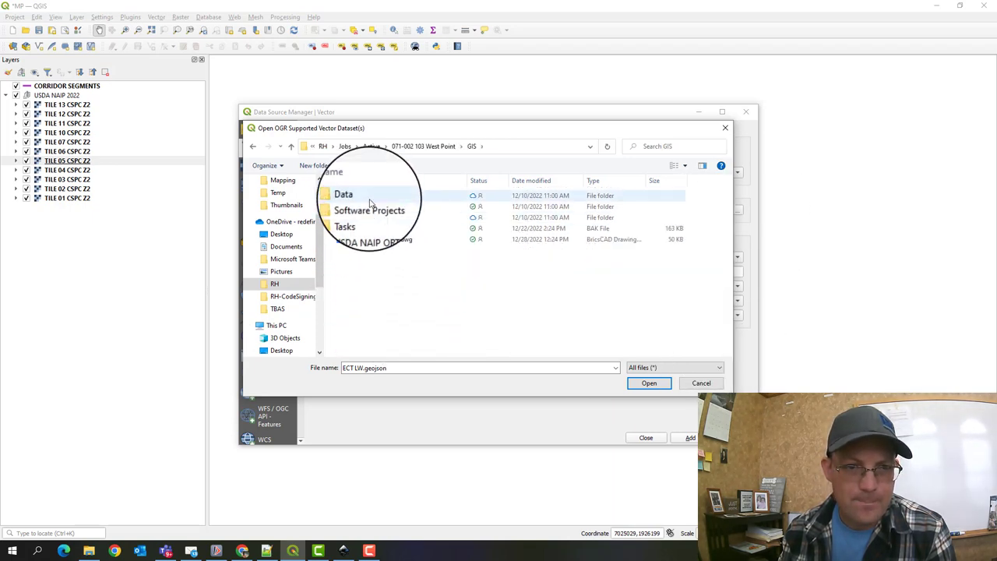
double_click(366, 196)
double_click(368, 205)
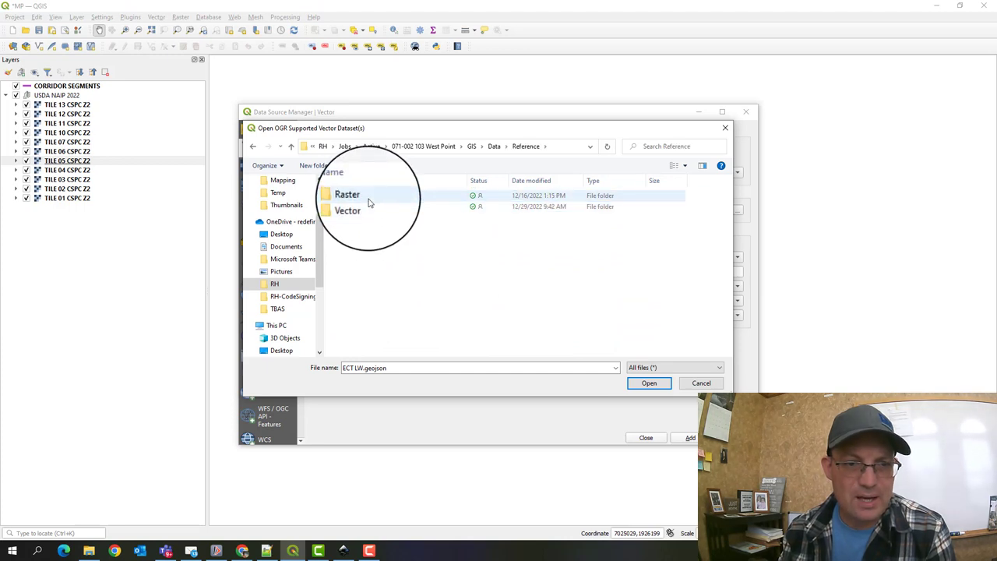
double_click(367, 207)
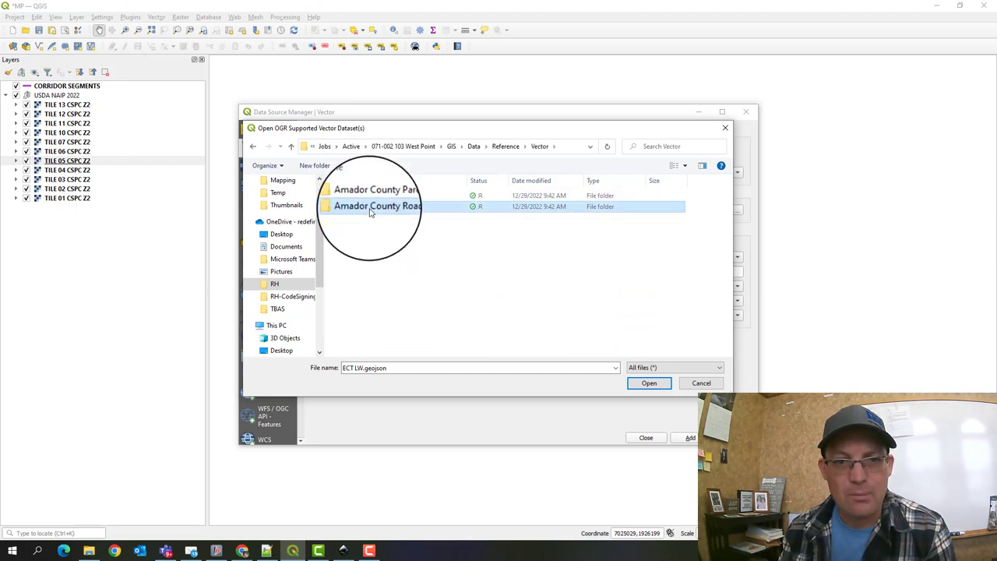
double_click(360, 209)
Select ROADS.shp and add it to the project as a new layer
left_click(360, 325)
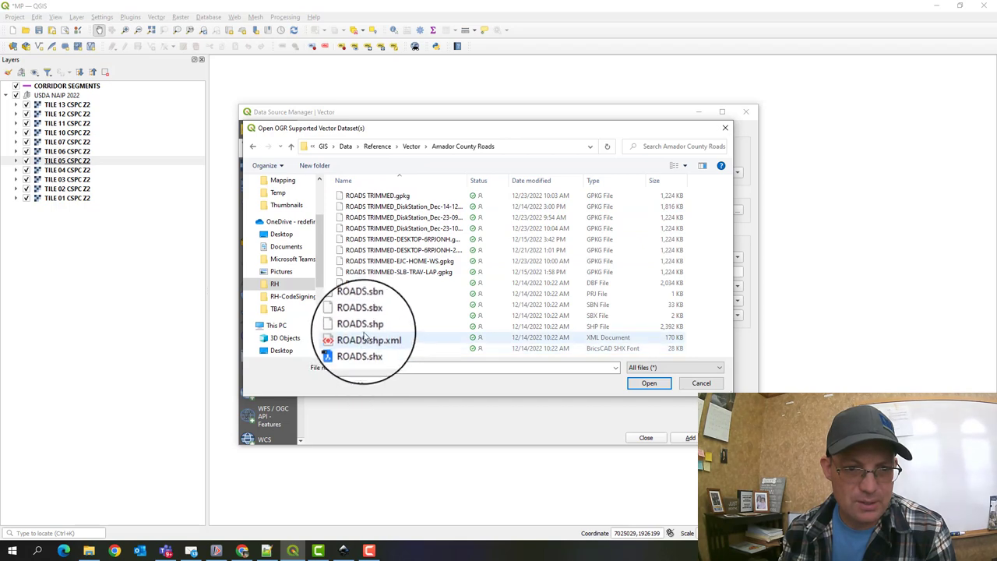
left_click(649, 382)
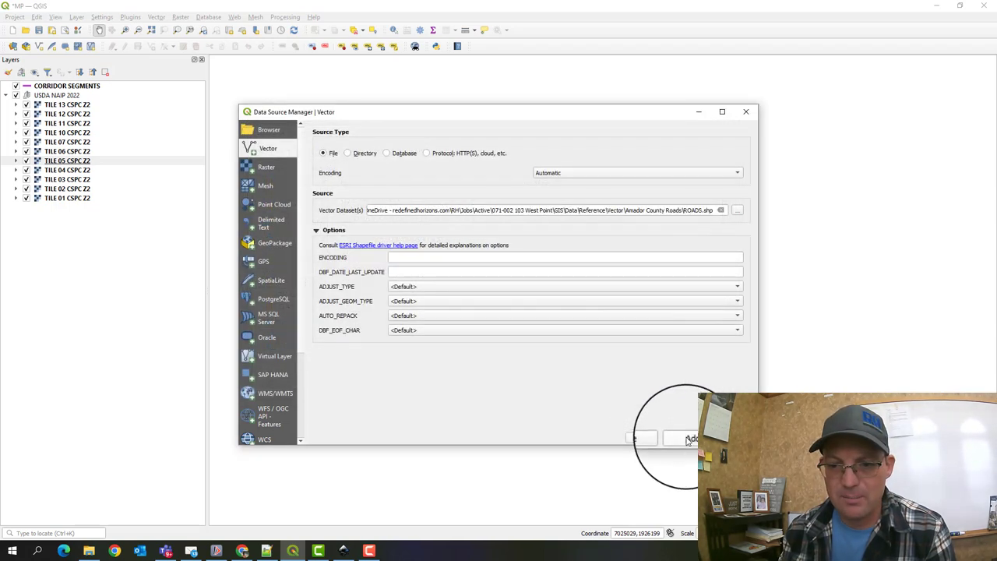
left_click(691, 446)
left_click(634, 446)
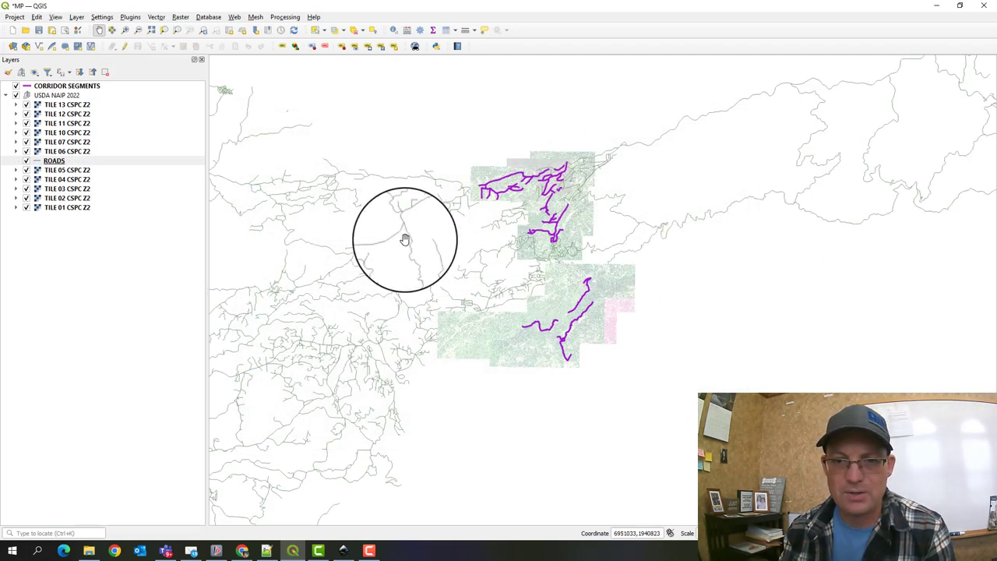
scroll(546, 356, "up", 5)
scroll(539, 345, "down", 3)
scroll(545, 350, "up", 1)
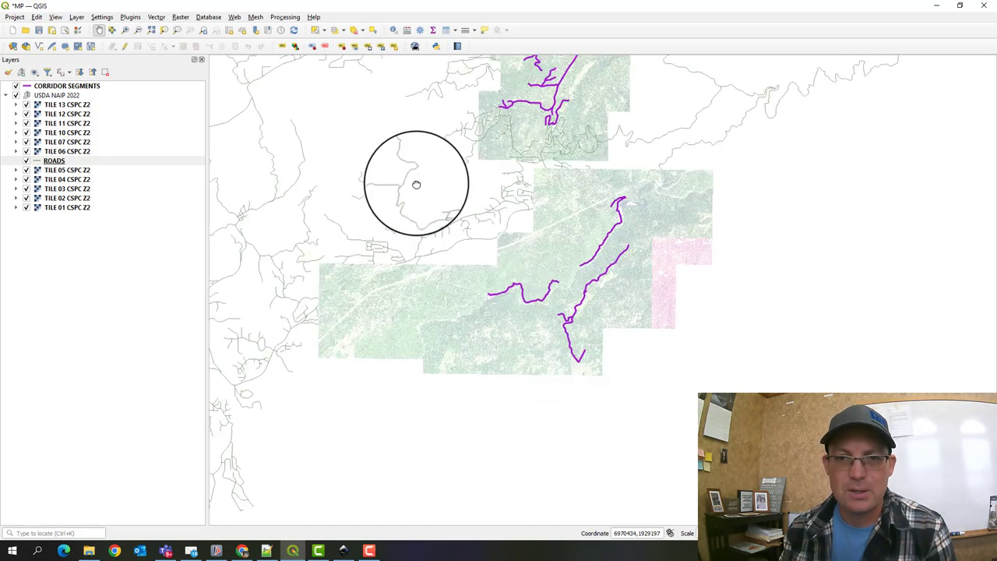
left_click_drag(415, 183, 795, 288)
scroll(646, 372, "down", 3)
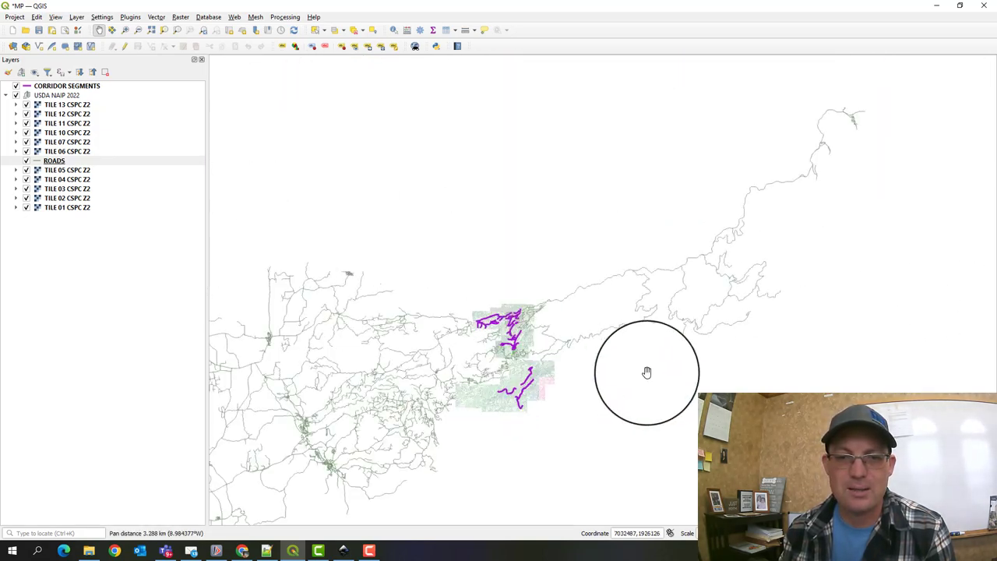
scroll(467, 379, "up", 1)
left_click_drag(467, 378, 686, 317)
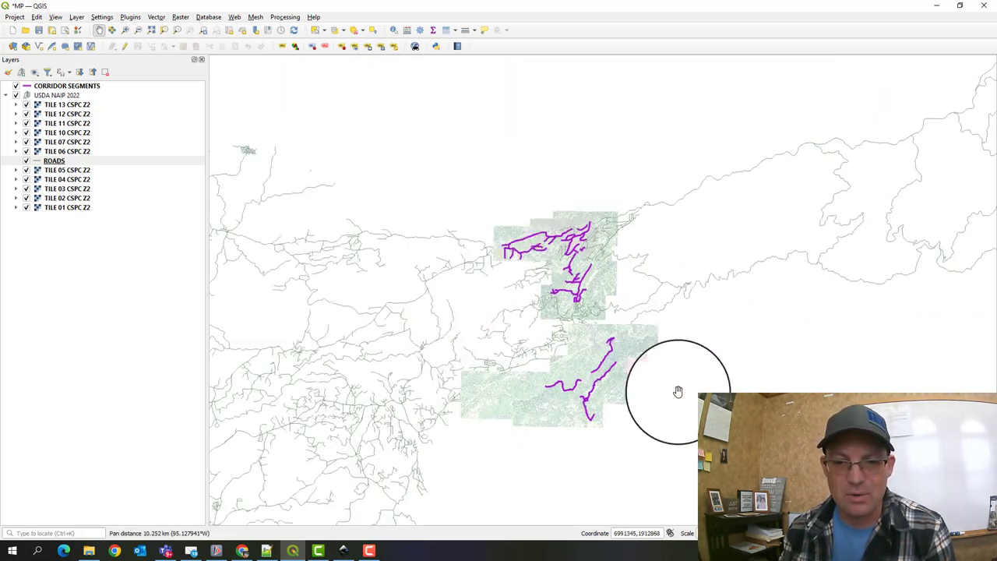
scroll(700, 206, "down", 1)
left_click_drag(749, 272, 605, 272)
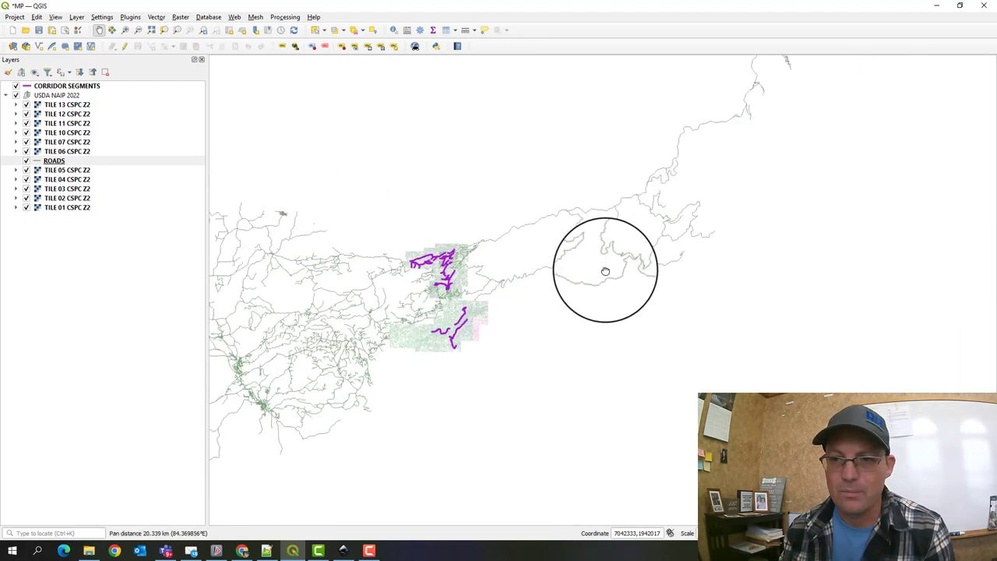
scroll(301, 290, "up", 3)
left_click_drag(772, 338, 509, 349)
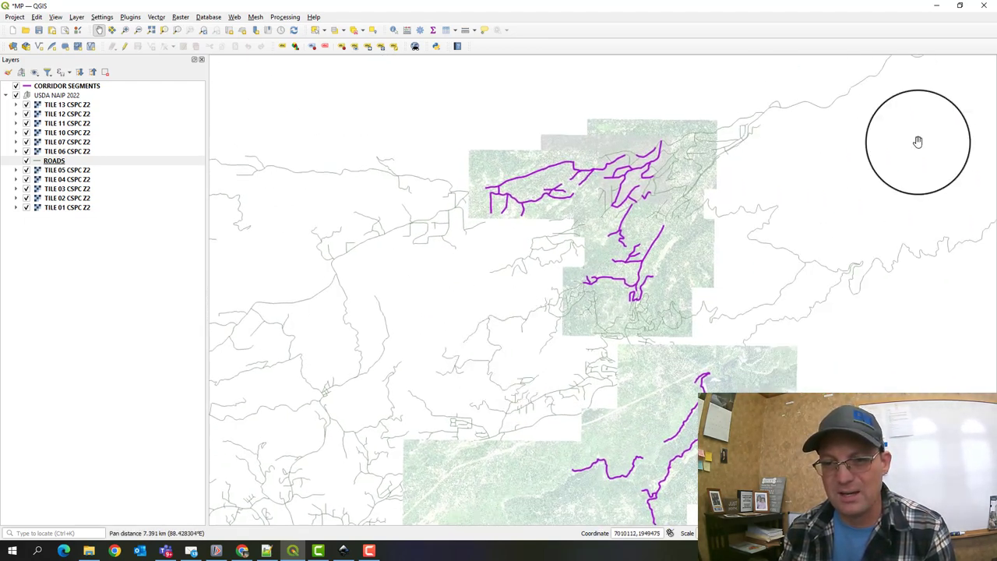
scroll(512, 278, "down", 1)
left_click_drag(468, 282, 456, 289)
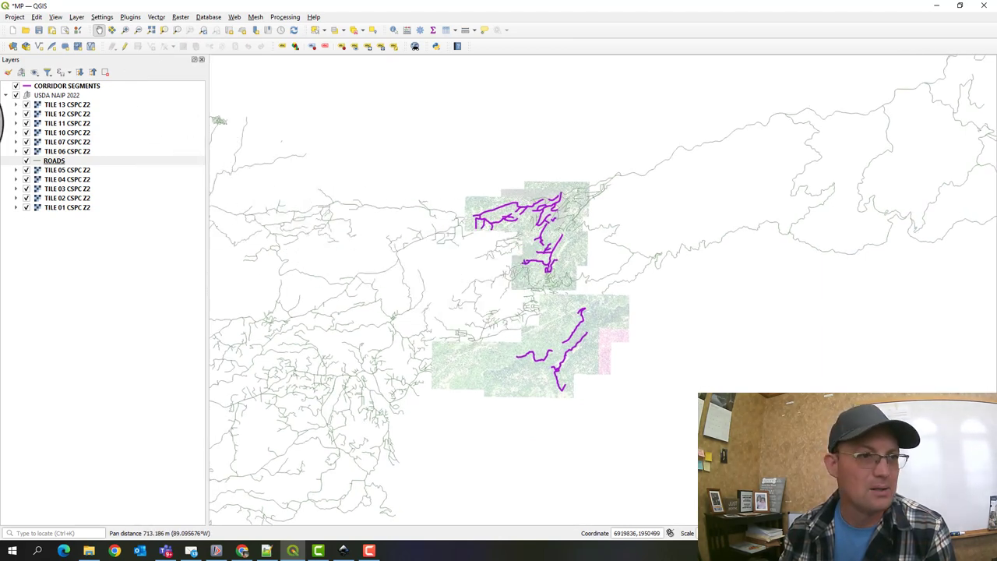
Turn on editing for ROADS and delete the 2703 selected western road features
right_click(53, 160)
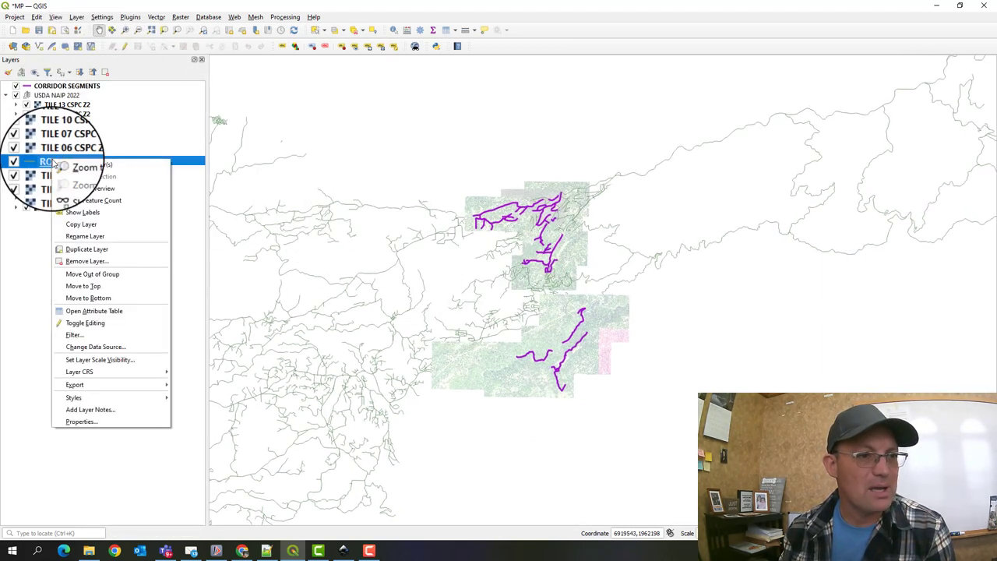
left_click(123, 331)
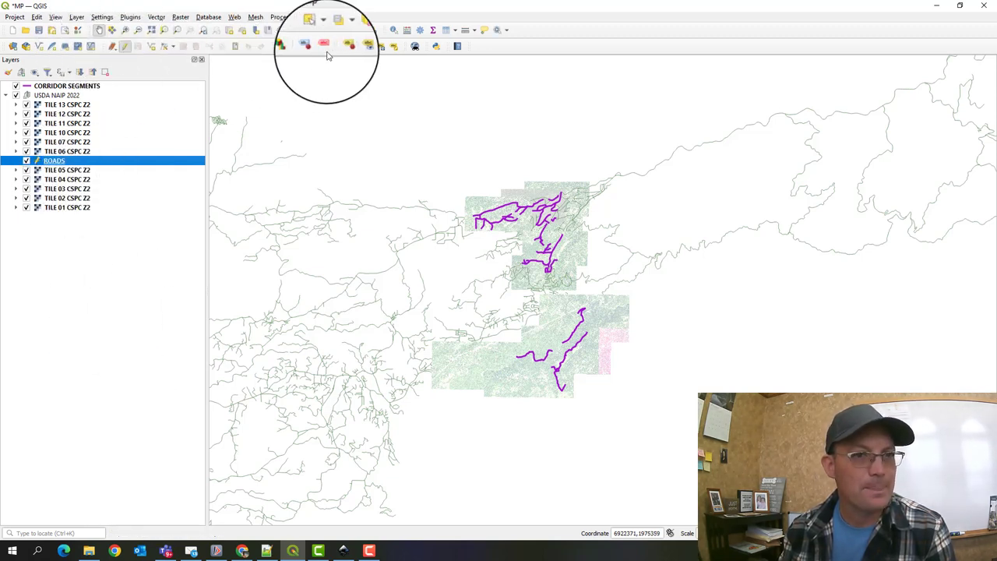
scroll(383, 102, "down", 3)
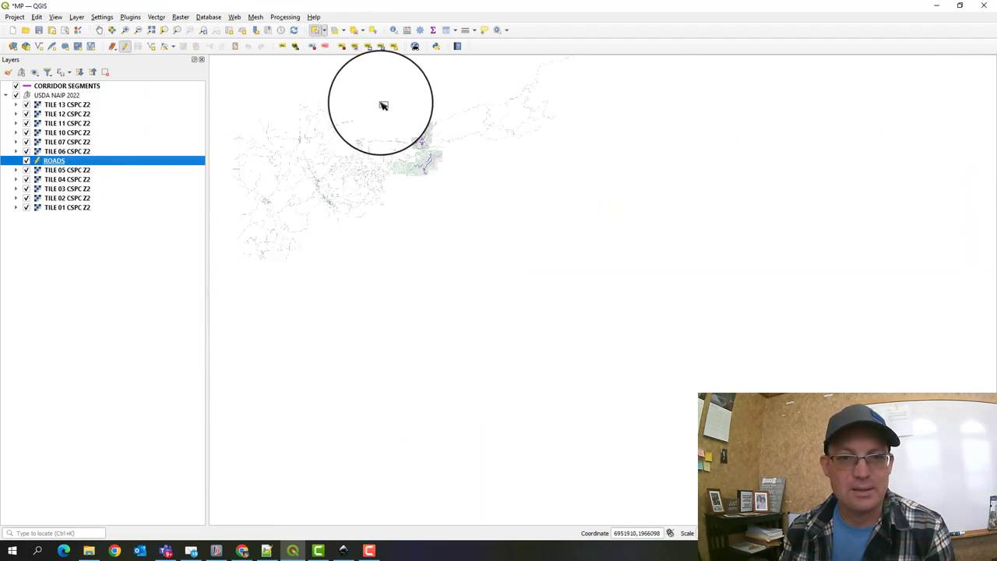
scroll(423, 182, "up", 2)
left_click_drag(397, 116, 316, 357)
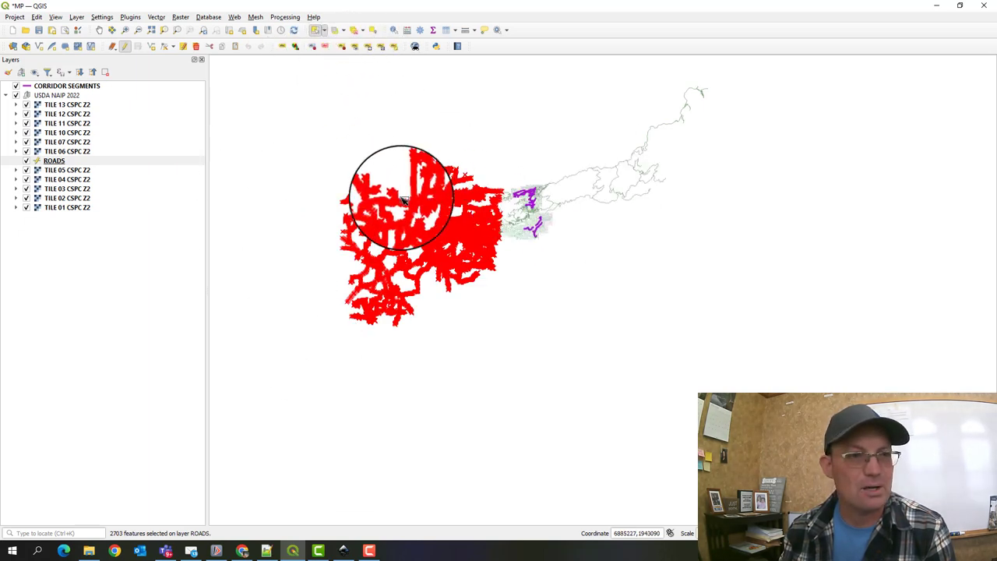
left_click(196, 47)
left_click(536, 290)
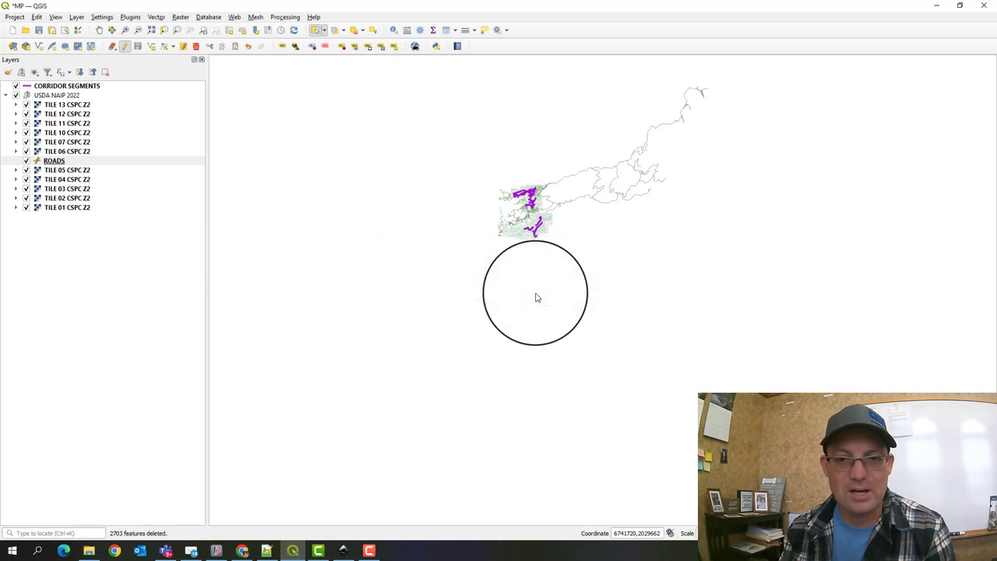
Box-select the roads east of the tiles and delete those 127 features
left_click(316, 31)
left_click_drag(543, 68, 741, 215)
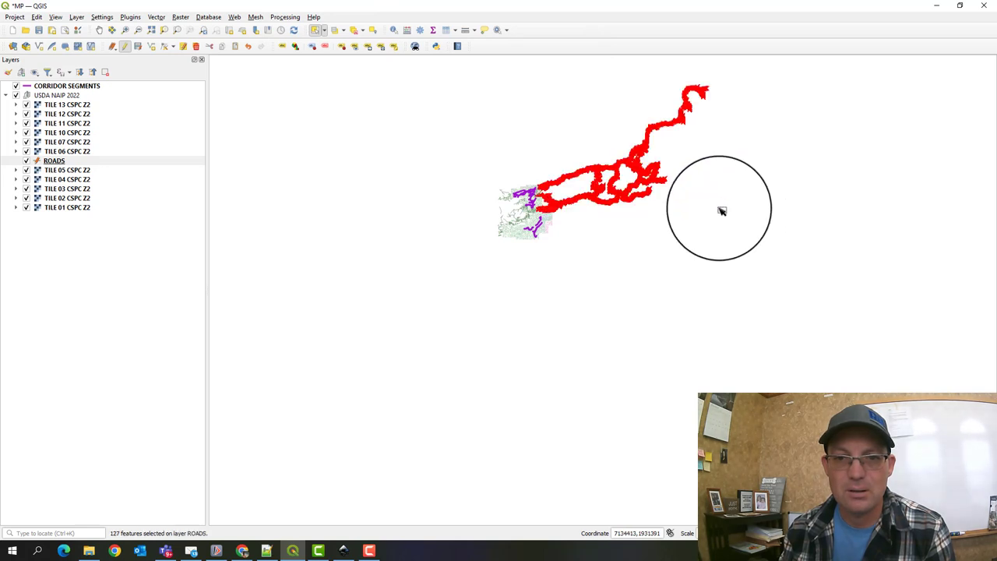
left_click(197, 47)
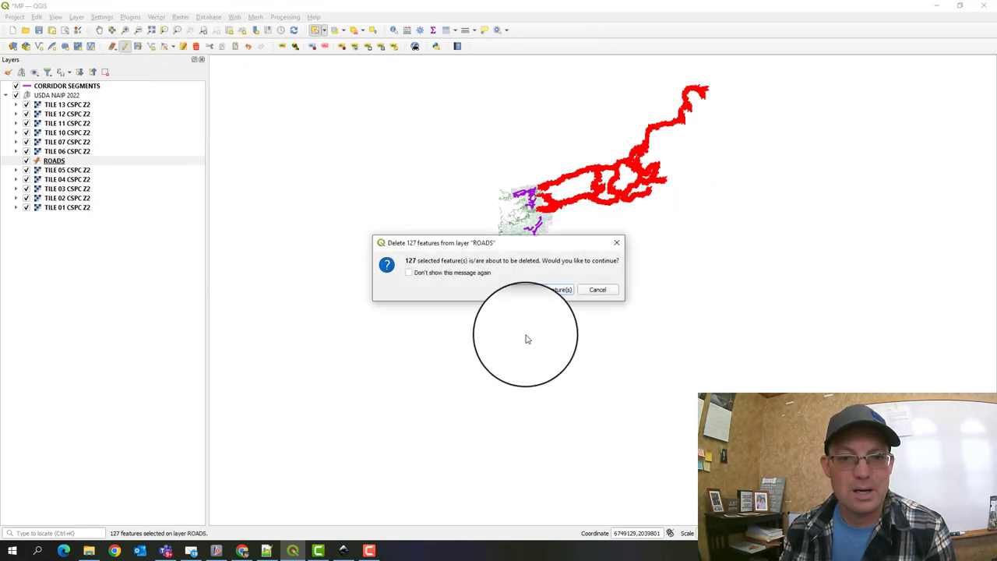
left_click(554, 294)
scroll(556, 234, "up", 3)
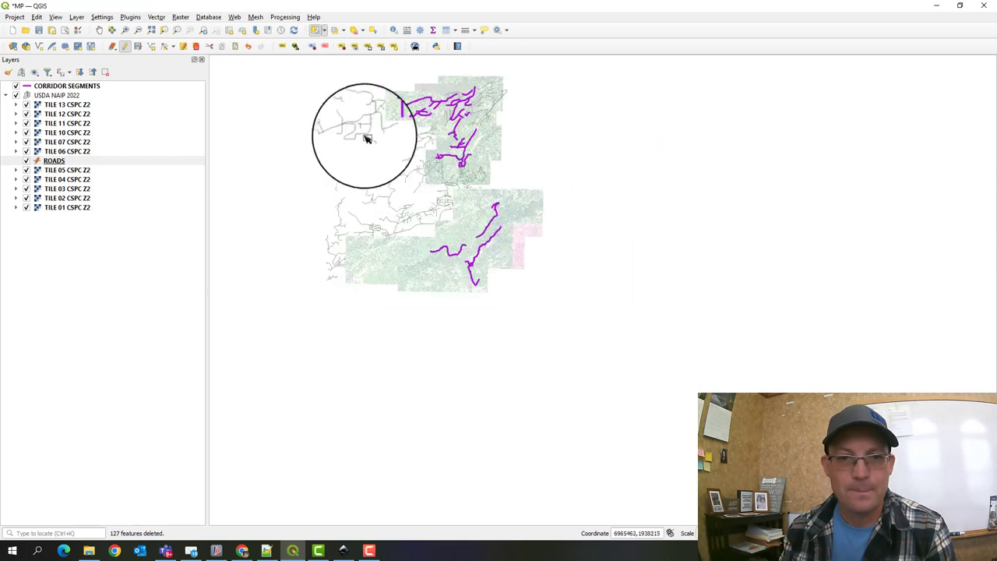
scroll(365, 134, "up", 2)
Save the ROADS layer edits and turn editing off
right_click(54, 160)
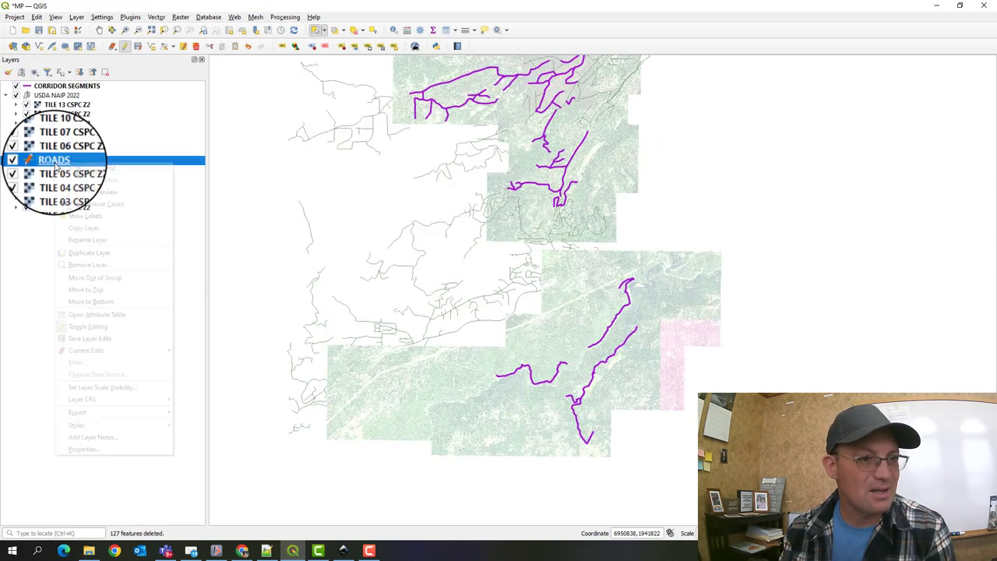
left_click(129, 340)
right_click(68, 161)
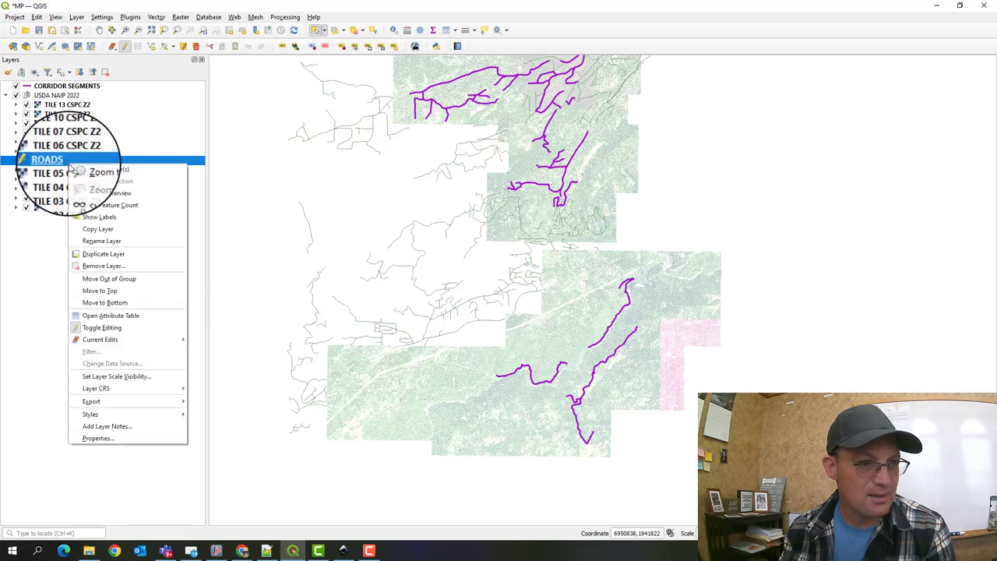
left_click(109, 327)
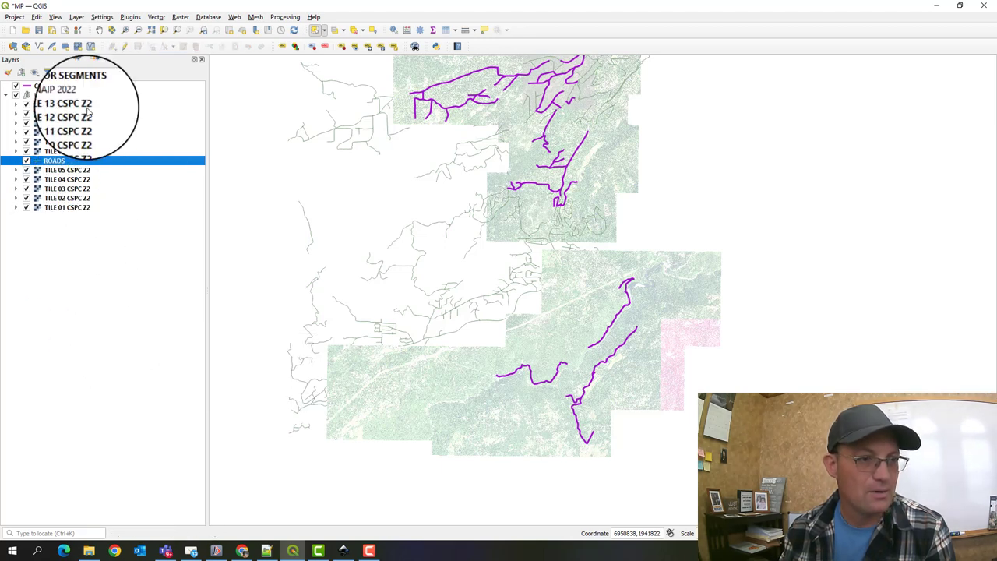
right_click(57, 160)
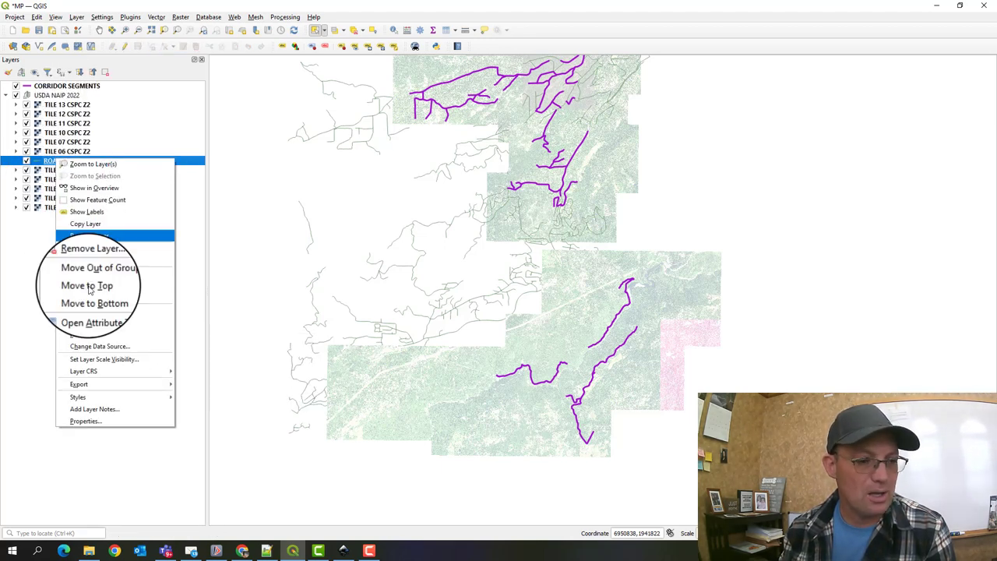
Load ROADS TRIMMED.qml onto the ROADS layer for 4-pixel orange lines and close properties
left_click(113, 424)
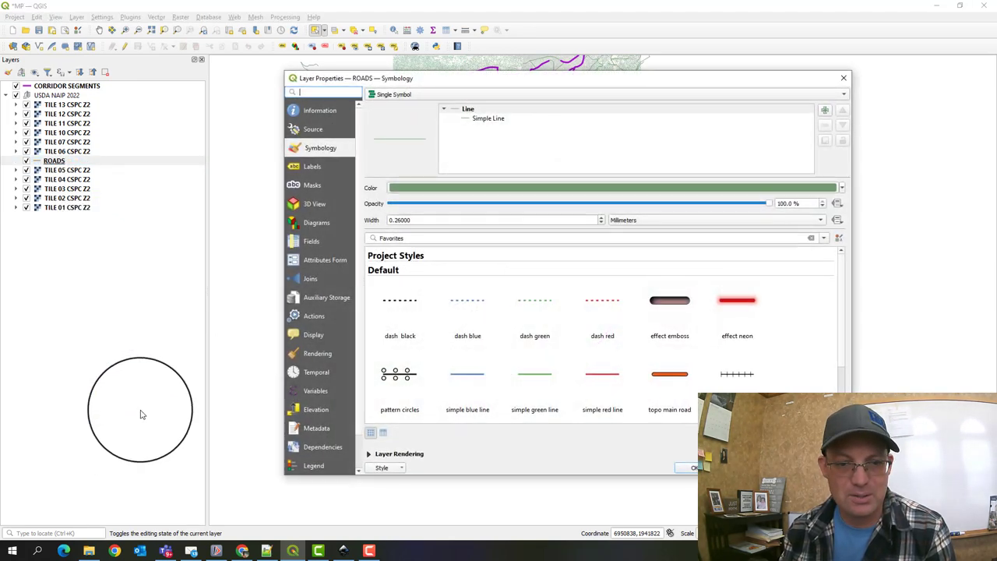
left_click(400, 469)
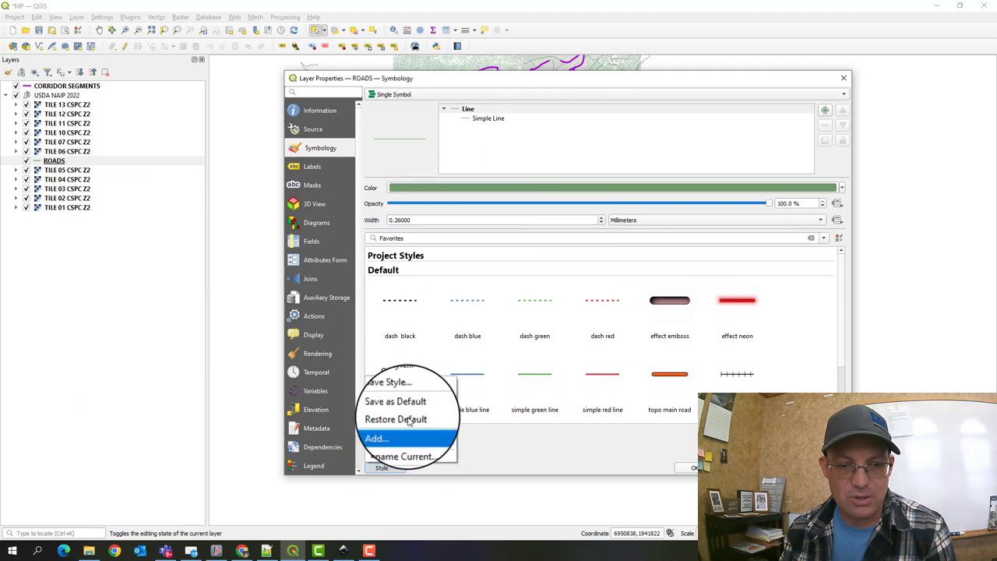
left_click(382, 382)
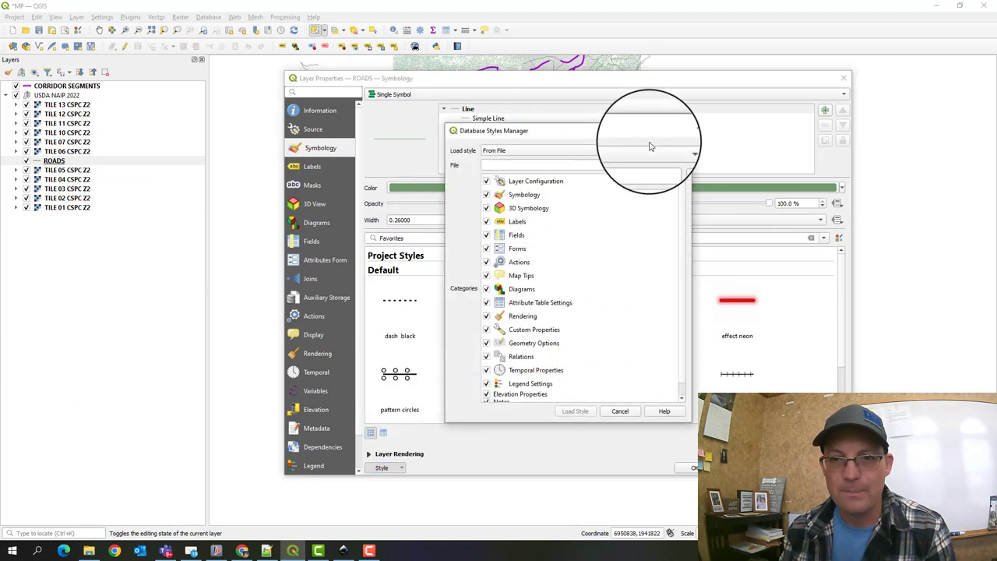
left_click(680, 165)
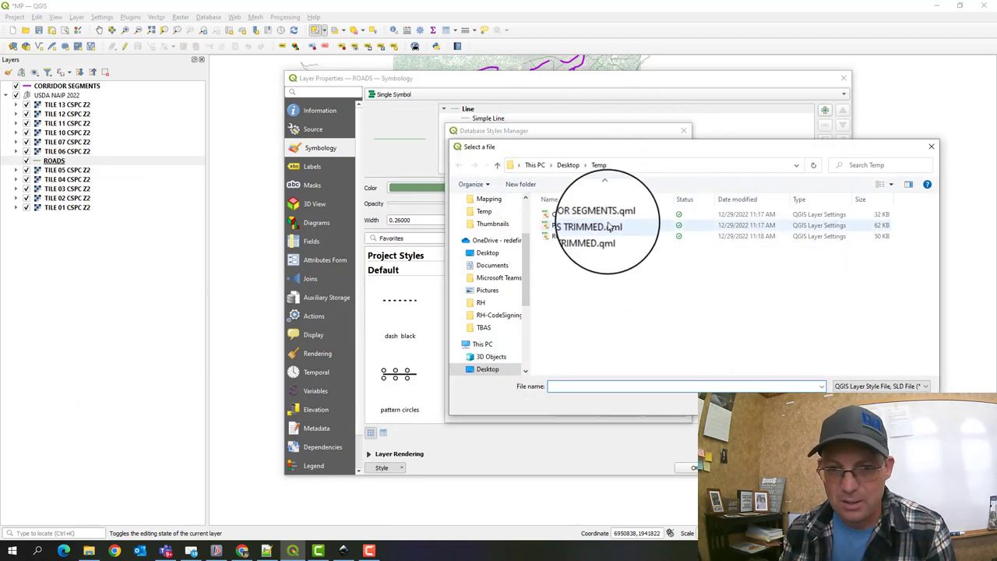
left_click(606, 236)
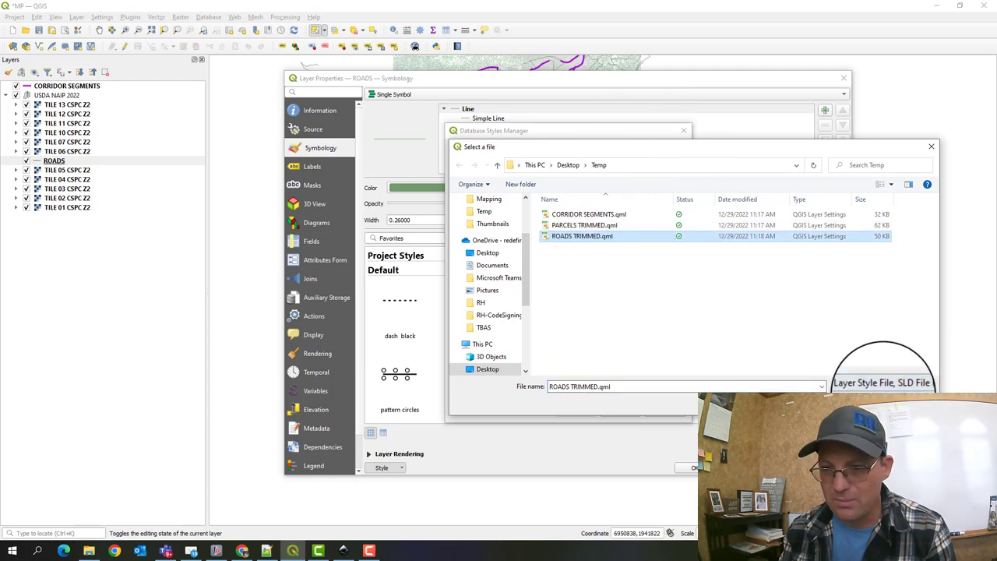
key("Return")
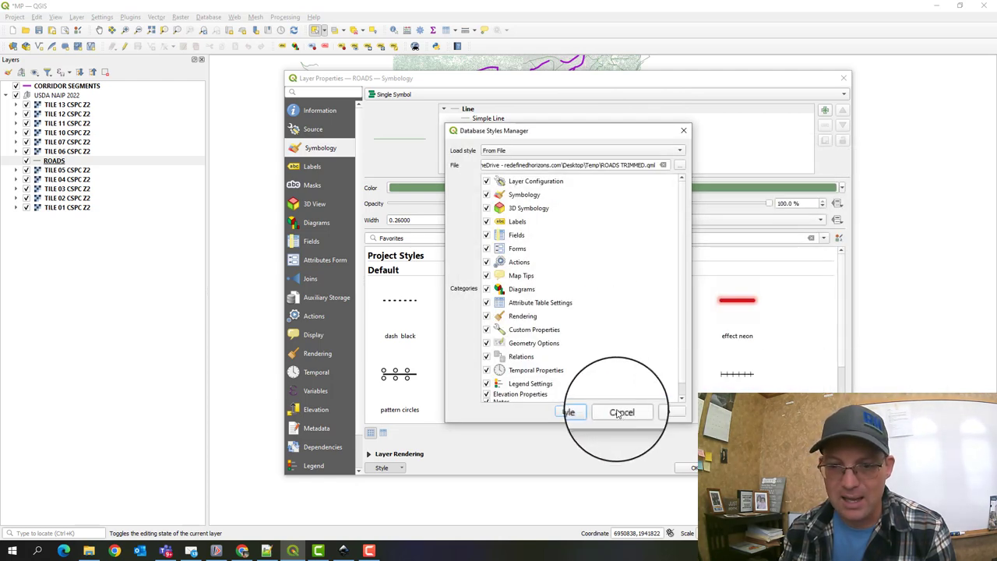
left_click(576, 412)
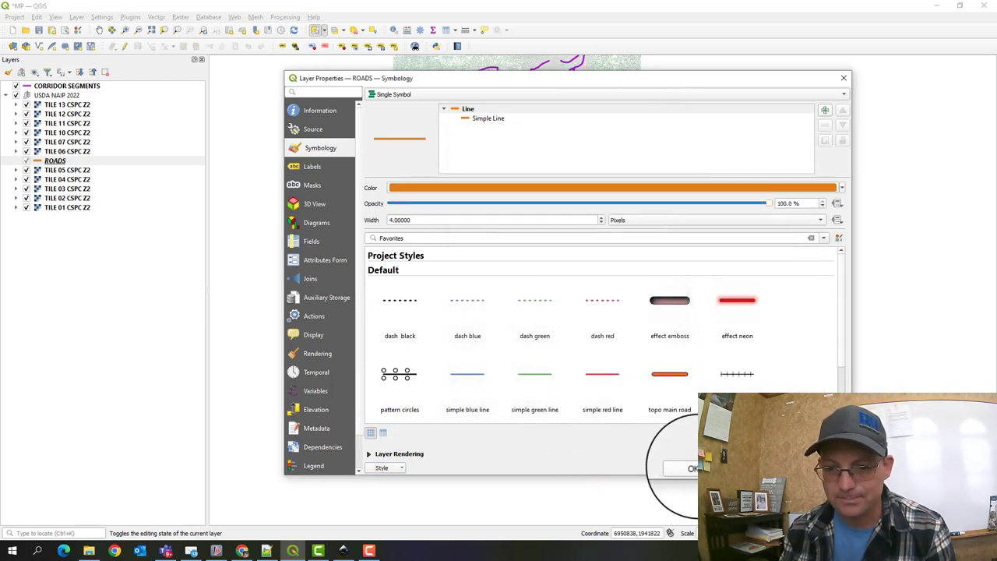
left_click(687, 468)
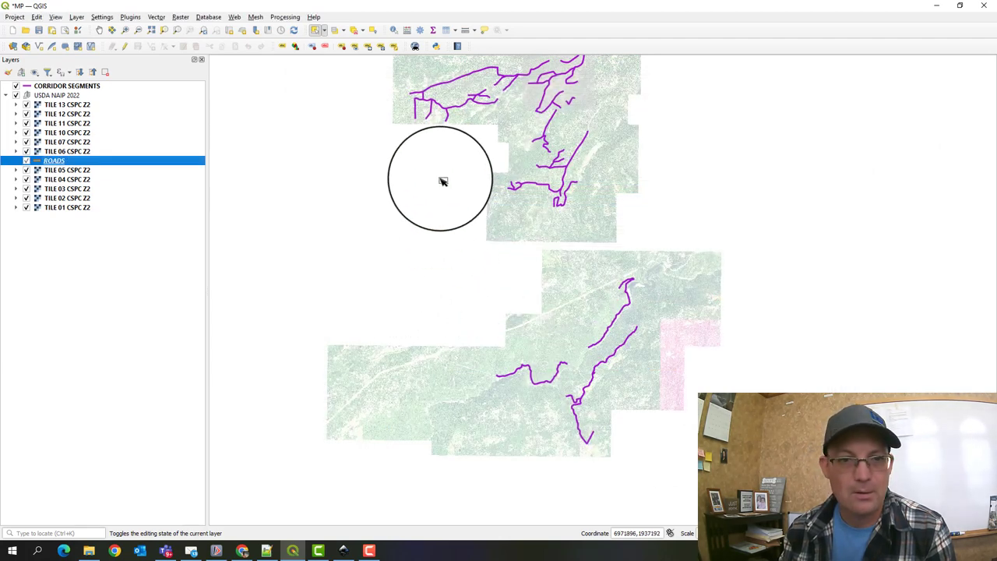
Toggle the ROADS layer's visibility and zoom in on the imagery
scroll(441, 182, "down", 1)
left_click_drag(427, 182, 431, 214)
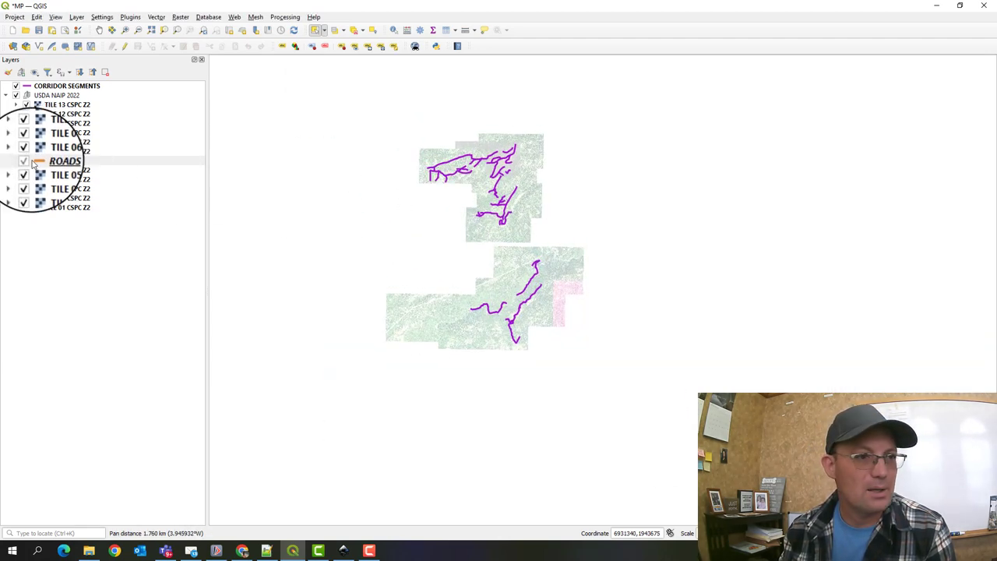
left_click(27, 162)
right_click(62, 161)
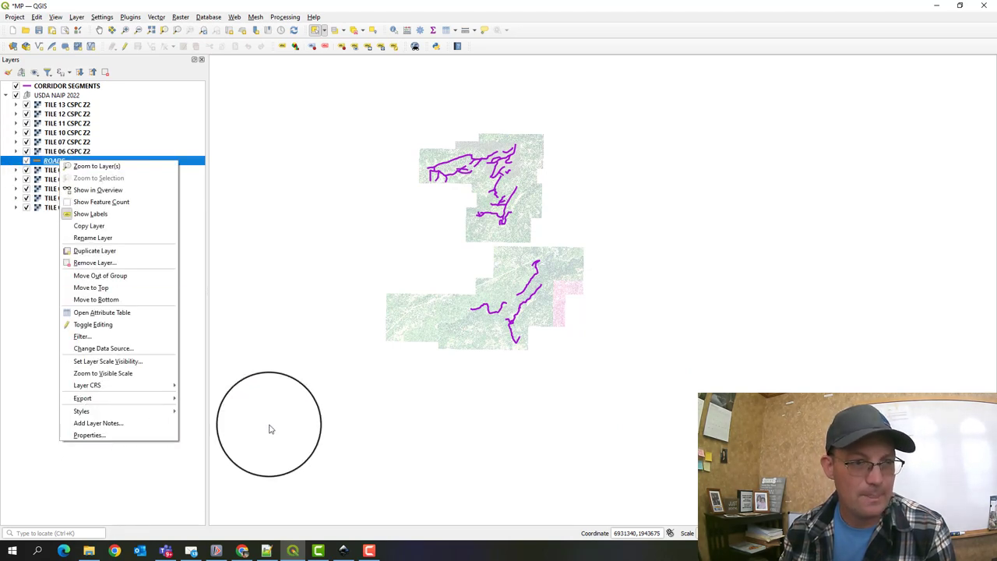
left_click(269, 428)
scroll(464, 172, "up", 2)
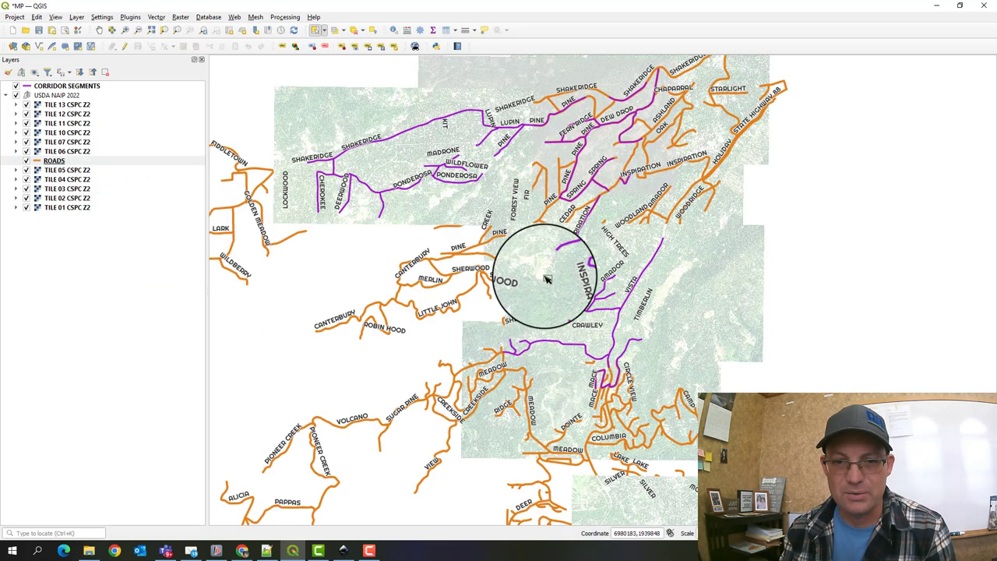
scroll(548, 279, "up", 2)
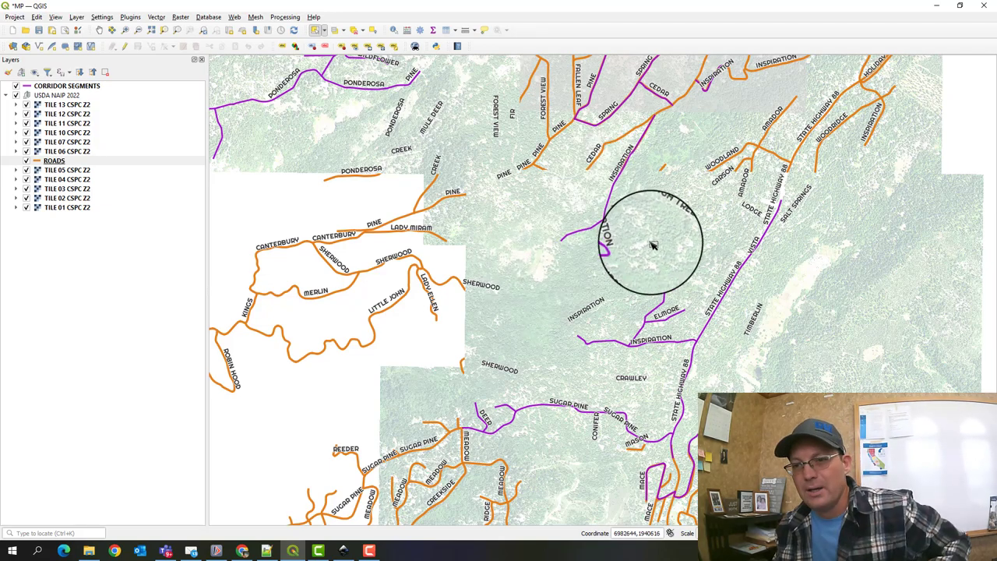
scroll(506, 179, "up", 4)
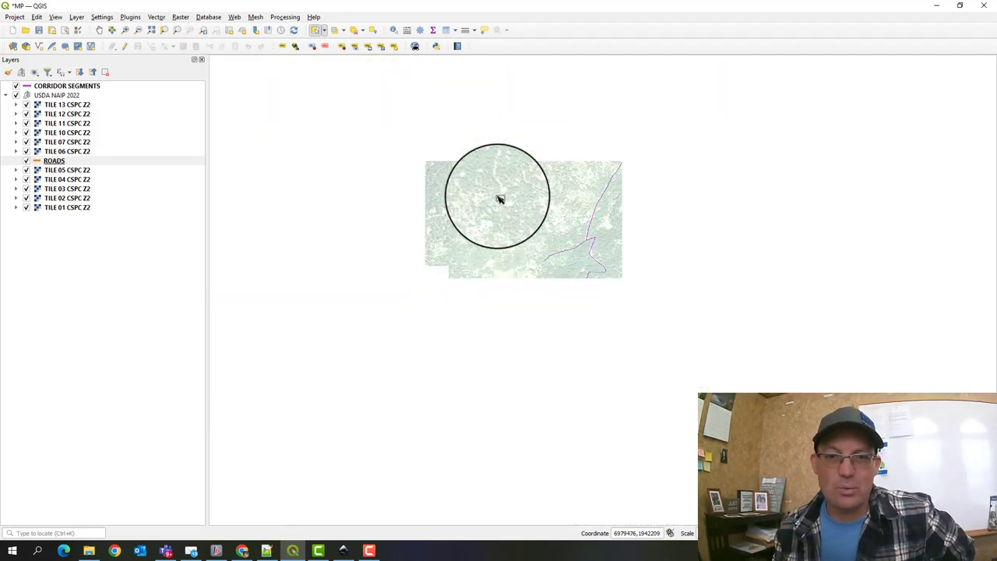
Select the LADY MIRAM road, then clear the selection
left_click(416, 257)
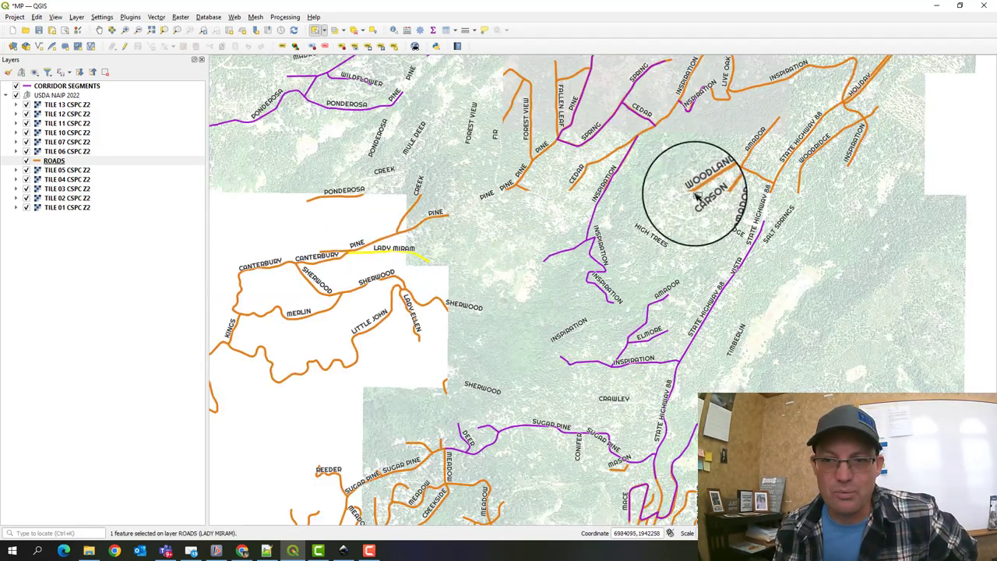
left_click(823, 211)
scroll(830, 179, "up", 5)
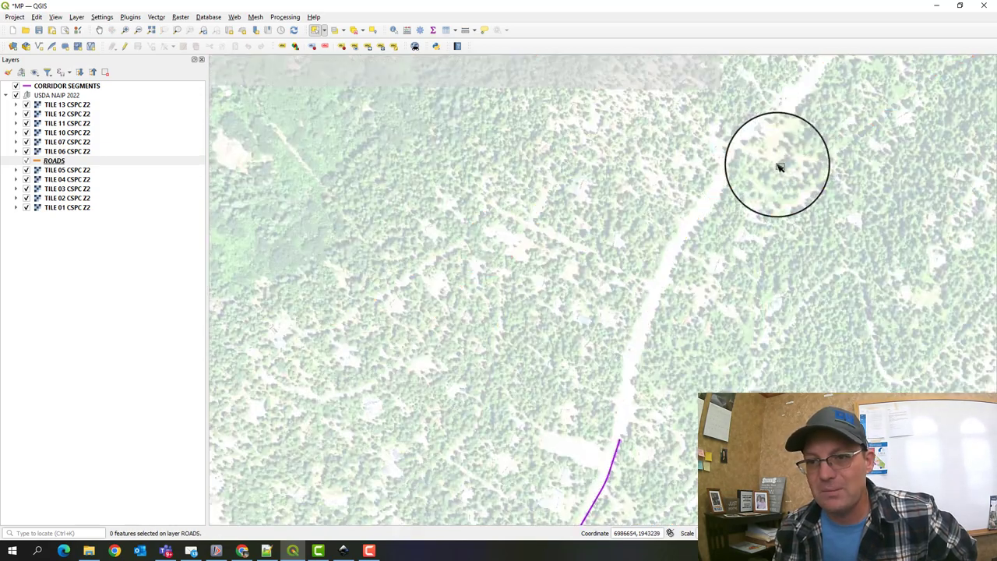
scroll(779, 167, "down", 5)
scroll(489, 312, "up", 2)
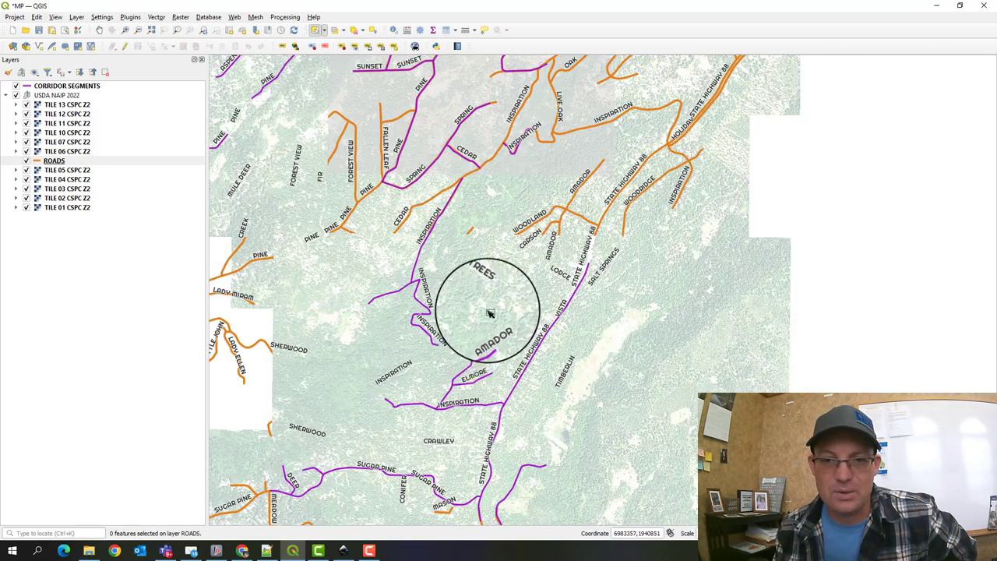
Box-select the 13 road features around Amador and Woodland and zoom to inspect them
left_click_drag(676, 226, 474, 356)
scroll(478, 295, "up", 1)
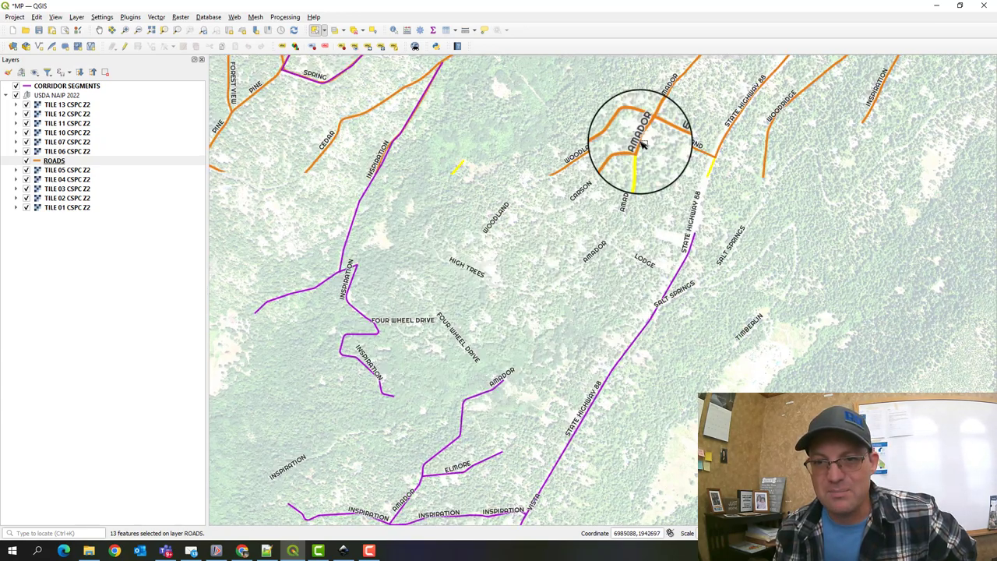
scroll(605, 223, "down", 3)
scroll(534, 256, "up", 4)
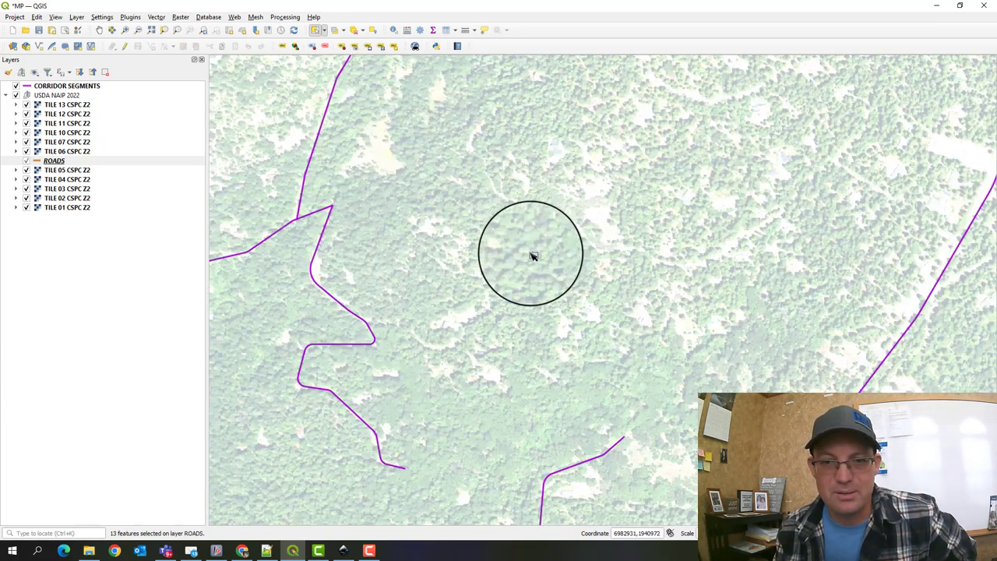
scroll(561, 237, "down", 4)
scroll(483, 265, "down", 1)
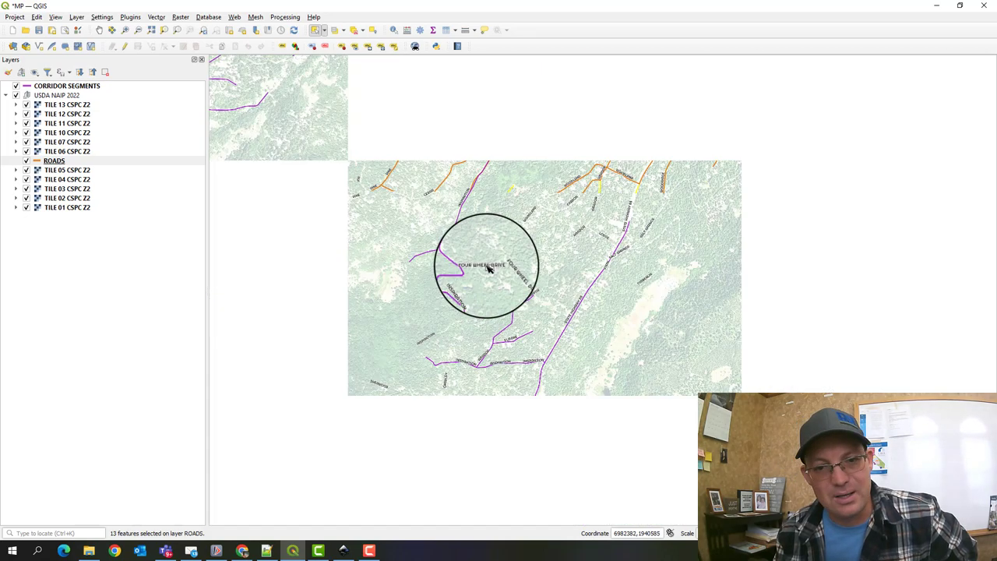
scroll(503, 285, "down", 3)
scroll(525, 390, "up", 2)
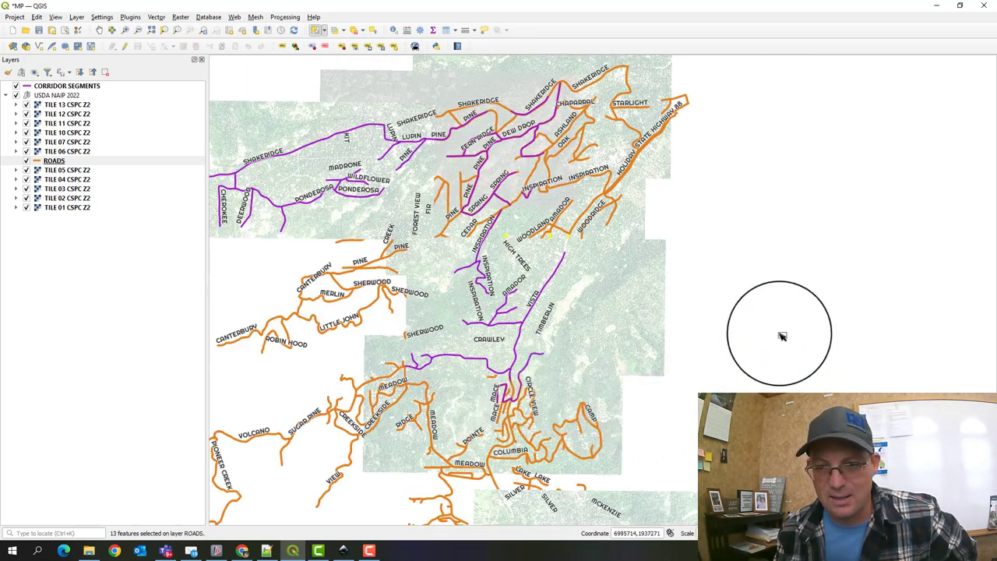
scroll(810, 288, "down", 2)
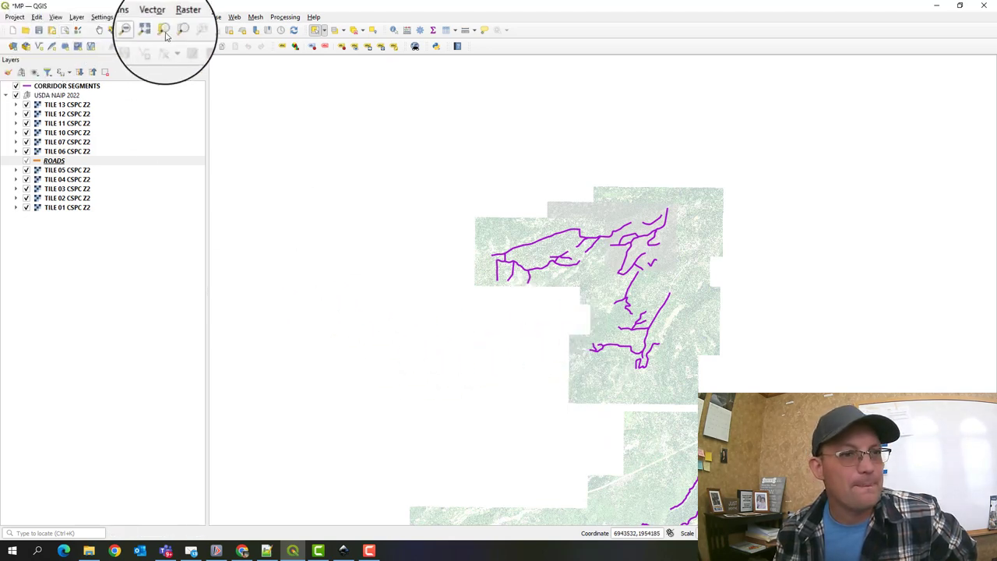
Pan and zoom to centre the purple corridor and the southern tile group
left_click(100, 31)
left_click_drag(400, 257, 381, 148)
left_click_drag(496, 413, 496, 369)
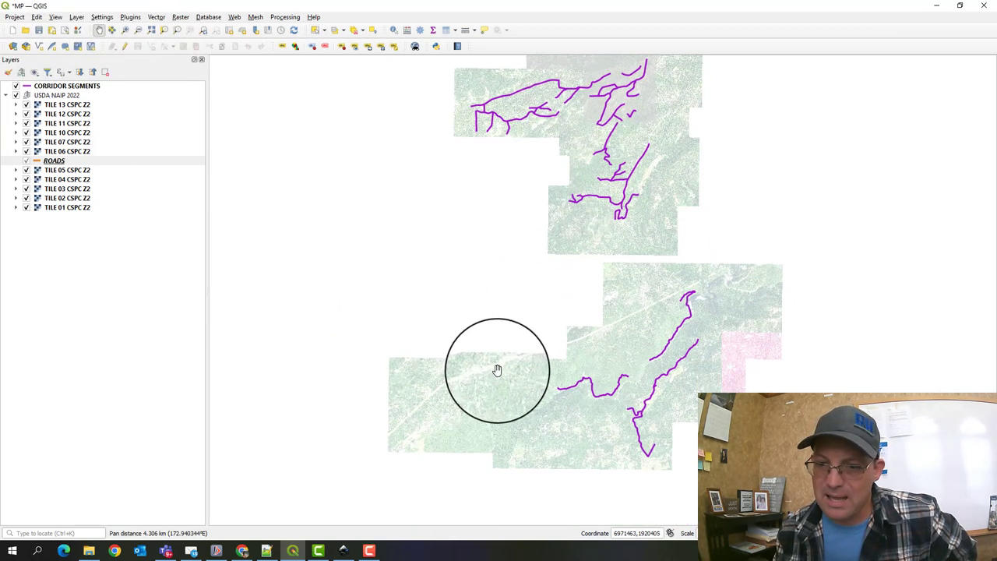
left_click_drag(677, 431, 623, 283)
scroll(627, 286, "up", 2)
scroll(627, 287, "up", 1)
scroll(627, 283, "down", 3)
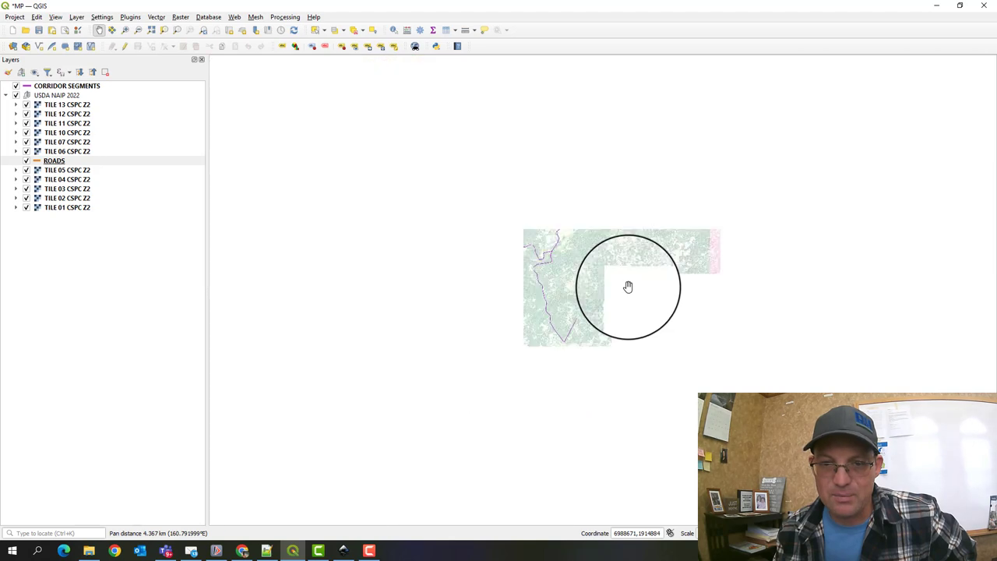
scroll(627, 285, "up", 2)
left_click_drag(556, 245, 637, 347)
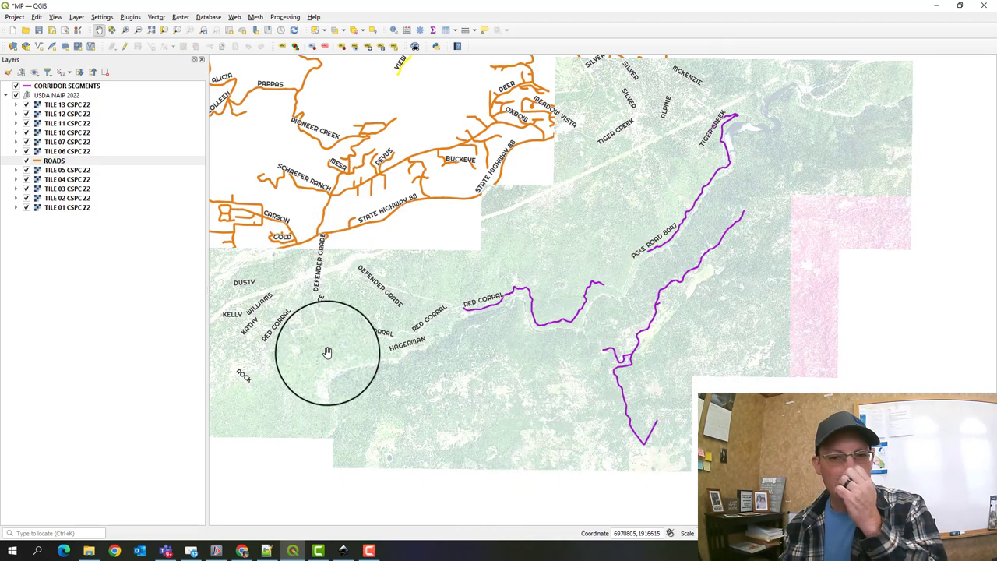
left_click_drag(467, 252, 503, 308)
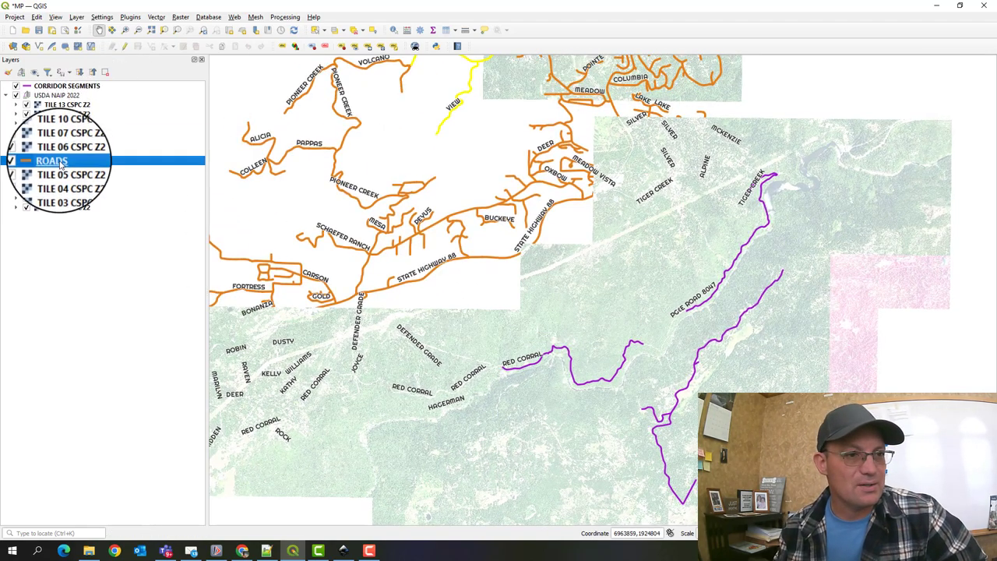
Move ROADS up the layer list to sit just below CORRIDOR SEGMENTS
left_click_drag(62, 162, 98, 96)
left_click_drag(690, 216, 624, 472)
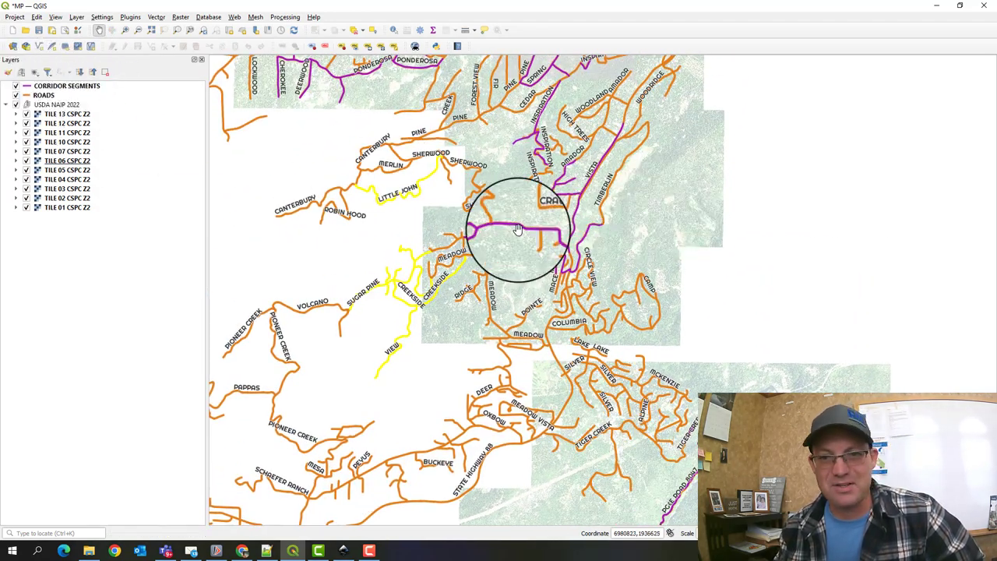
scroll(514, 249, "up", 3)
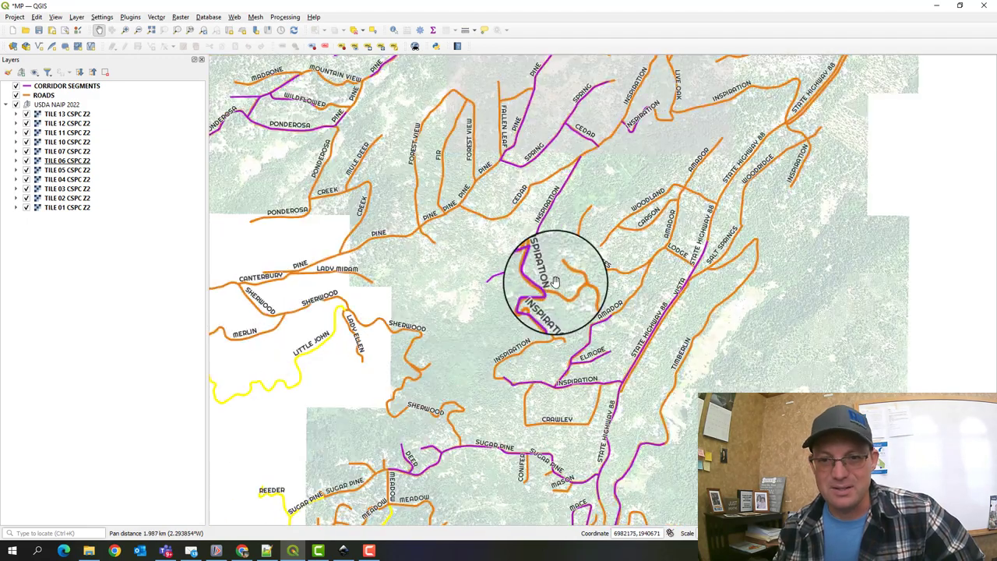
scroll(555, 282, "down", 3)
left_click(374, 383)
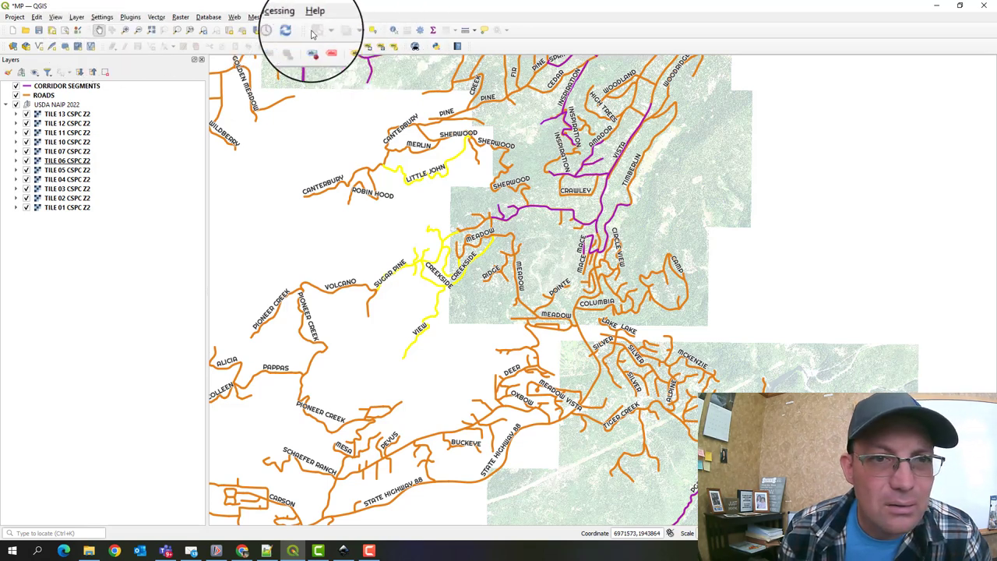
Turn on ROADS editing, clear the road selection with Select Features, then turn editing off
right_click(45, 99)
left_click(76, 250)
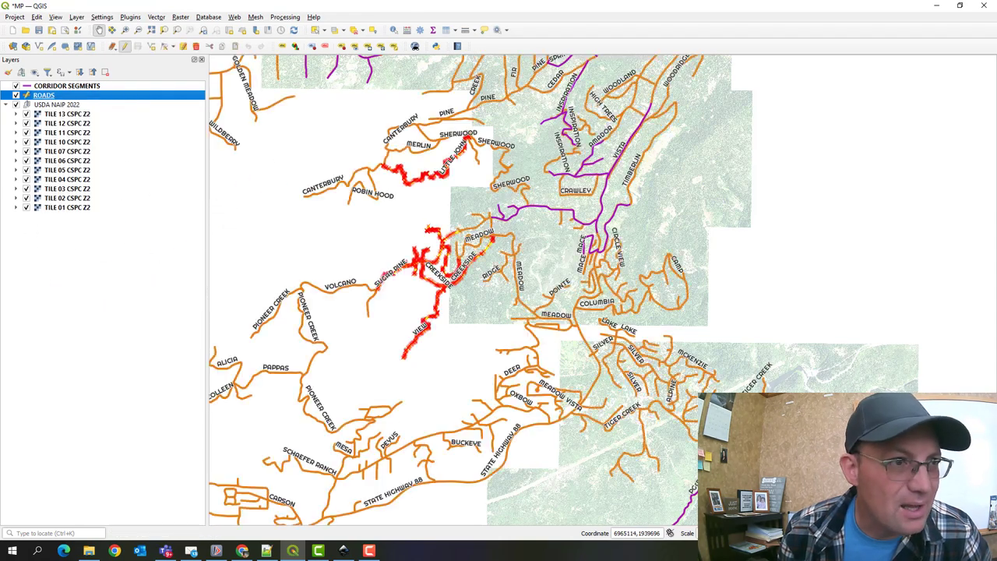
left_click_drag(307, 106, 308, 107)
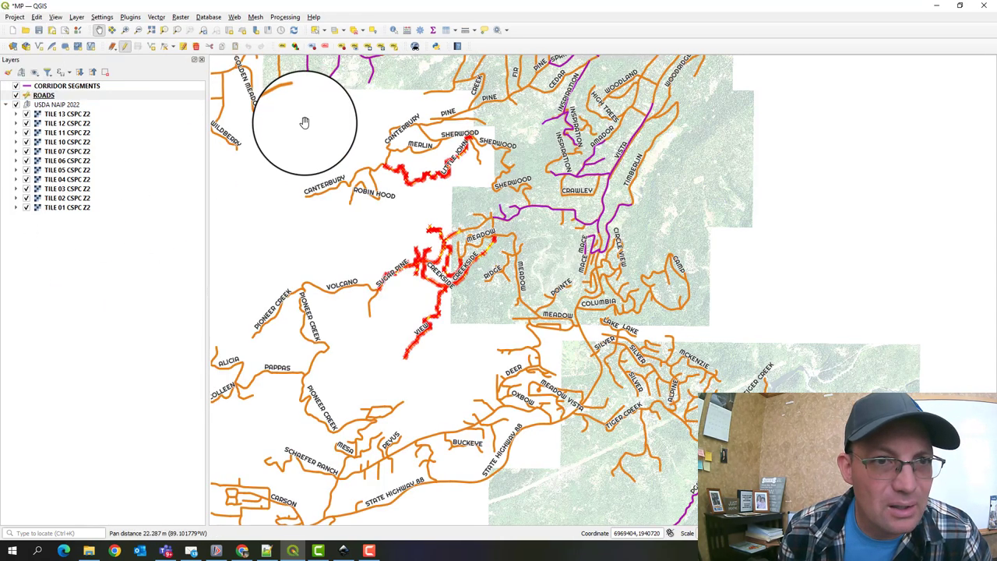
left_click(314, 30)
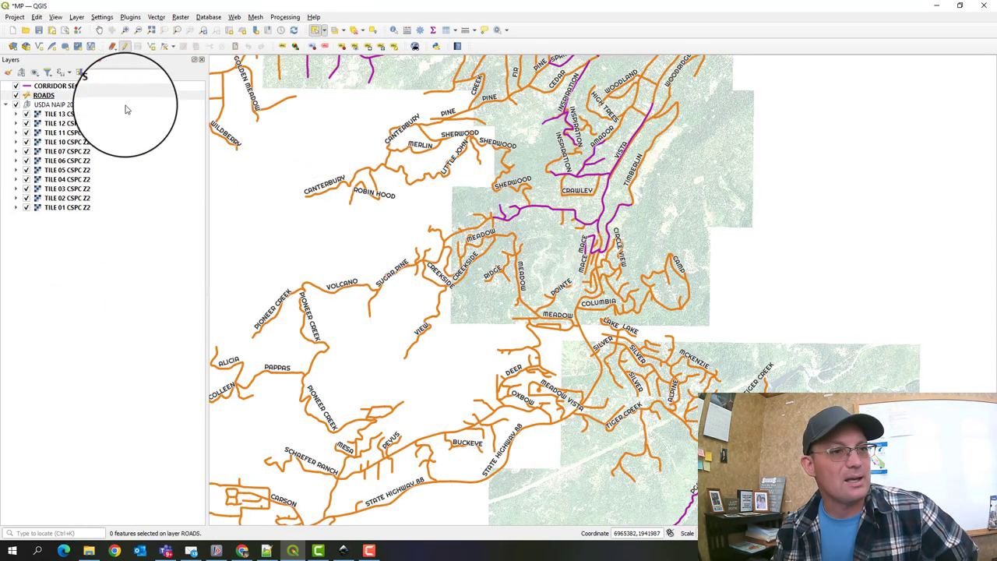
right_click(43, 95)
left_click(101, 240)
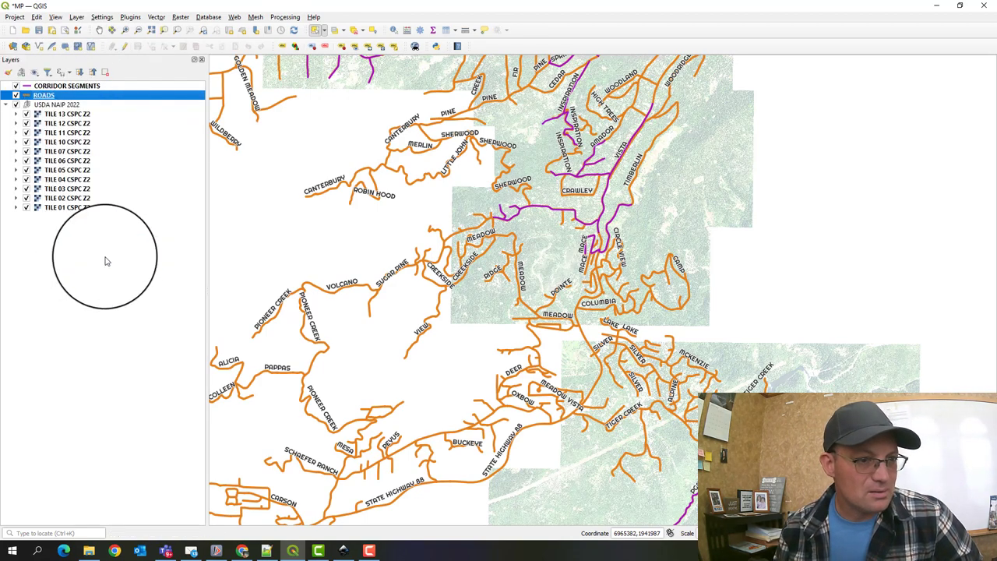
scroll(406, 249, "down", 3)
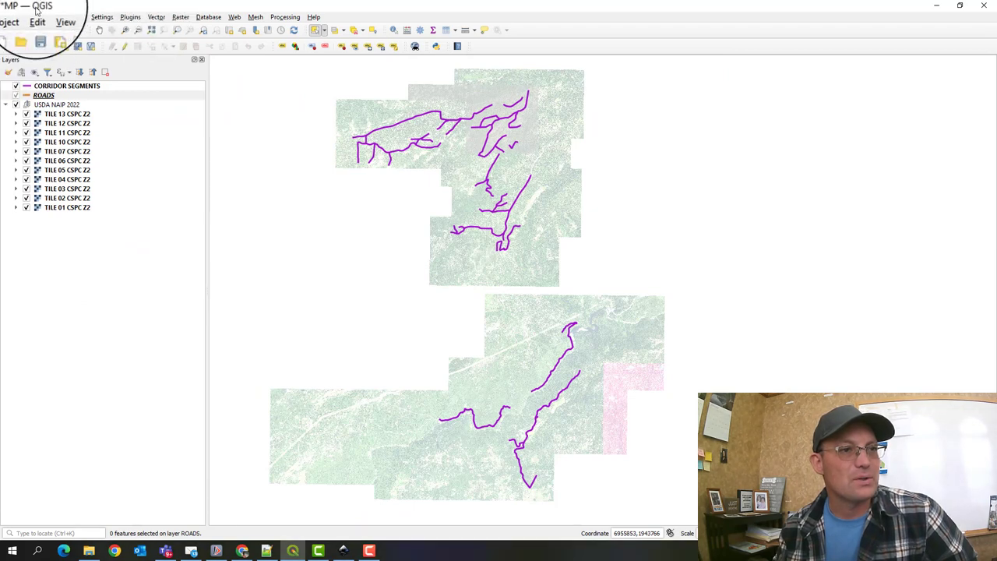
Add Amador County Parcels\PARCELS.shp as a vector layer and close the Data Source Manager
left_click(76, 16)
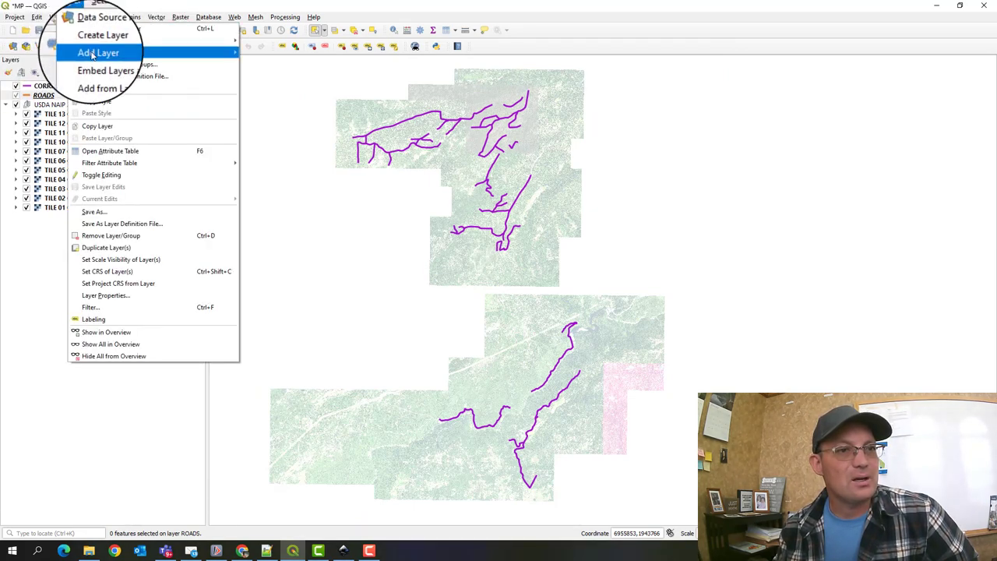
mouse_move(96, 52)
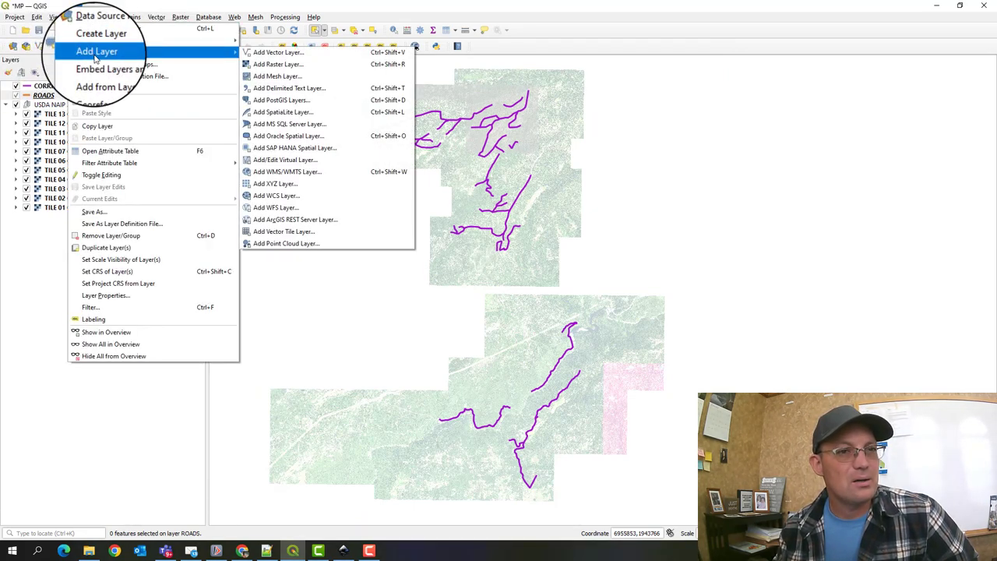
left_click(302, 54)
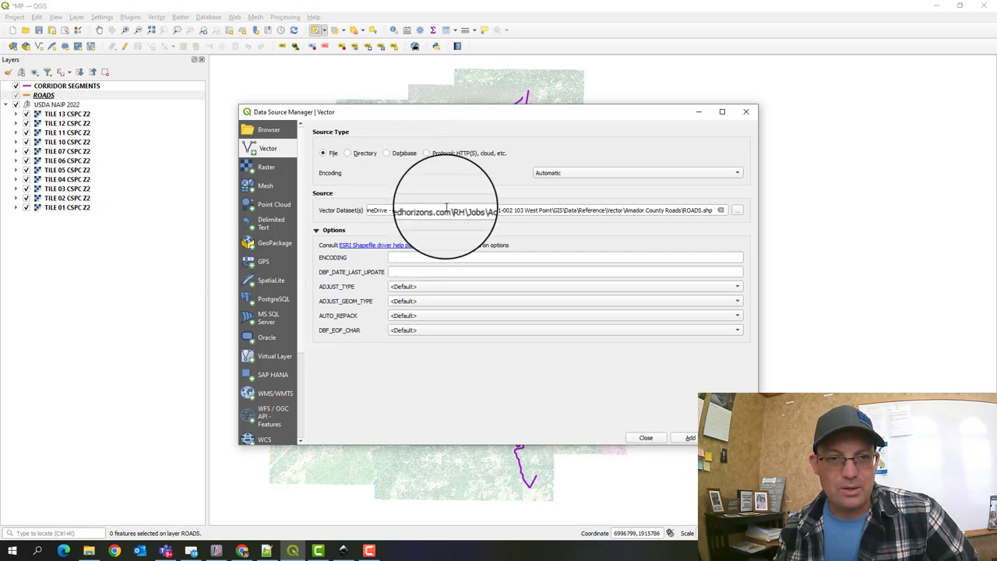
left_click(736, 209)
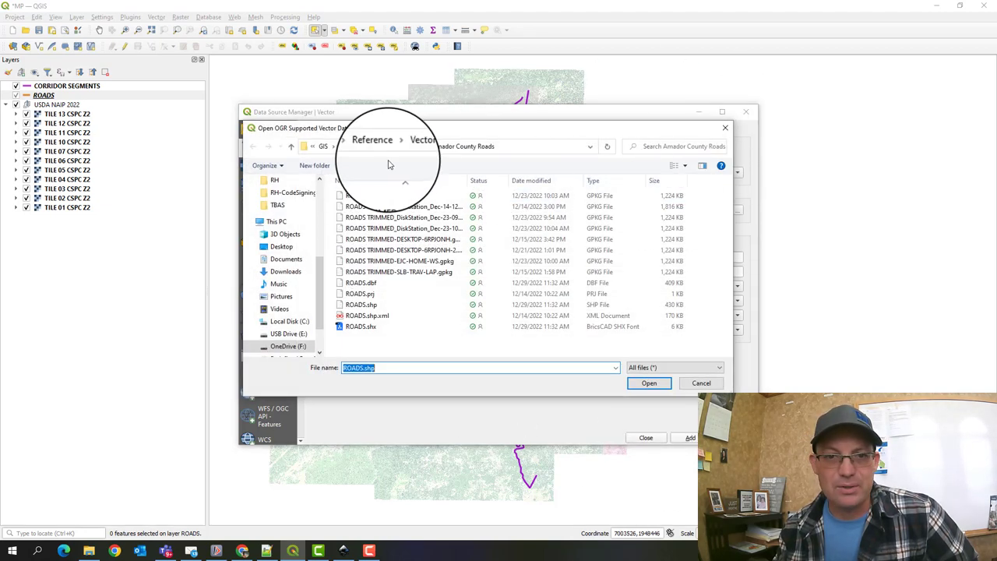
left_click(413, 146)
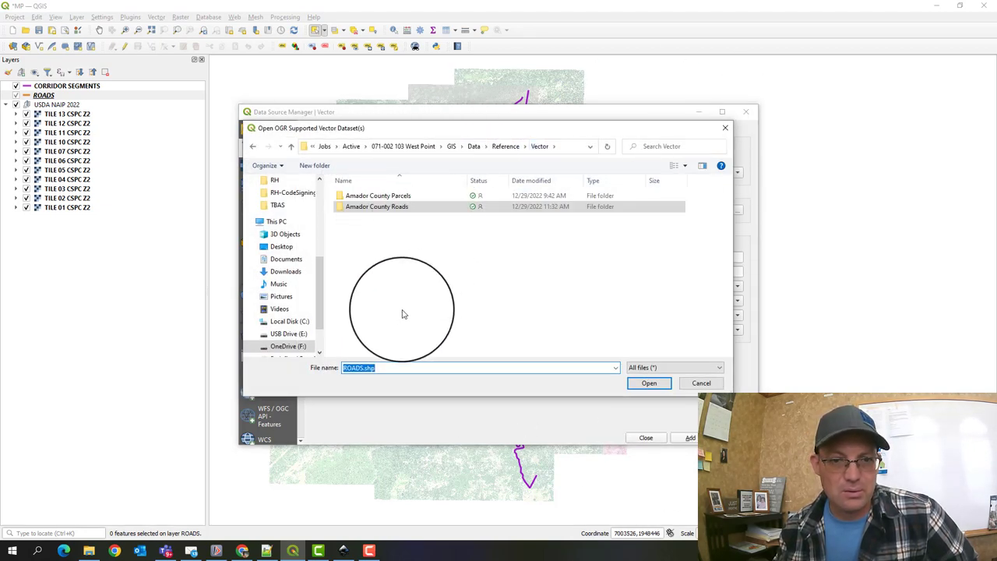
double_click(364, 196)
left_click(362, 337)
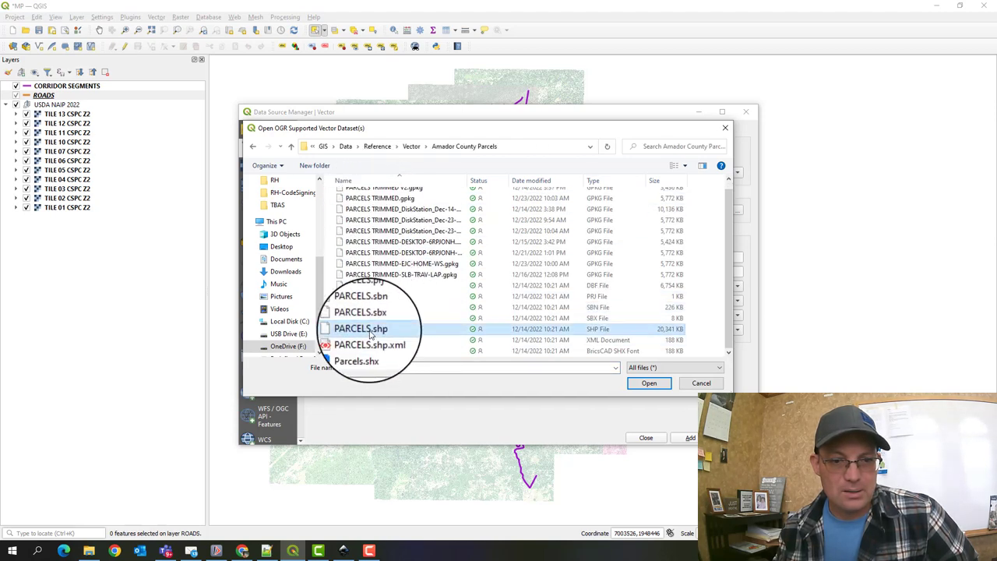
left_click(649, 383)
left_click(690, 439)
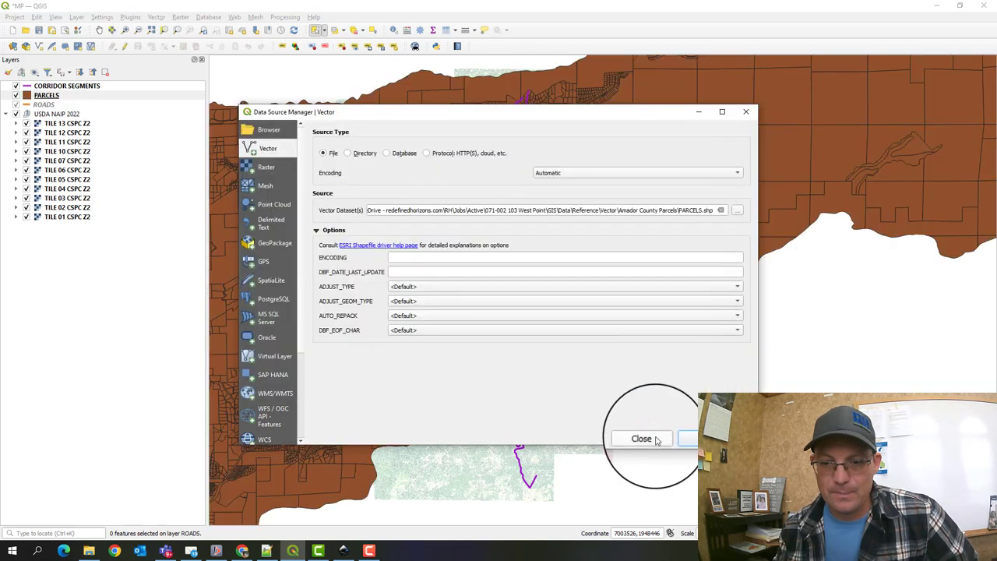
left_click(654, 439)
scroll(821, 323, "down", 5)
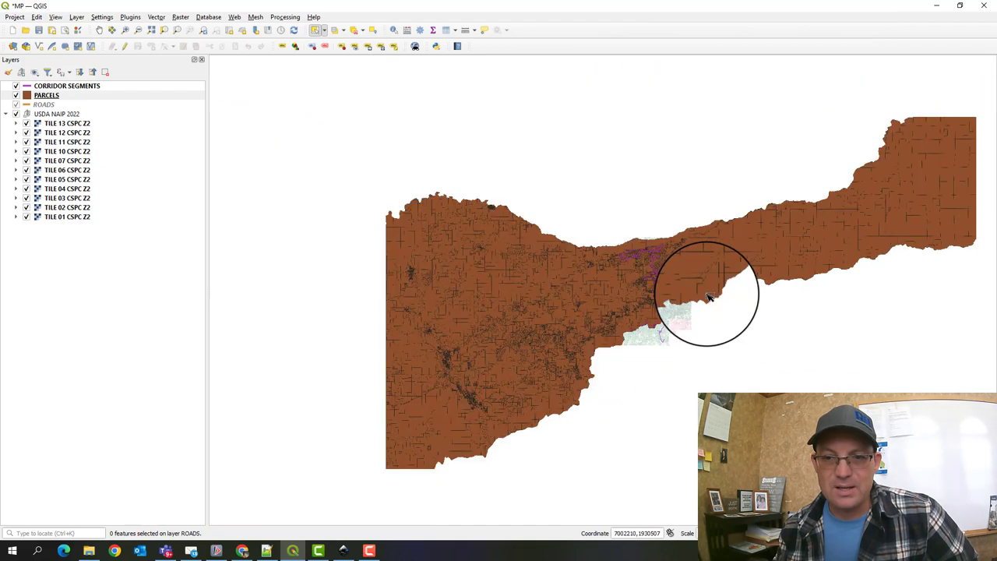
Start editing PARCELS and delete the 17875 western parcels away from the corridor
scroll(707, 289, "up", 1)
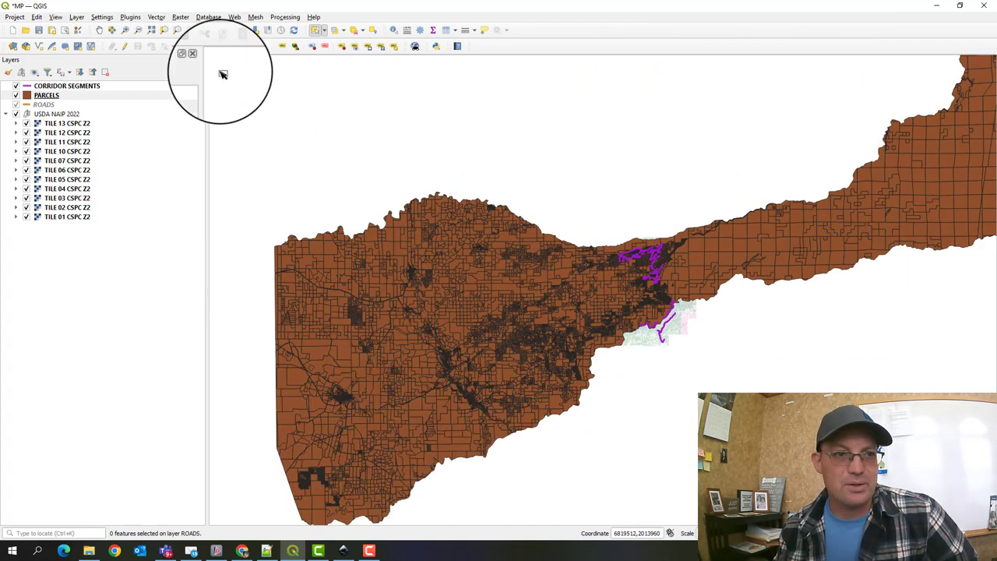
left_click_drag(425, 136, 459, 90)
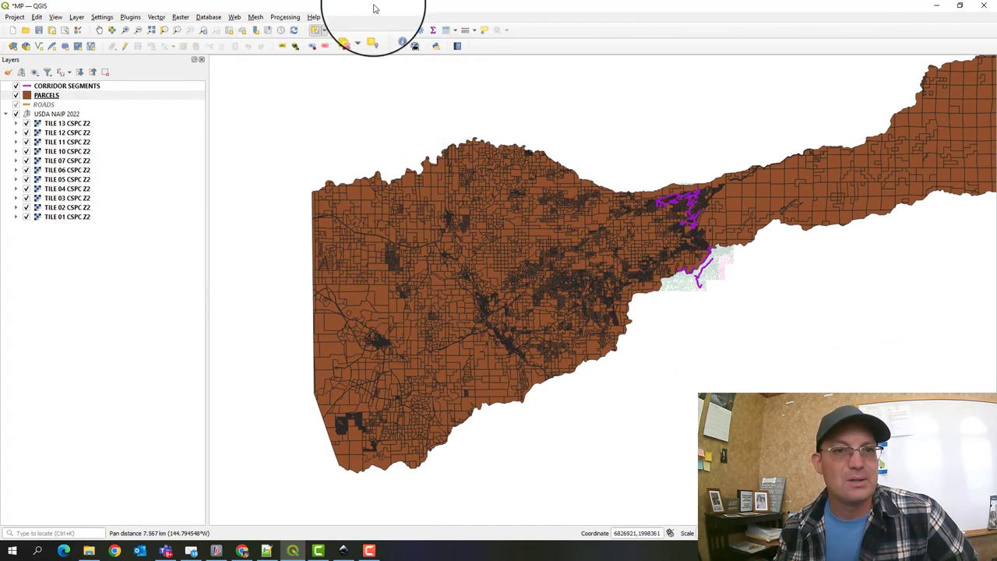
right_click(45, 95)
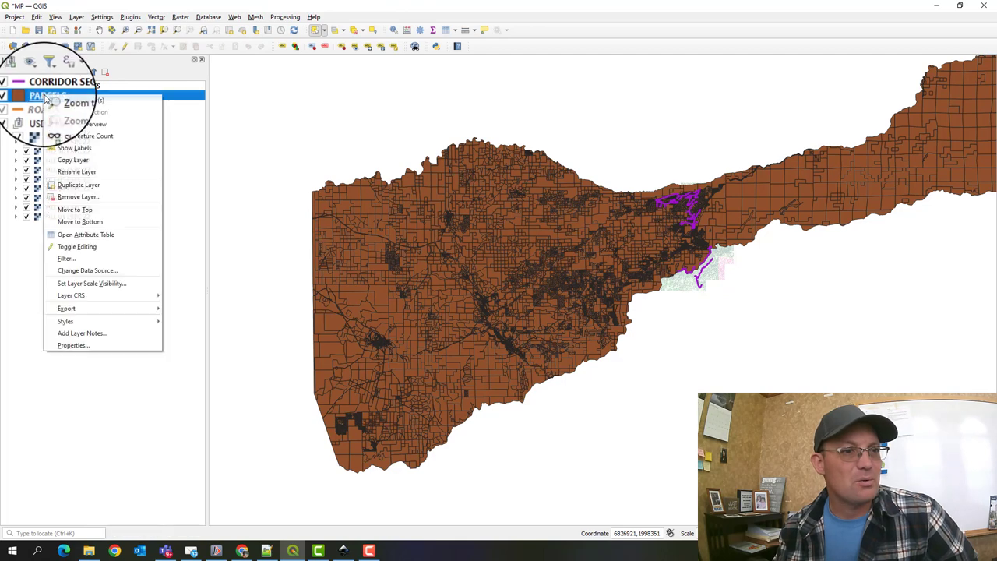
left_click(105, 257)
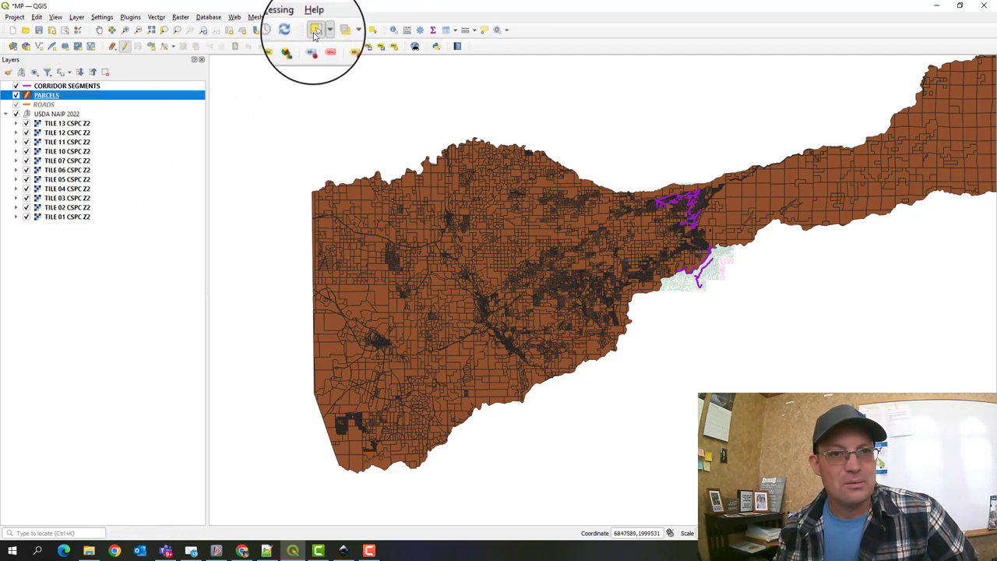
left_click_drag(288, 92, 635, 480)
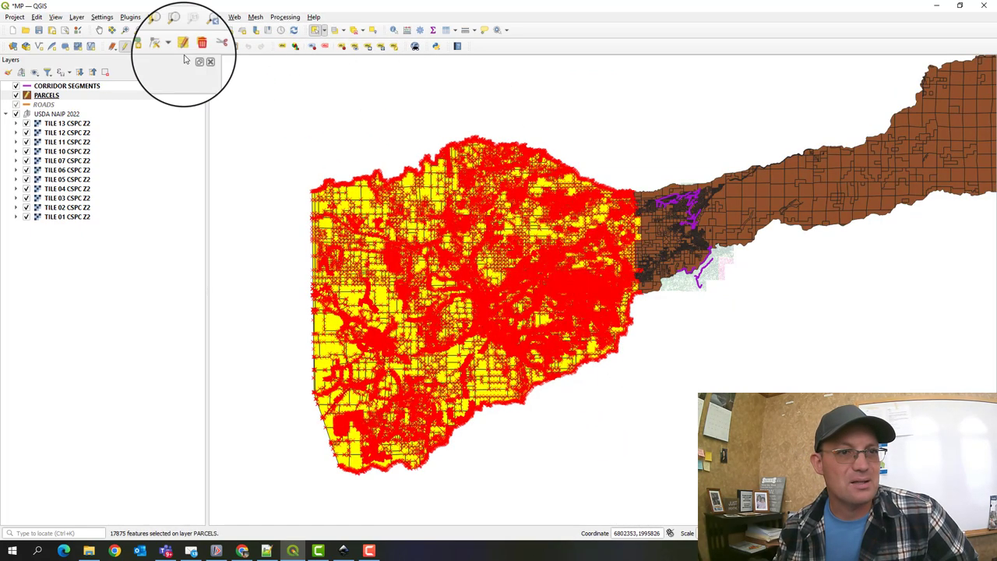
left_click(196, 47)
left_click(536, 289)
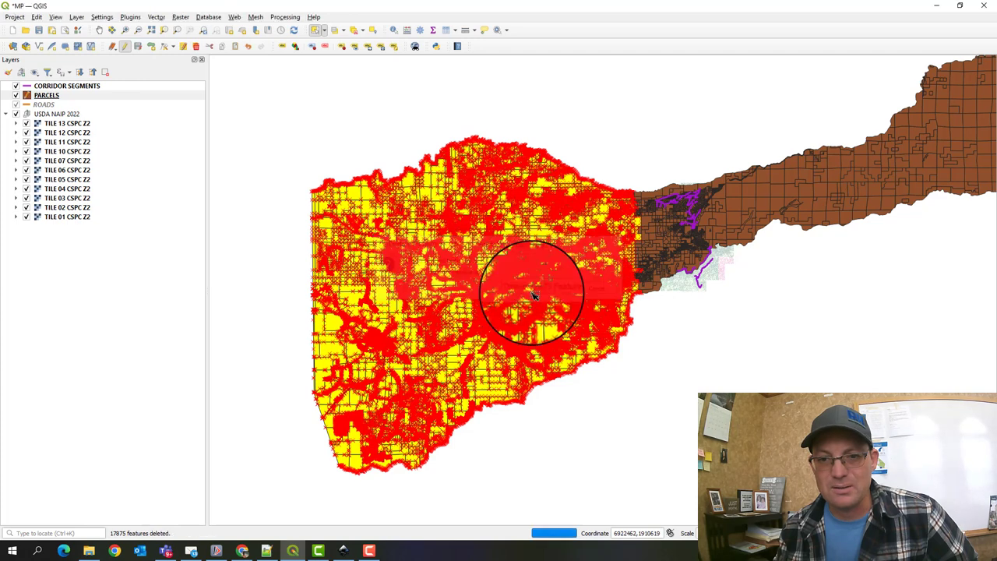
Box-select and delete the 835 eastern parcels beyond the corridor
left_click_drag(806, 265, 436, 396)
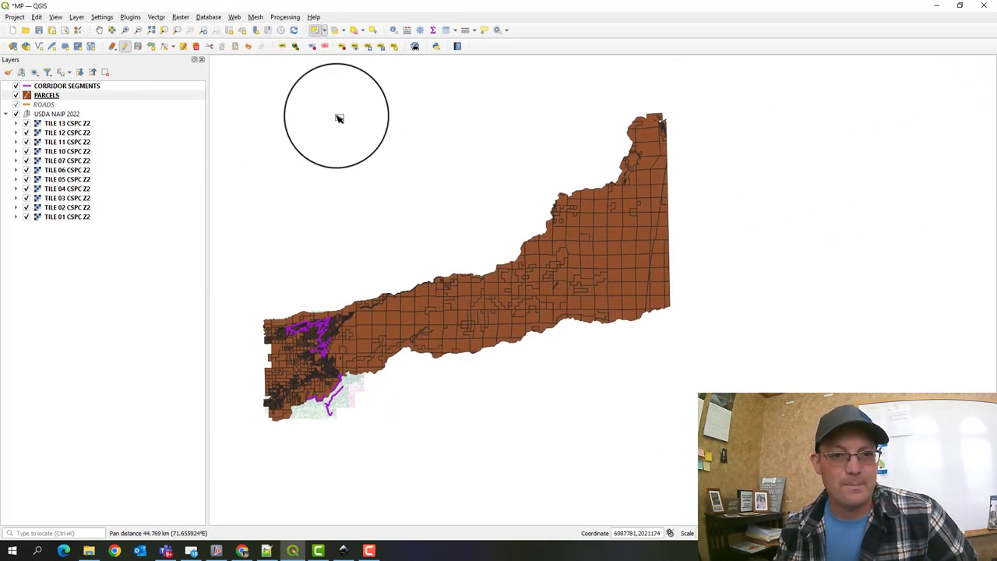
left_click_drag(358, 81, 721, 377)
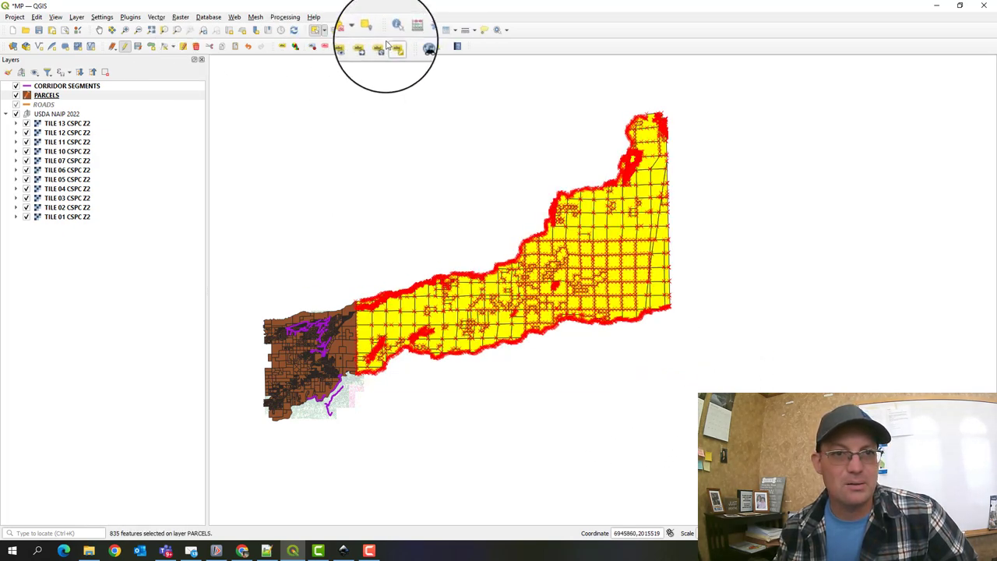
left_click(195, 46)
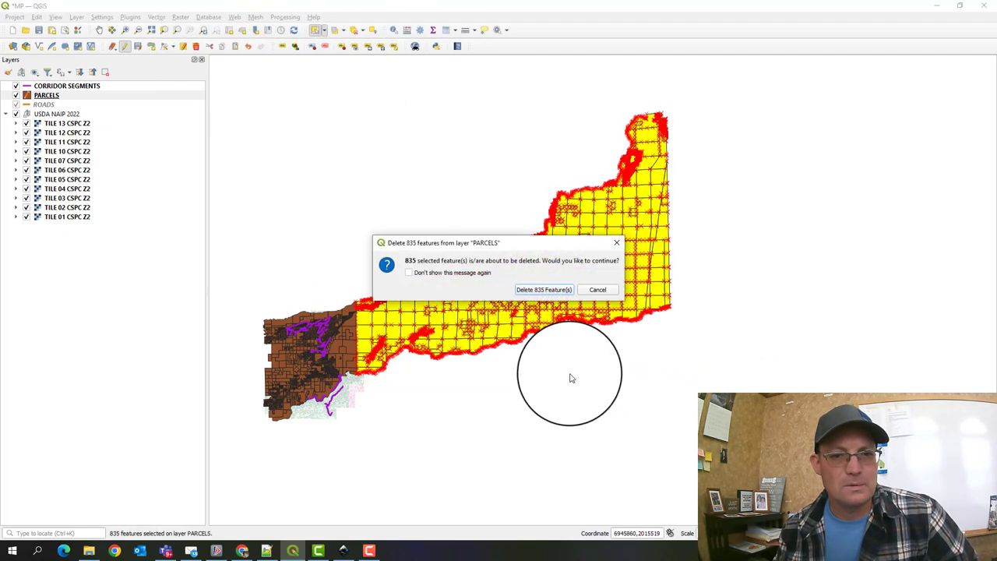
left_click(581, 290)
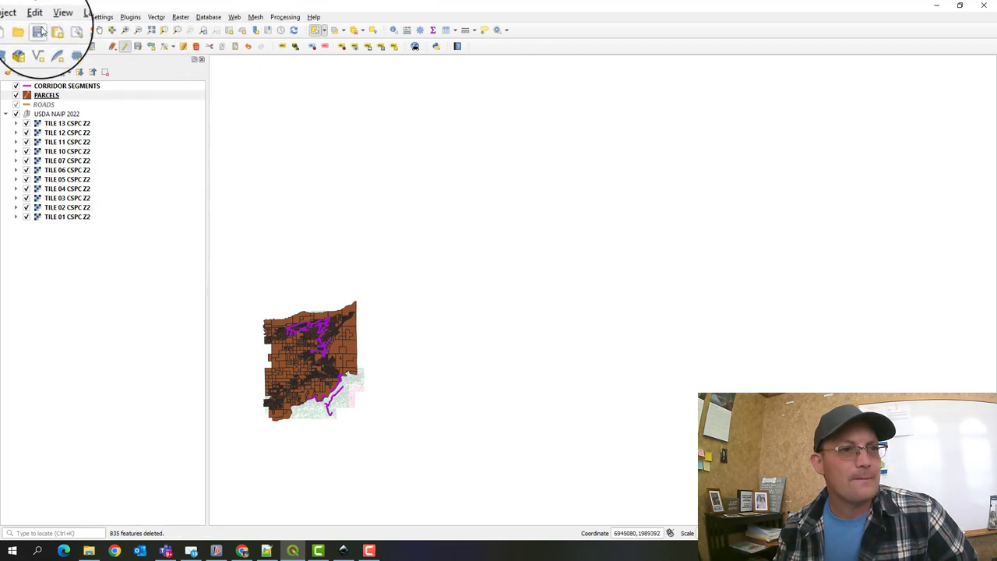
Save the PARCELS edits, stop editing, and open the layer's Symbology properties
right_click(43, 95)
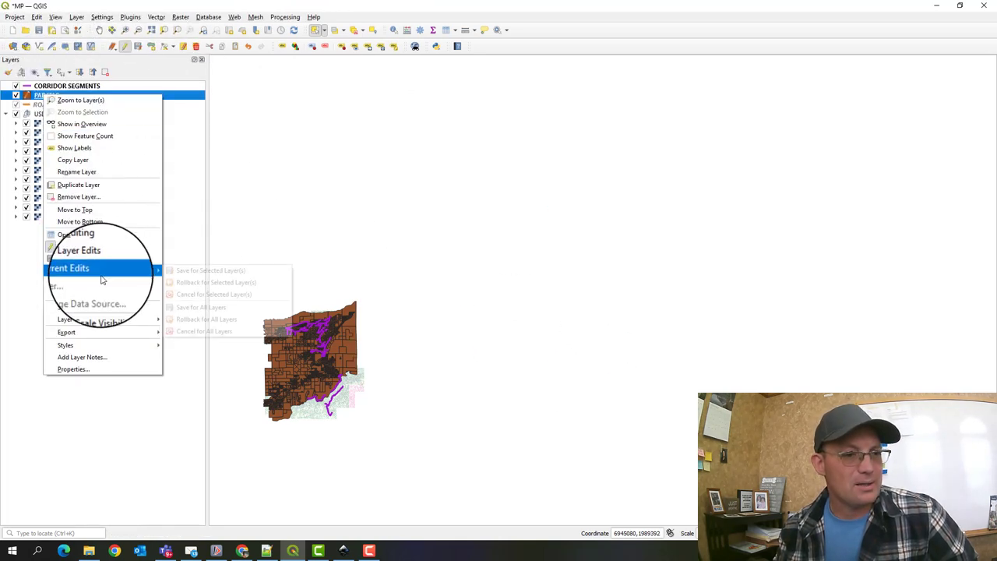
left_click(78, 258)
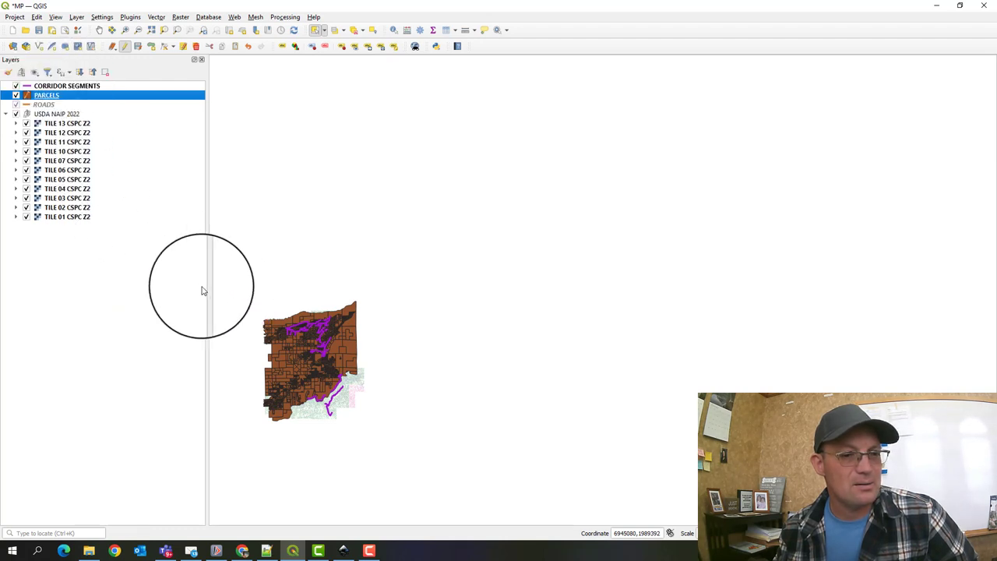
right_click(64, 95)
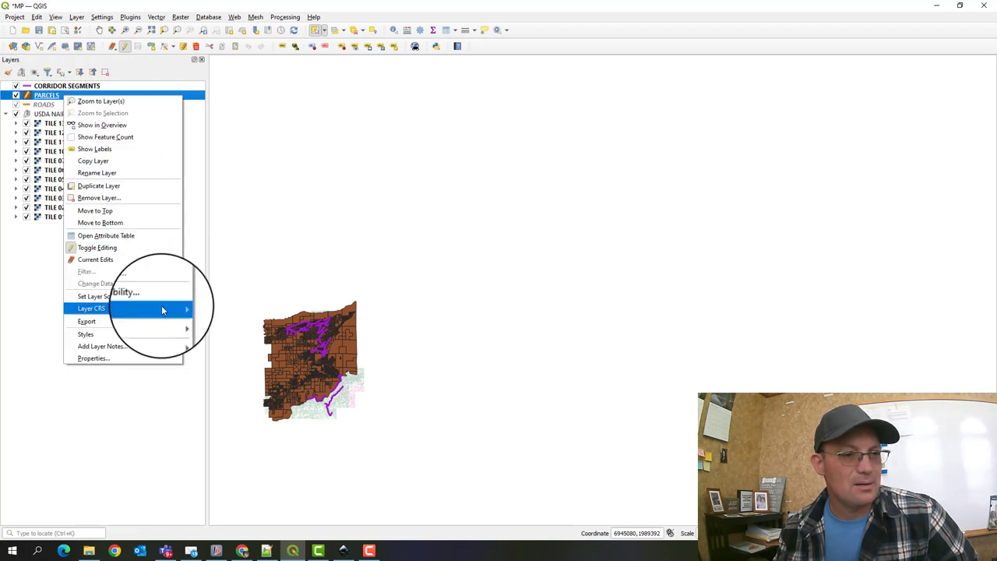
mouse_move(162, 310)
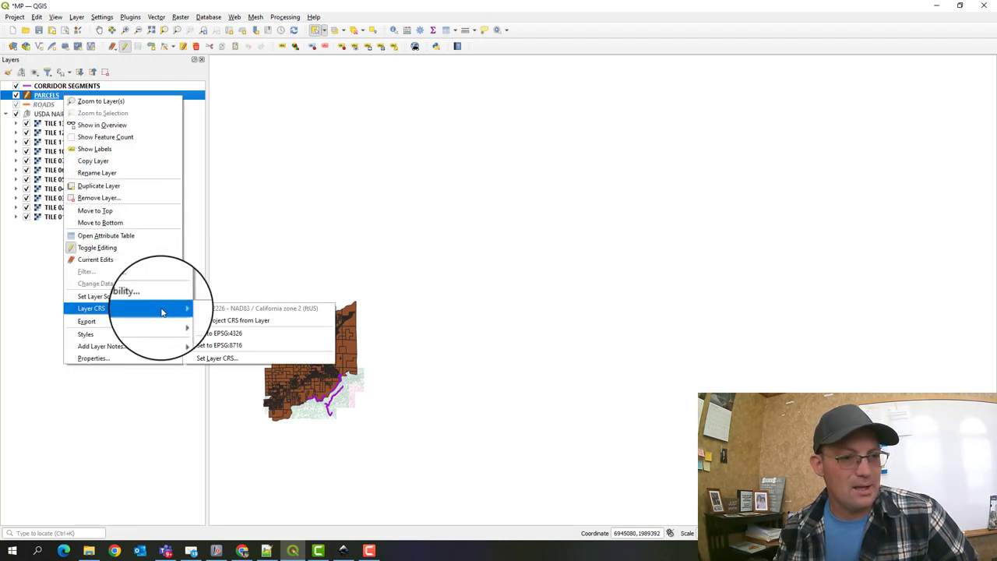
left_click(152, 246)
right_click(64, 95)
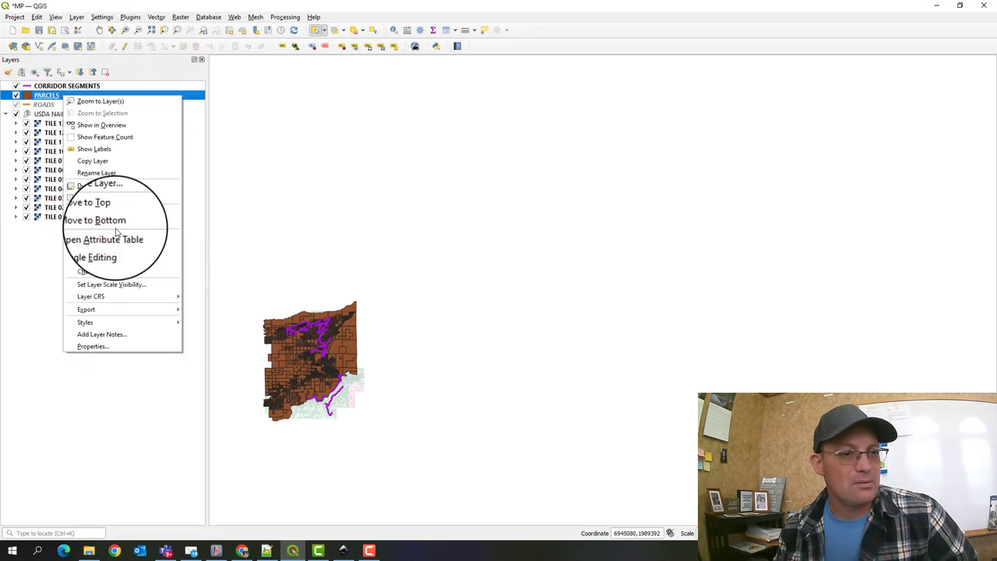
left_click(136, 344)
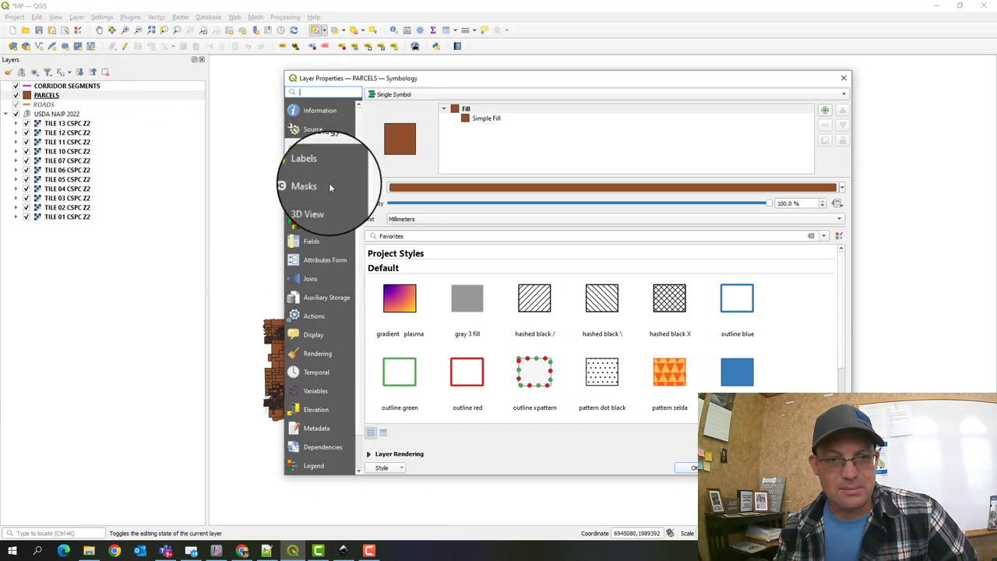
Load PARCELS TRIMMED.qml, categorizing parcels by RH SURVEY STATUS into six classes, and close Properties
left_click(382, 467)
left_click(393, 382)
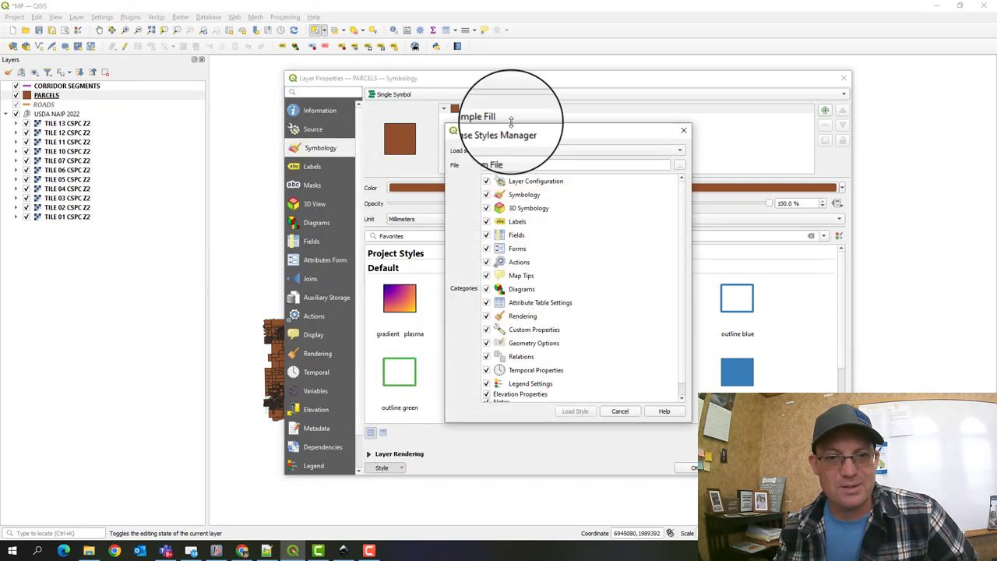
left_click(679, 165)
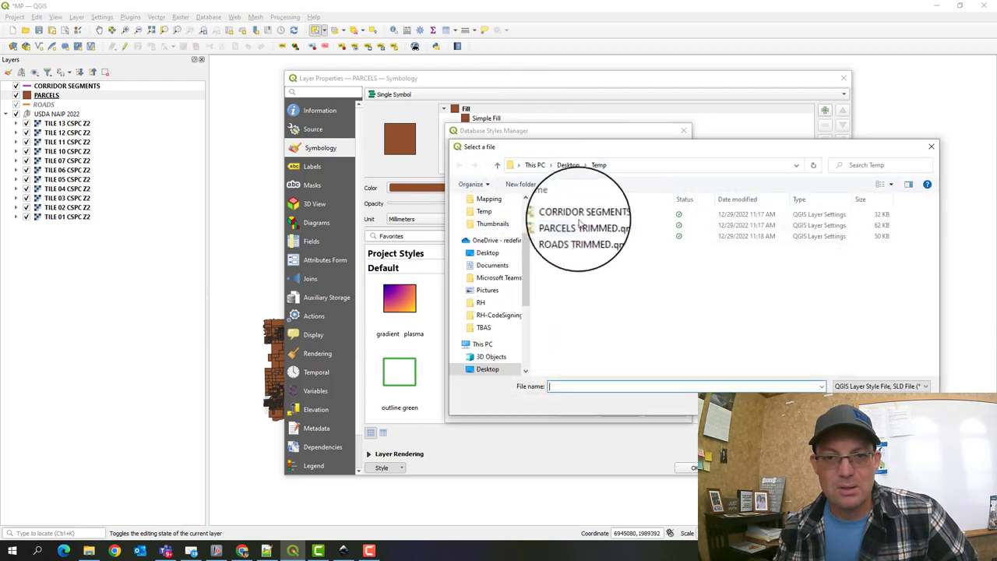
left_click(584, 225)
left_click(847, 408)
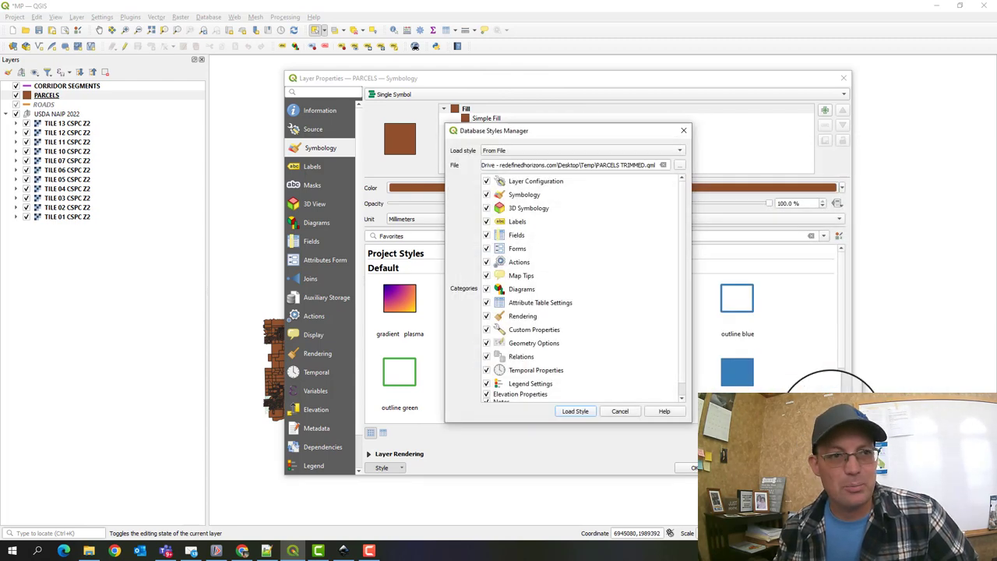
left_click(575, 410)
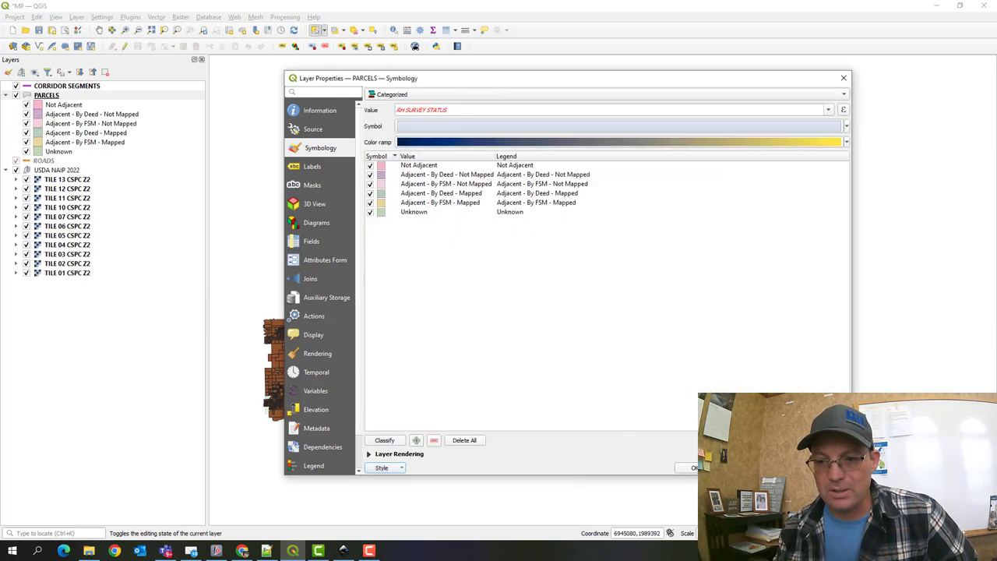
left_click(693, 468)
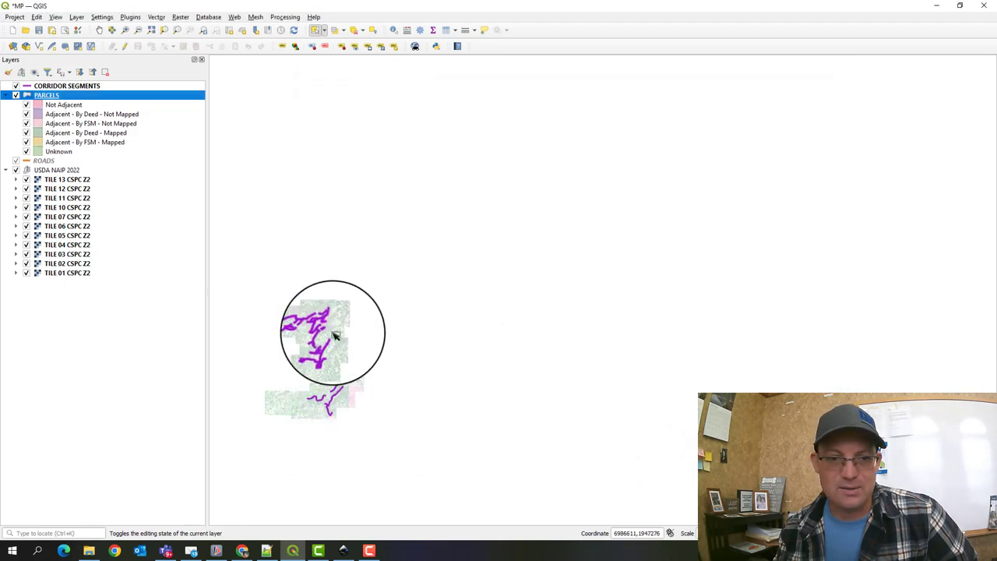
Clear the parcel selection and move ROADS between CORRIDOR SEGMENTS and PARCELS in the Layers panel
scroll(335, 335, "up", 10)
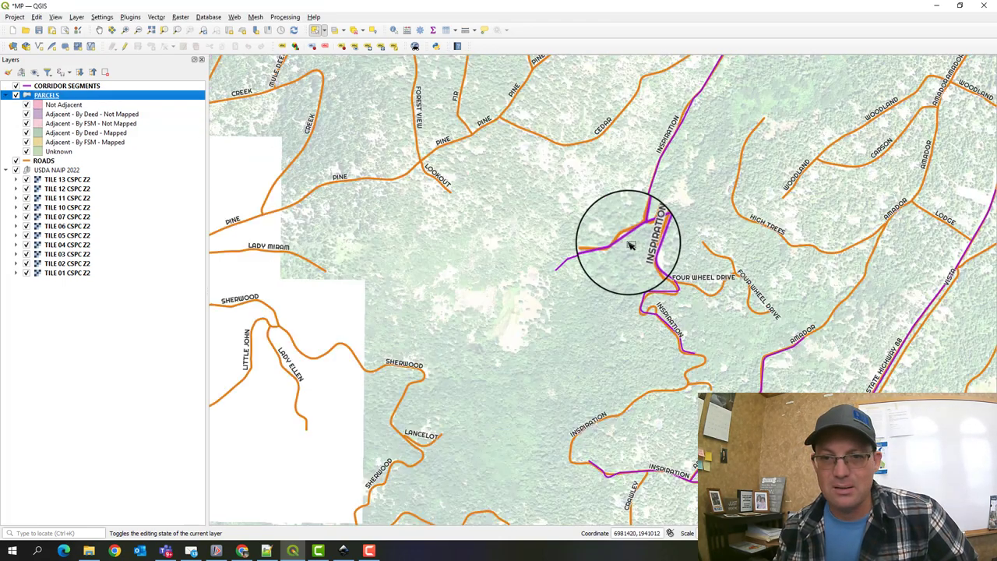
scroll(631, 246, "up", 4)
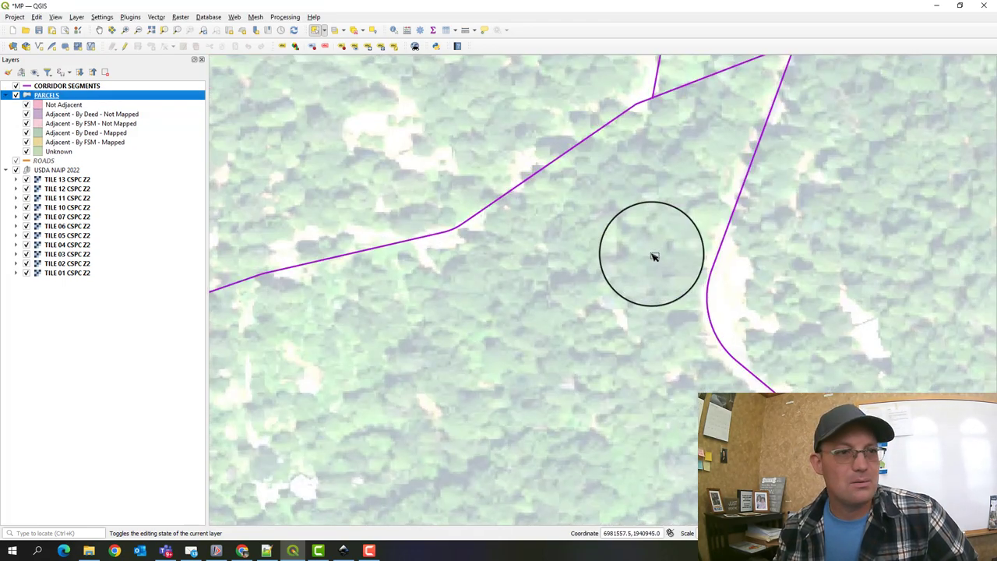
scroll(655, 257, "down", 2)
left_click(707, 272)
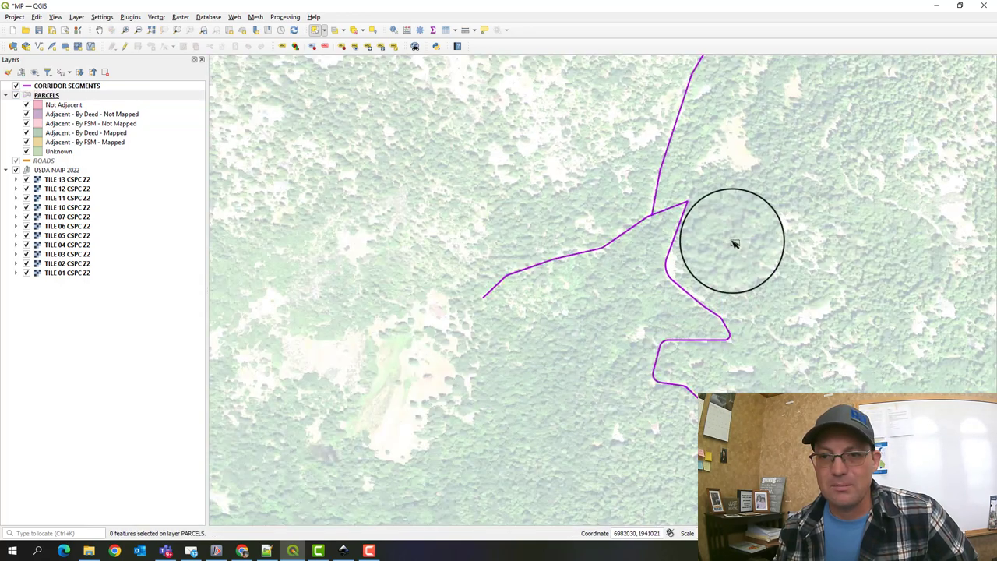
scroll(735, 240, "down", 4)
scroll(799, 244, "up", 4)
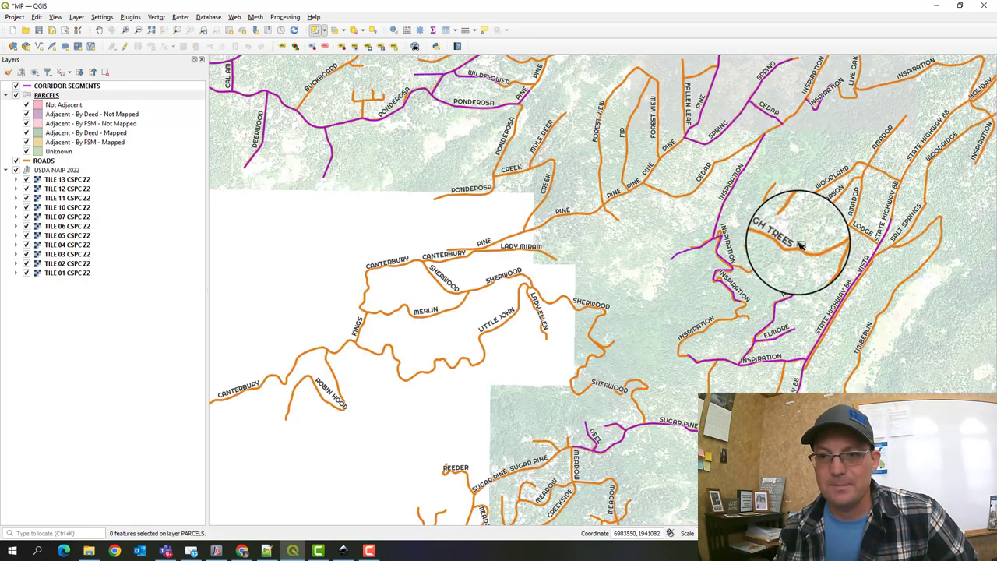
left_click(51, 170)
left_click_drag(45, 162, 53, 95)
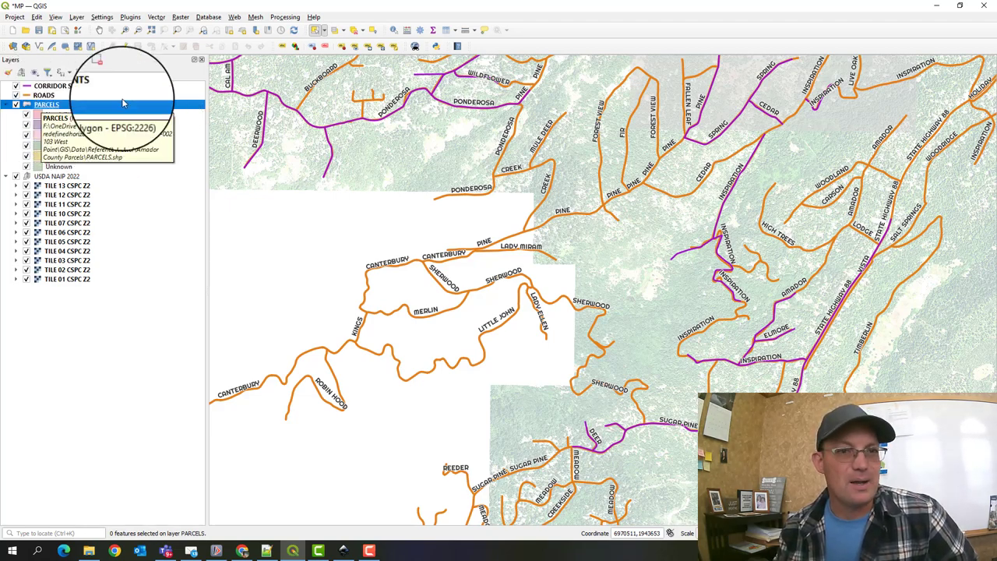
Turn on editing for PARCELS and inspect its attribute table columns
right_click(47, 107)
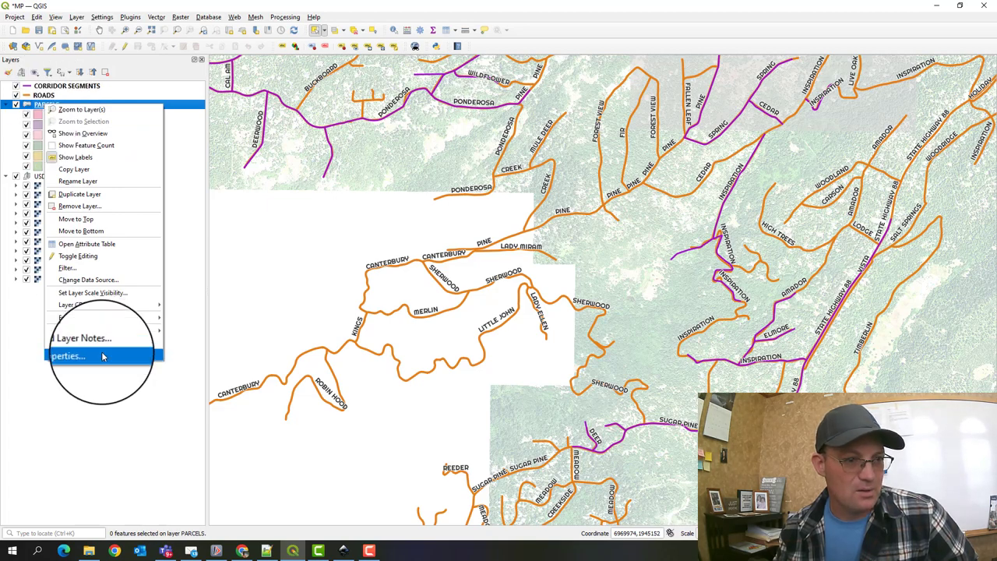
left_click(108, 261)
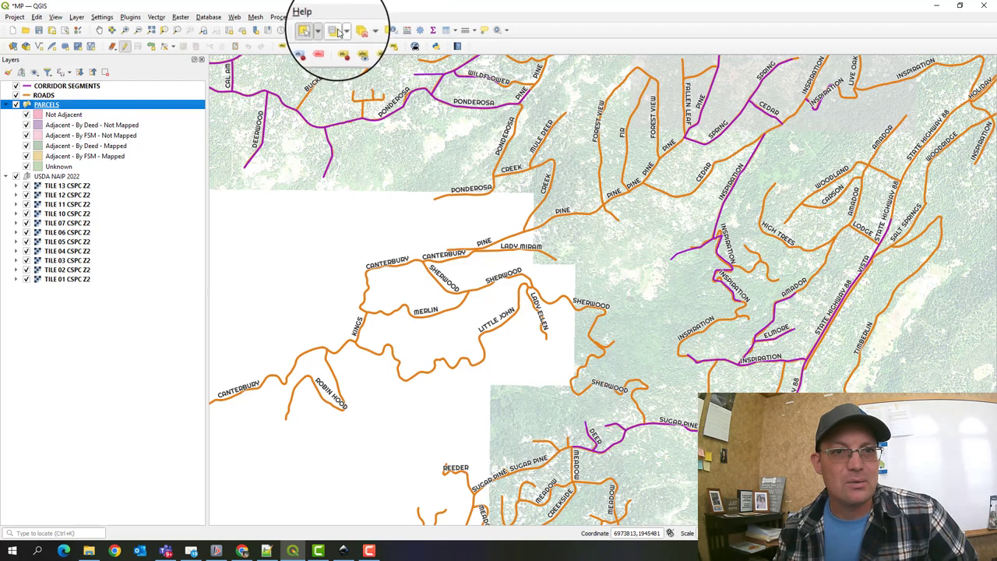
left_click(442, 33)
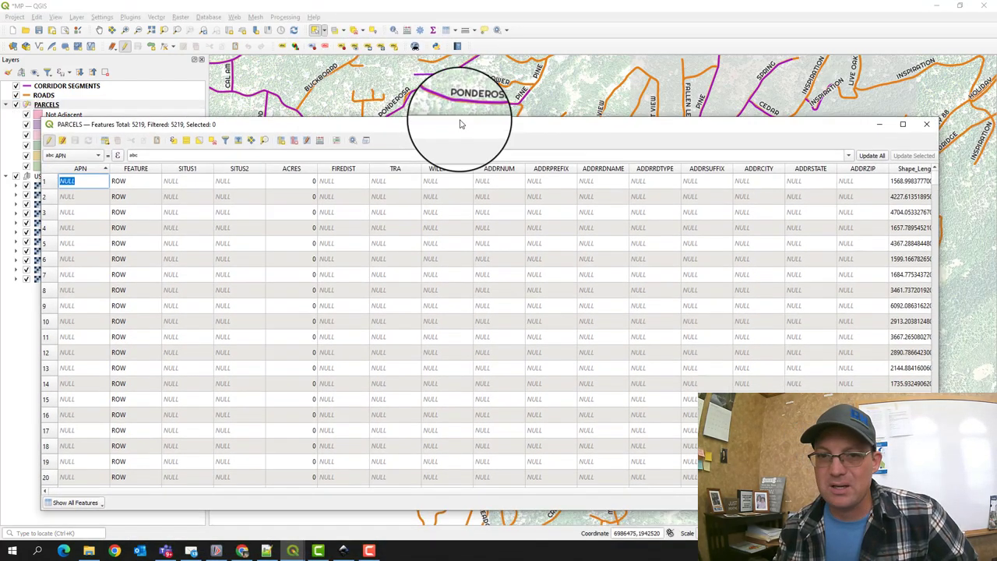
left_click_drag(461, 123, 510, 89)
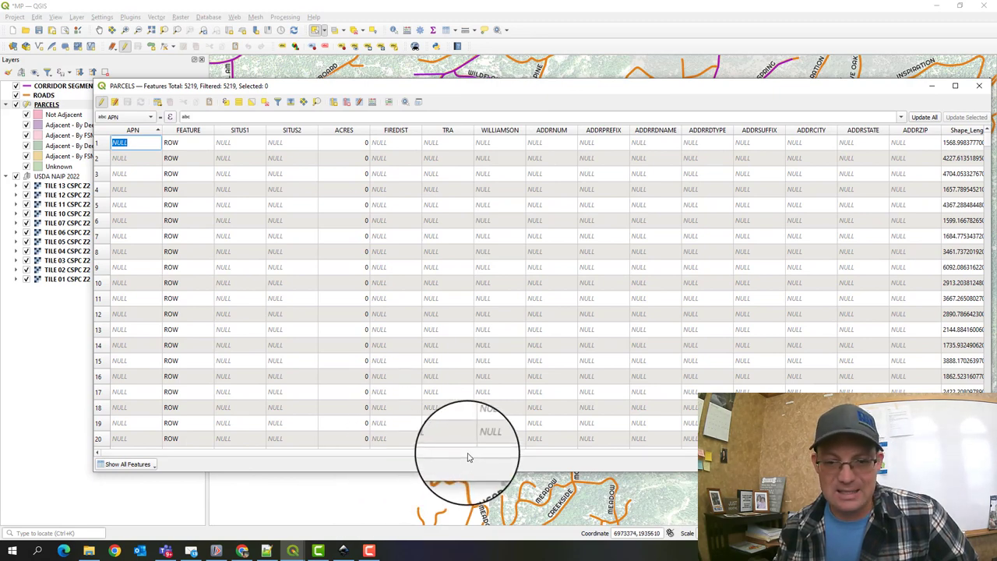
scroll(604, 459, "right", 2)
scroll(345, 433, "left", 2)
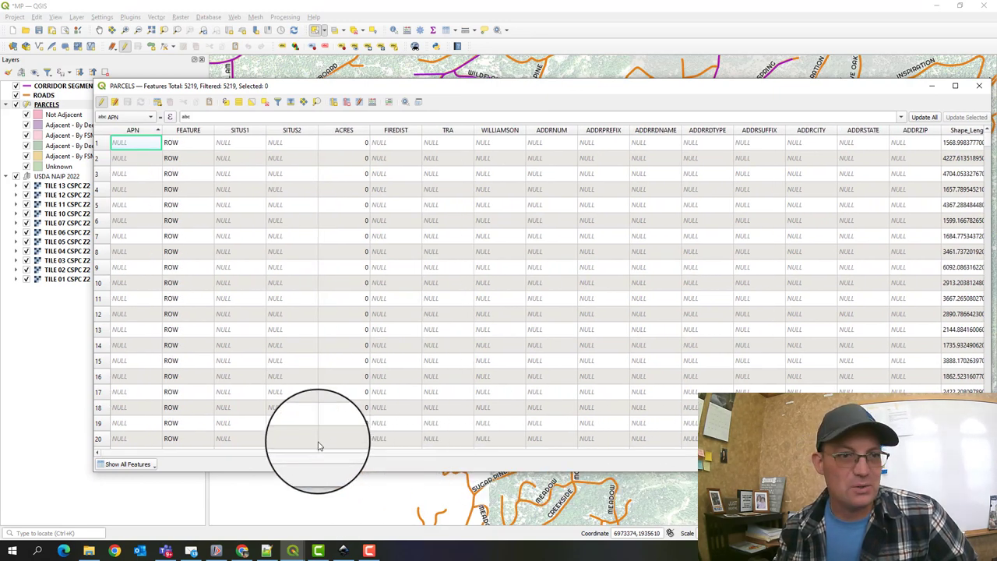
scroll(367, 434, "right", 2)
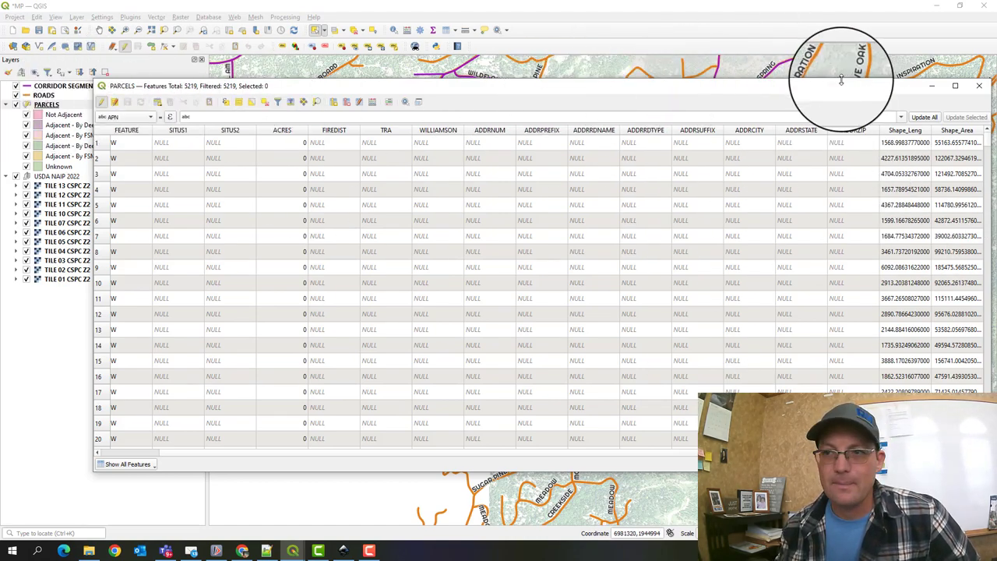
left_click(979, 85)
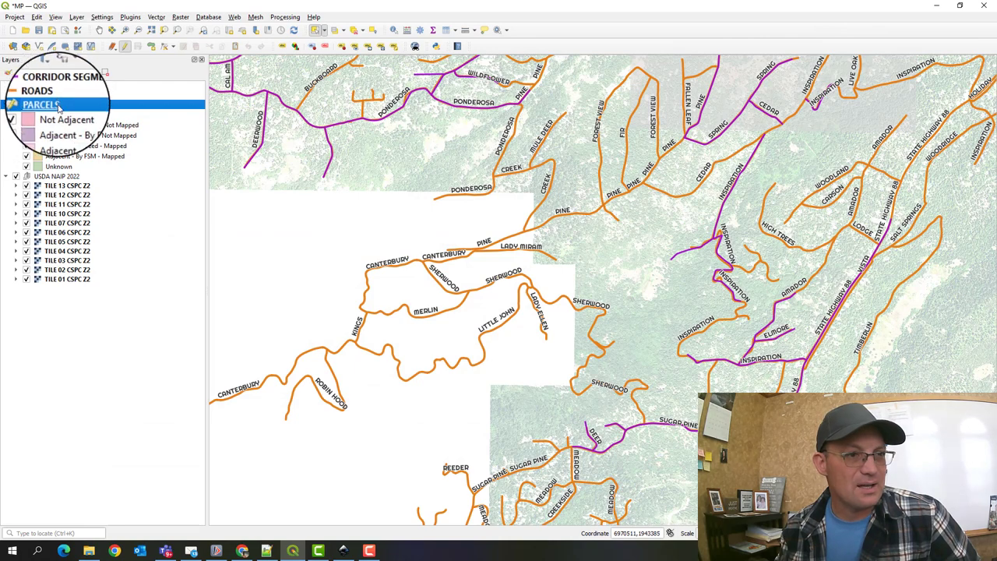
Review the PARCELS layer properties, then begin adding a new attribute field and cancel it
right_click(32, 105)
left_click(129, 375)
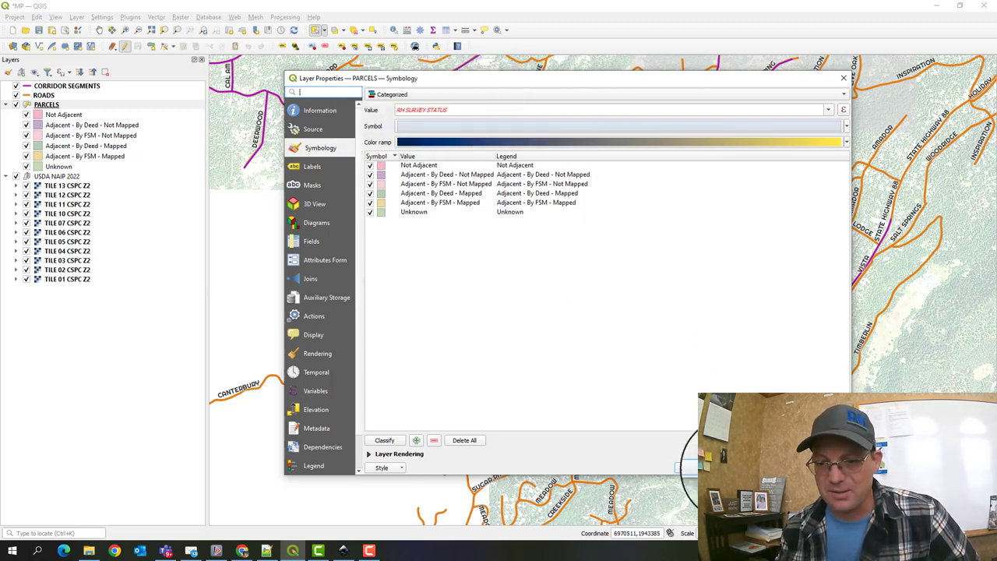
left_click(731, 467)
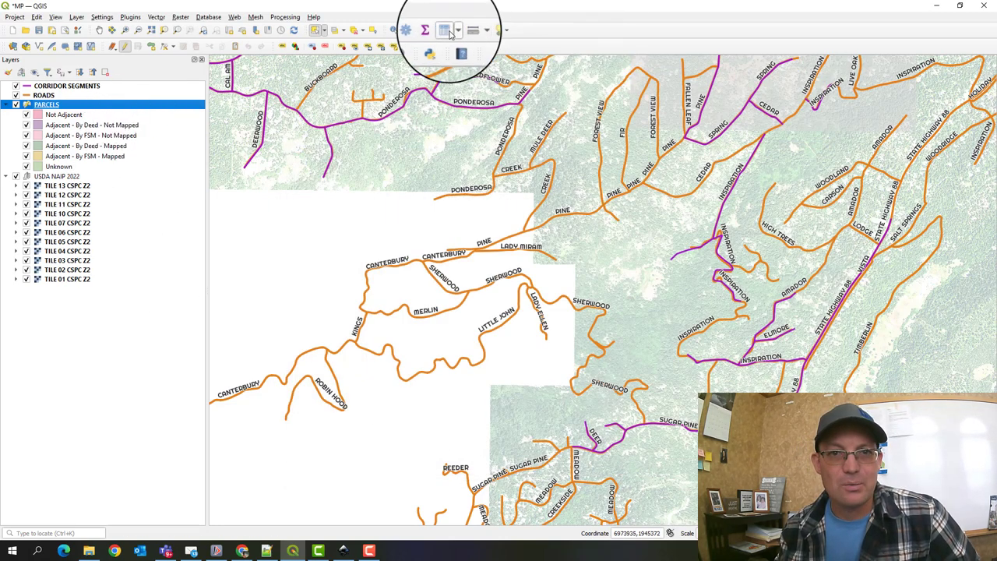
left_click(447, 31)
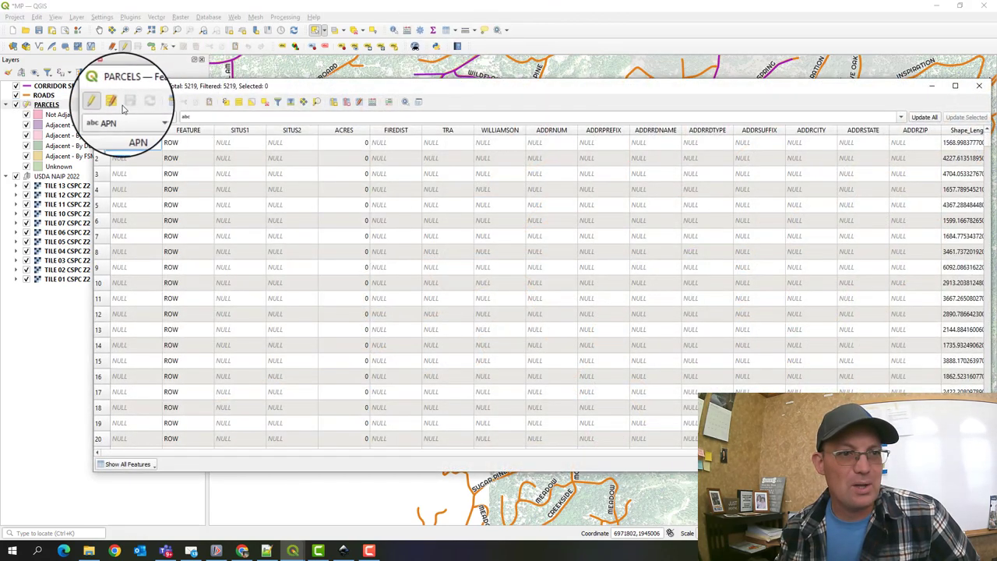
left_click(334, 103)
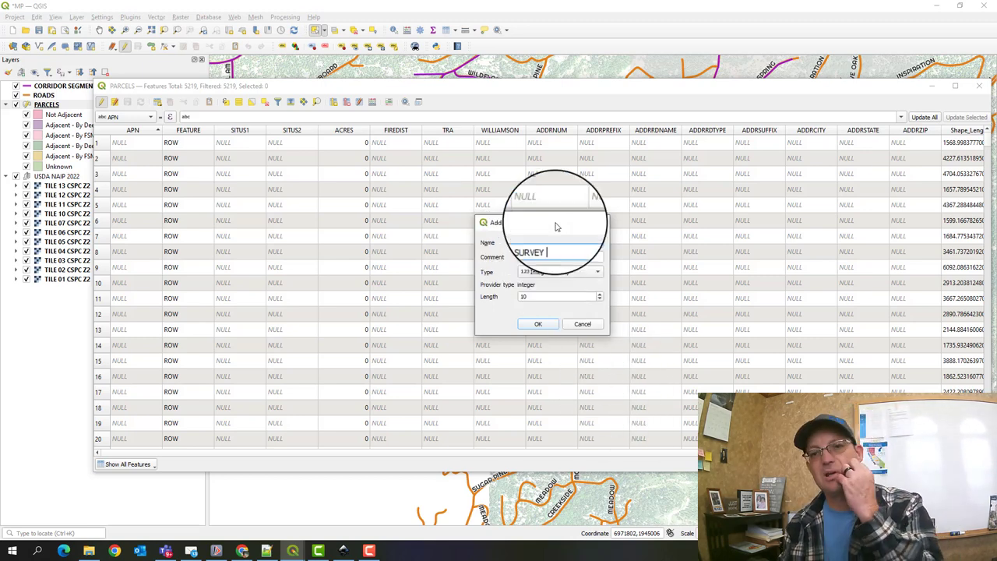
left_click(582, 324)
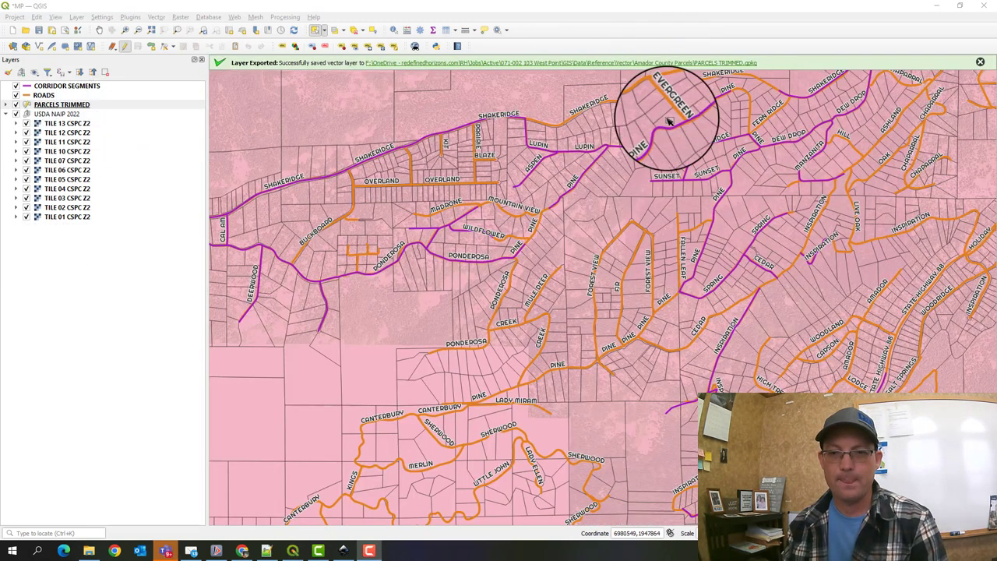
Turn off editing for the PARCELS TRIMMED layer
left_click(550, 206)
scroll(549, 206, "up", 3)
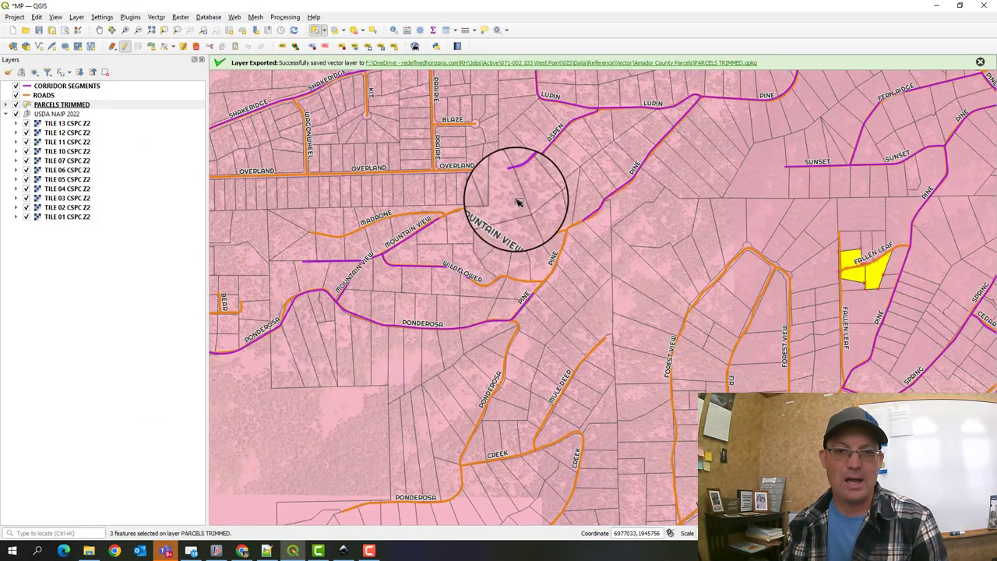
scroll(765, 213, "up", 3)
right_click(74, 105)
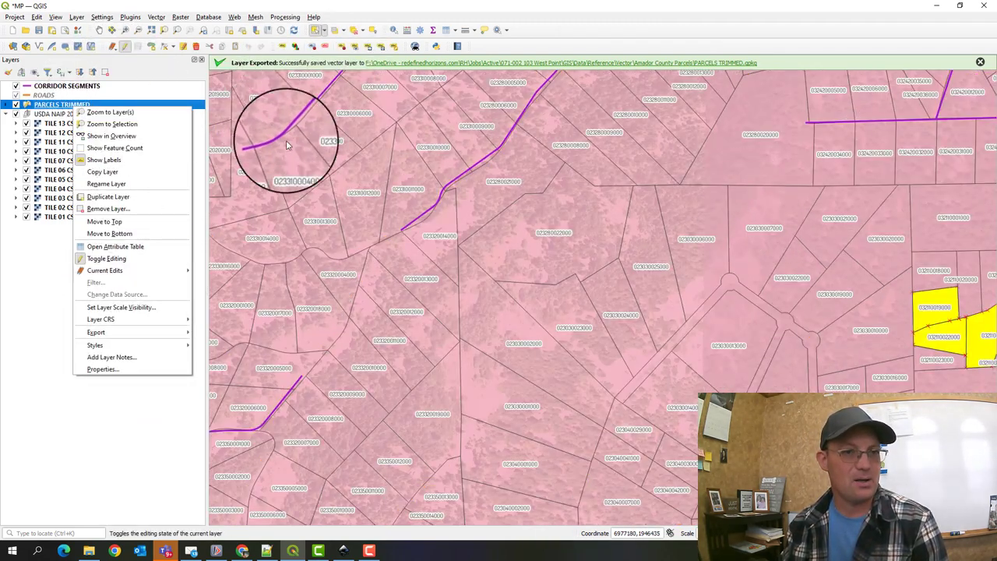
left_click(561, 234)
scroll(561, 234, "down", 10)
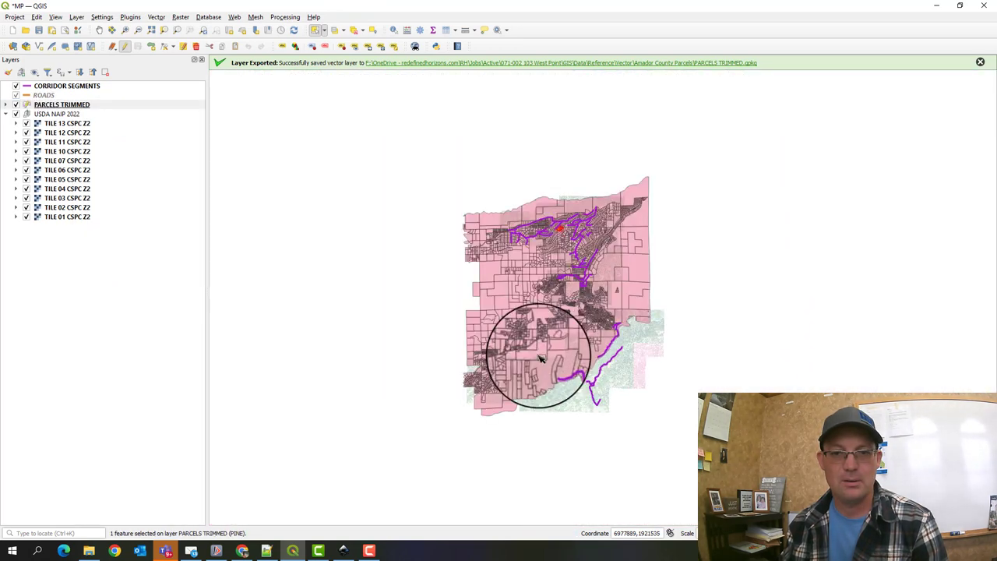
right_click(50, 105)
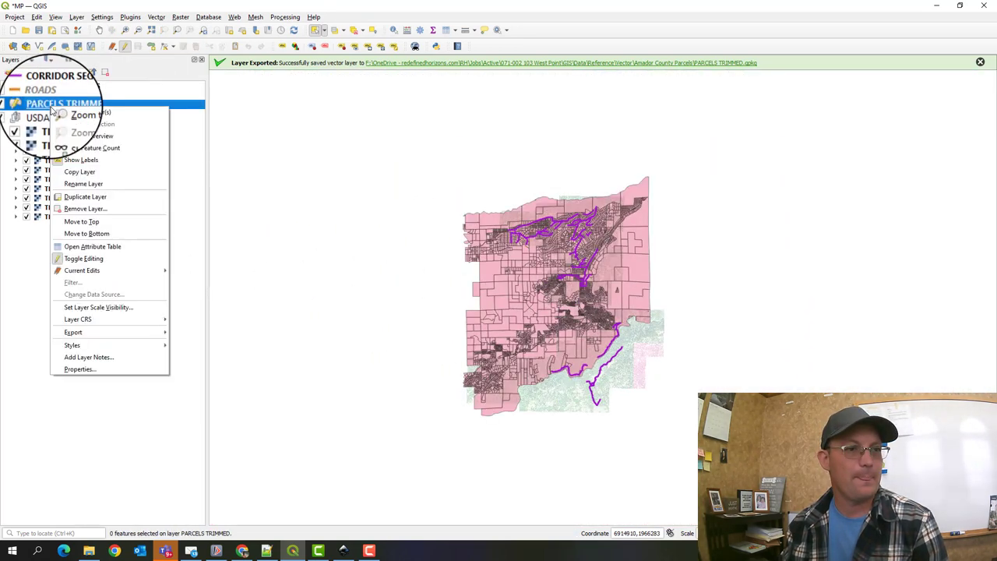
left_click(104, 260)
Zoom around the map, box-select six parcels, then narrow the selection to one parcel
scroll(626, 246, "up", 1)
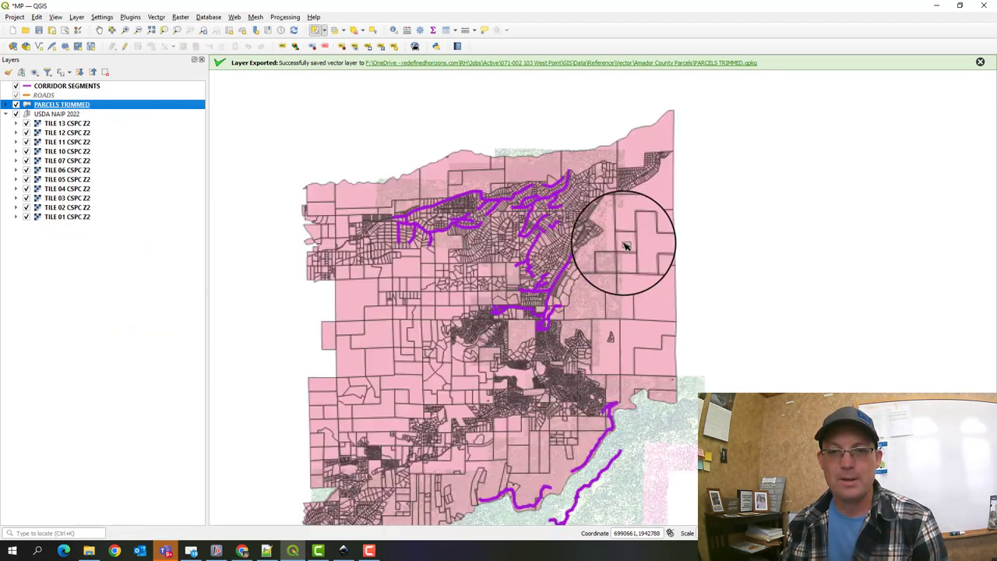
scroll(506, 172, "up", 3)
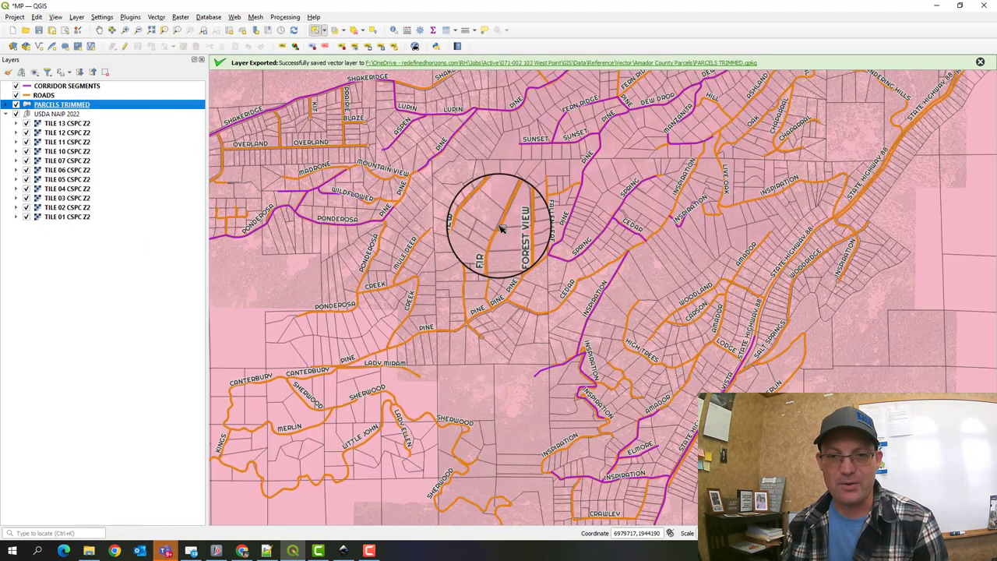
scroll(501, 228, "up", 1)
scroll(652, 280, "up", 3)
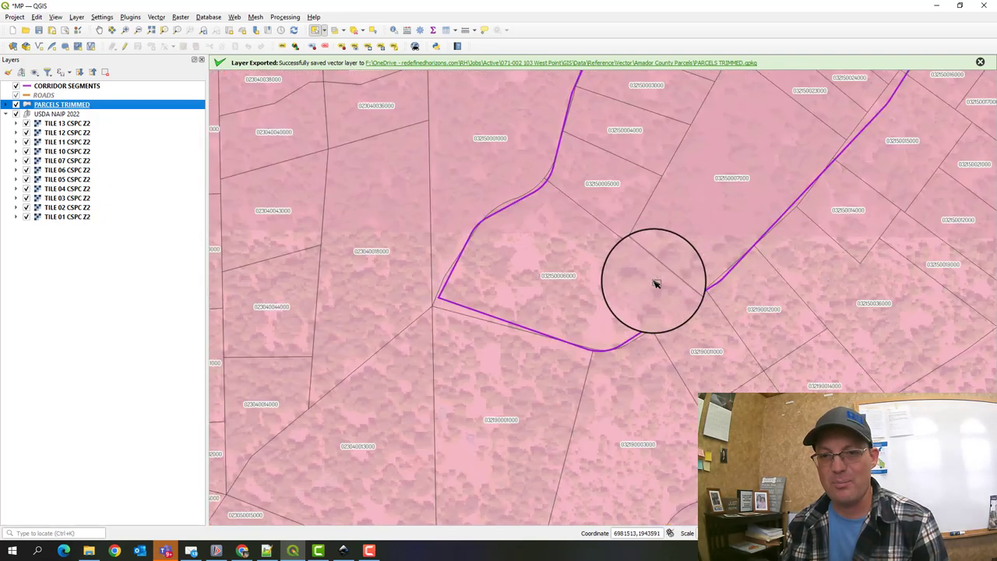
scroll(552, 252, "up", 1)
scroll(548, 285, "down", 4)
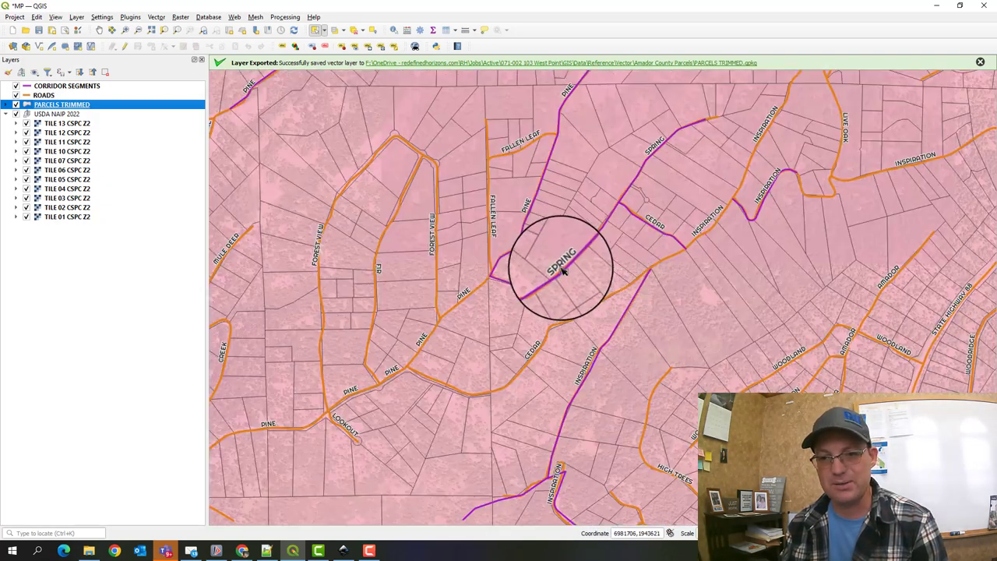
scroll(767, 225, "down", 3)
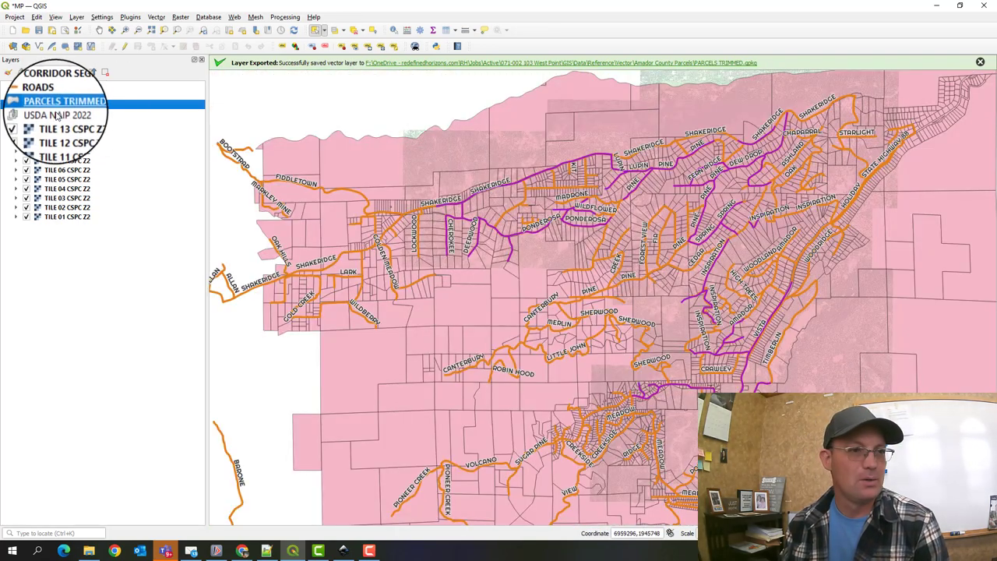
scroll(711, 335, "up", 4)
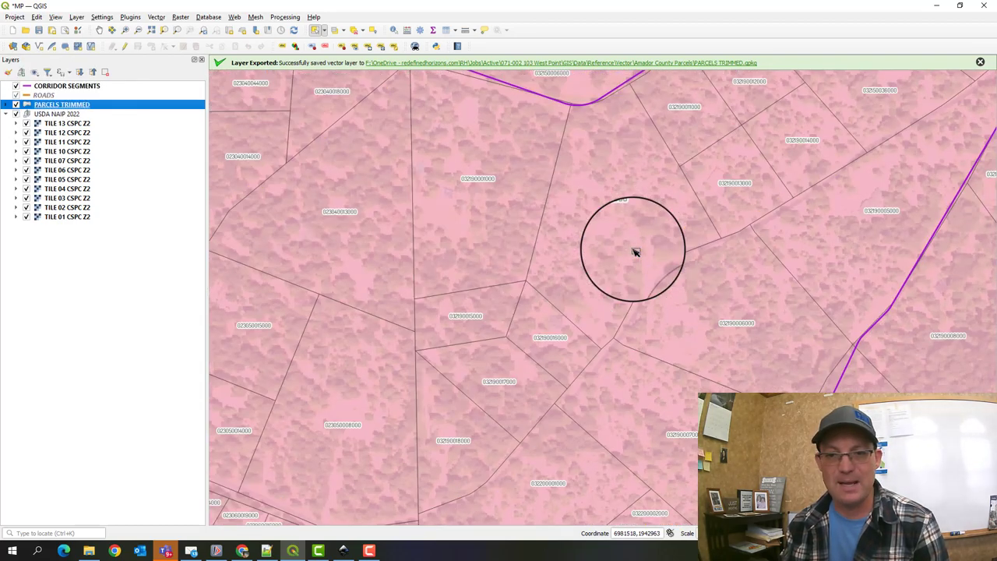
left_click_drag(826, 305, 521, 249)
scroll(526, 261, "down", 3)
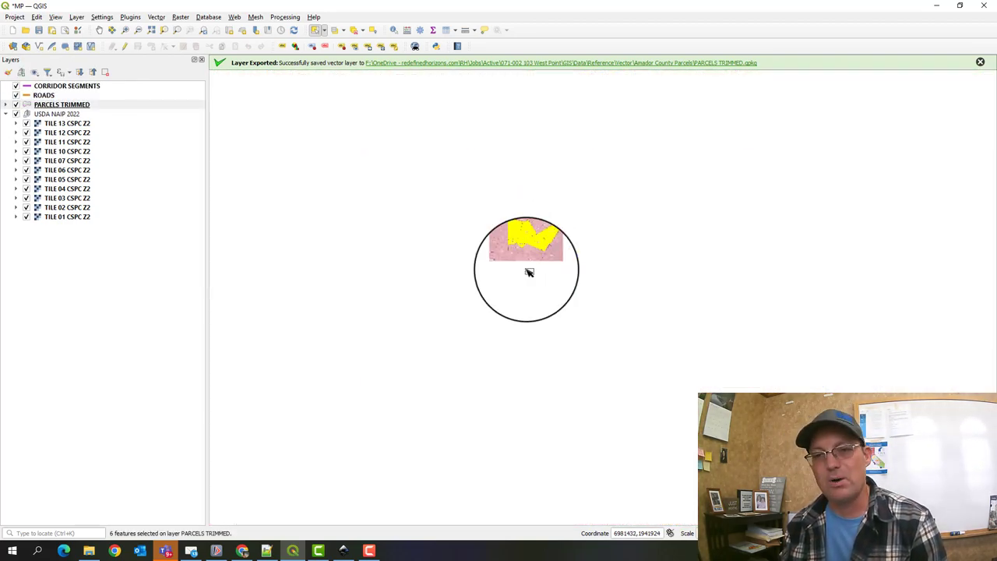
left_click(529, 271)
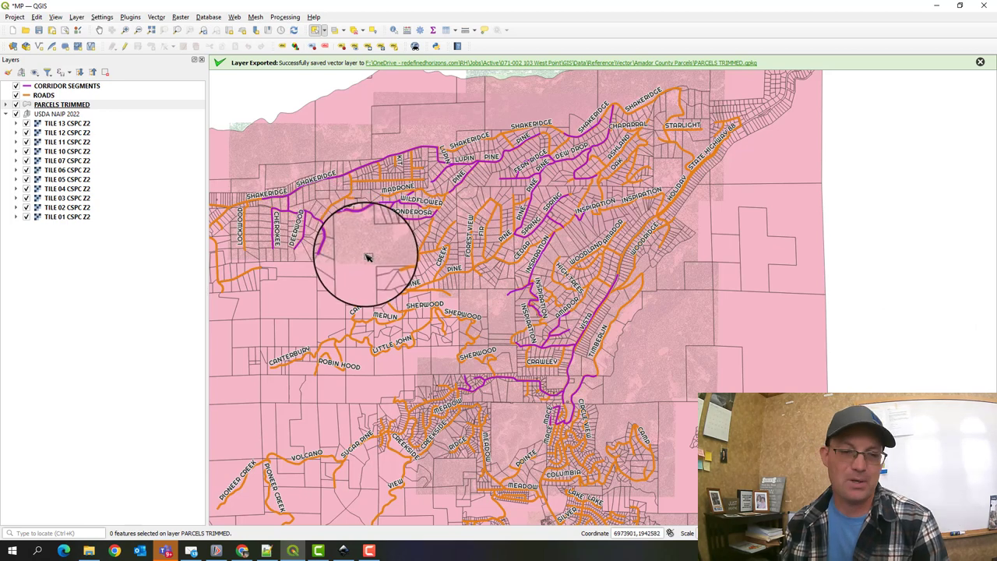